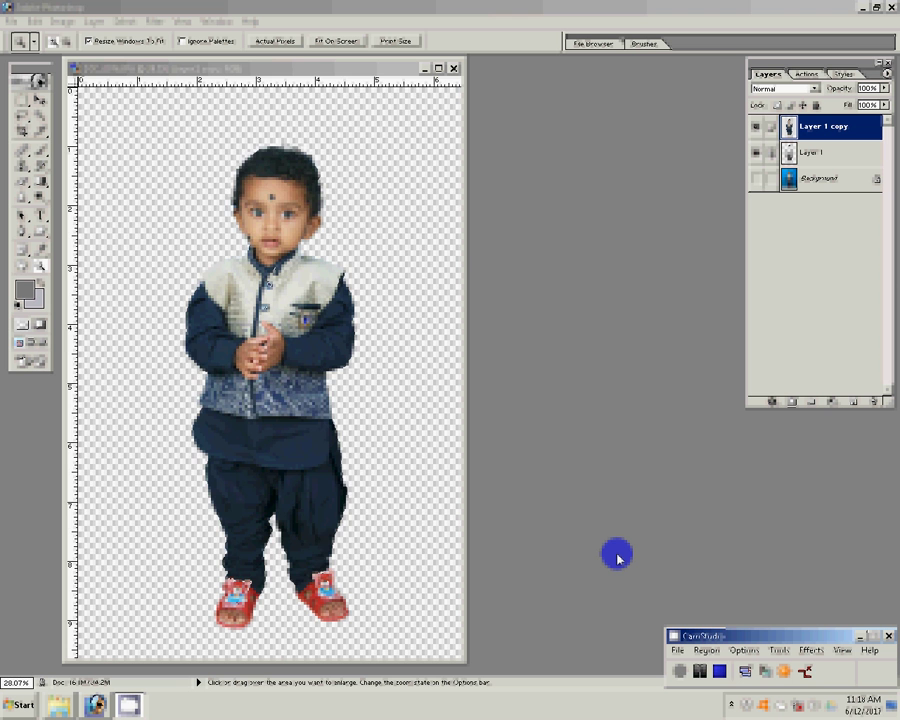
Step: Make the boy cut-out document active in Photoshop
left_click(617, 557)
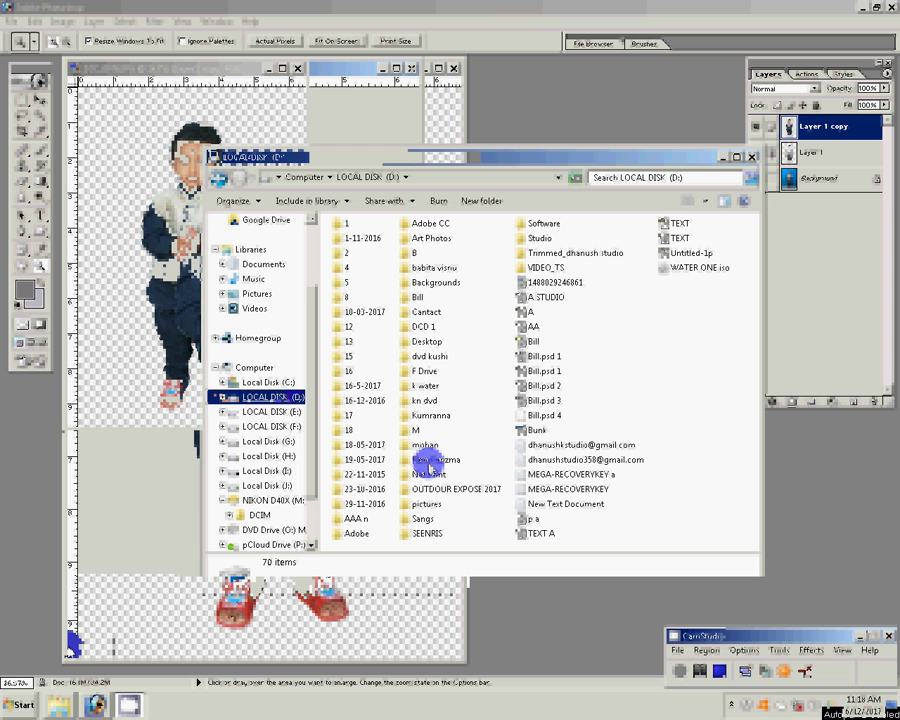
Step: Bring 17.psd from the Backgrounds\1 folder into Photoshop by dragging its thumbnail
type("back")
key("Return")
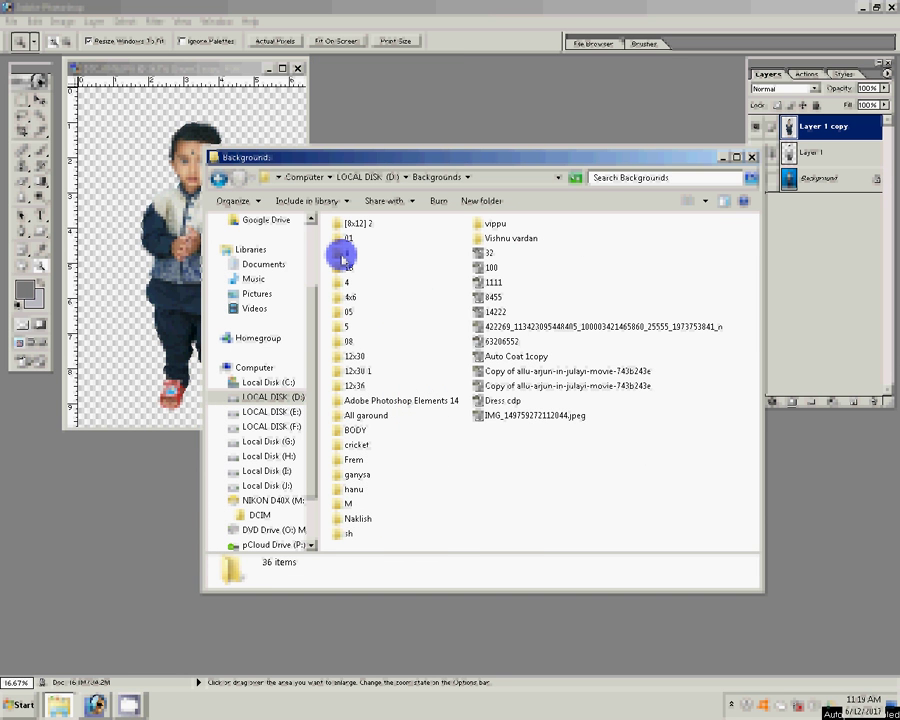
double_click(341, 256)
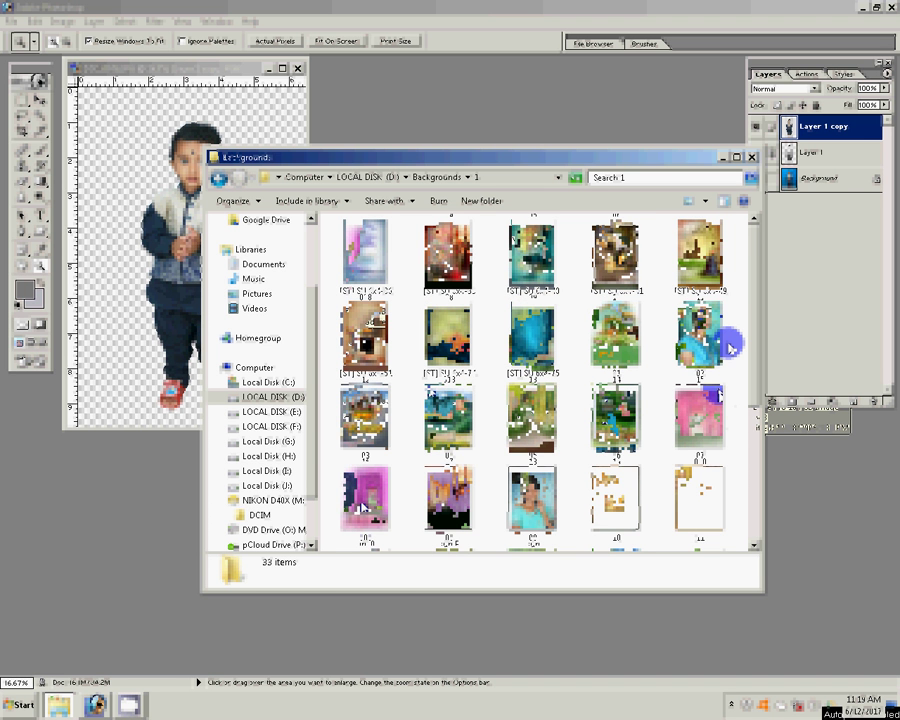
left_click(484, 444)
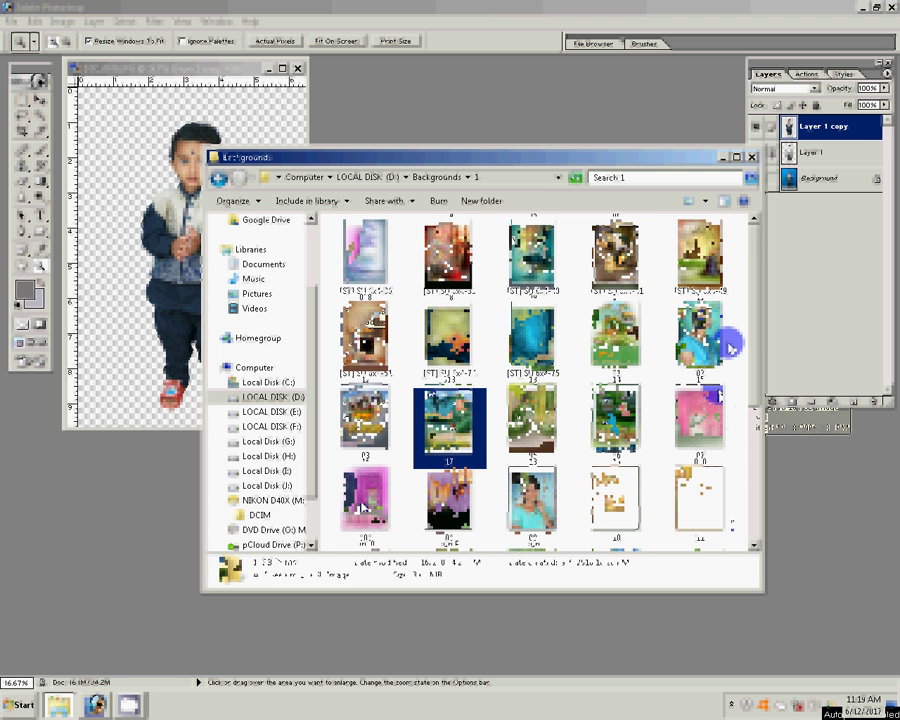
left_click_drag(449, 428, 506, 133)
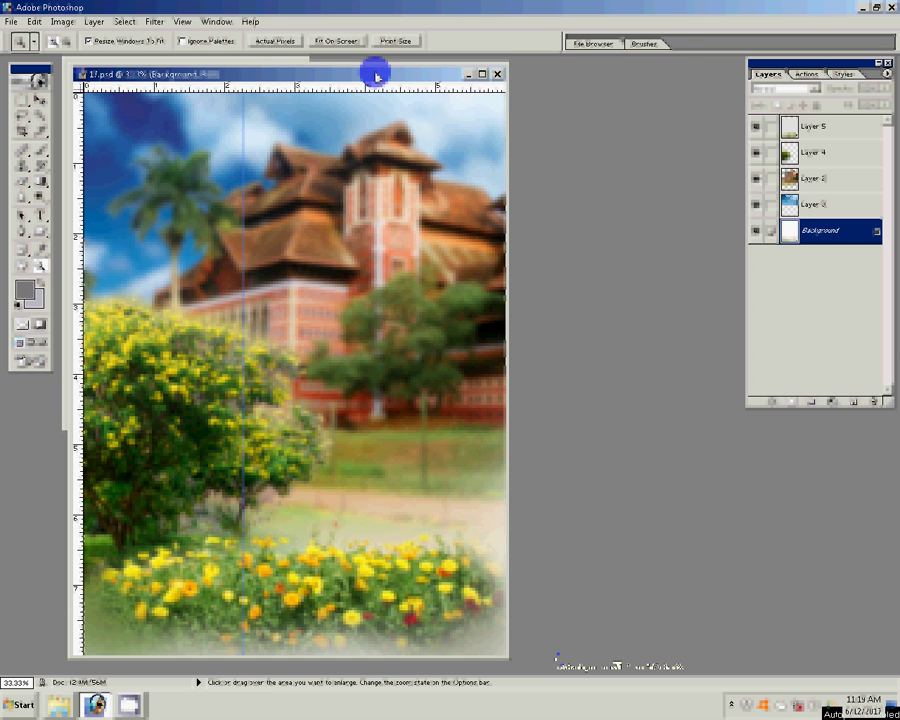
Step: Shift the yellow flower layer up about 140 px and flatten the background
left_click_drag(370, 72, 563, 62)
key("v")
mouse_move(560, 566)
left_mouse_down()
mouse_move(560, 428)
mouse_move(545, 487)
left_mouse_up()
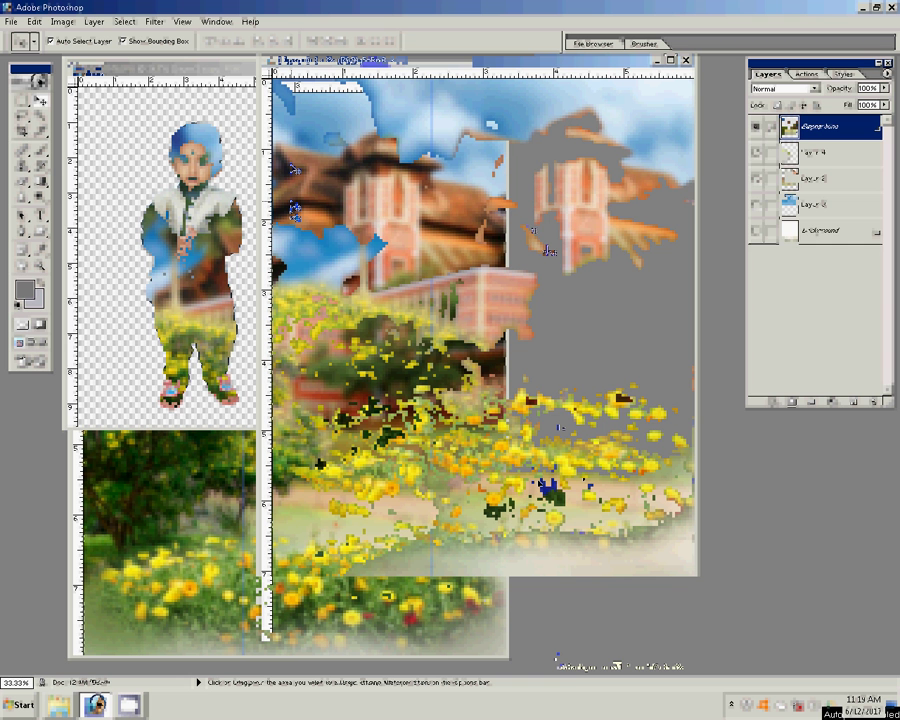
left_click(575, 187)
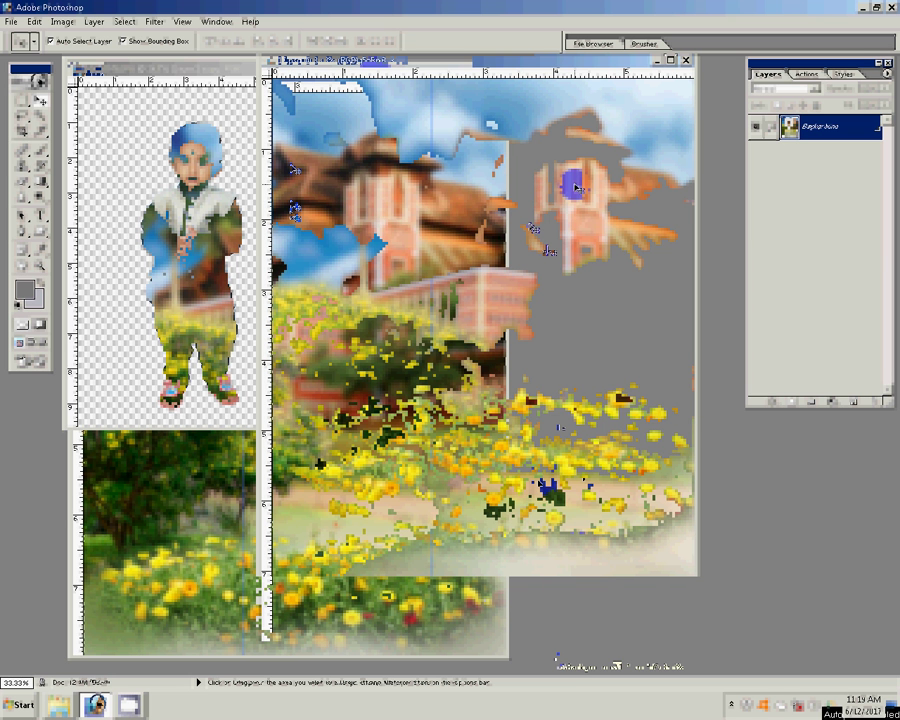
Step: Resize the image to 6 × 8 inches with proportions unconstrained
key("ctrl+alt+i")
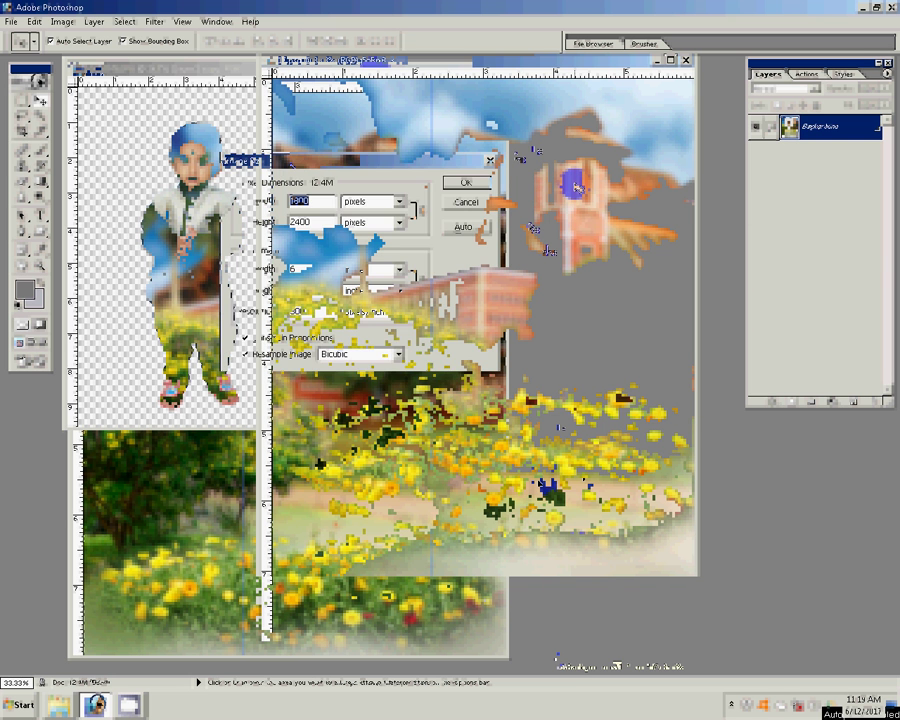
left_click(262, 268)
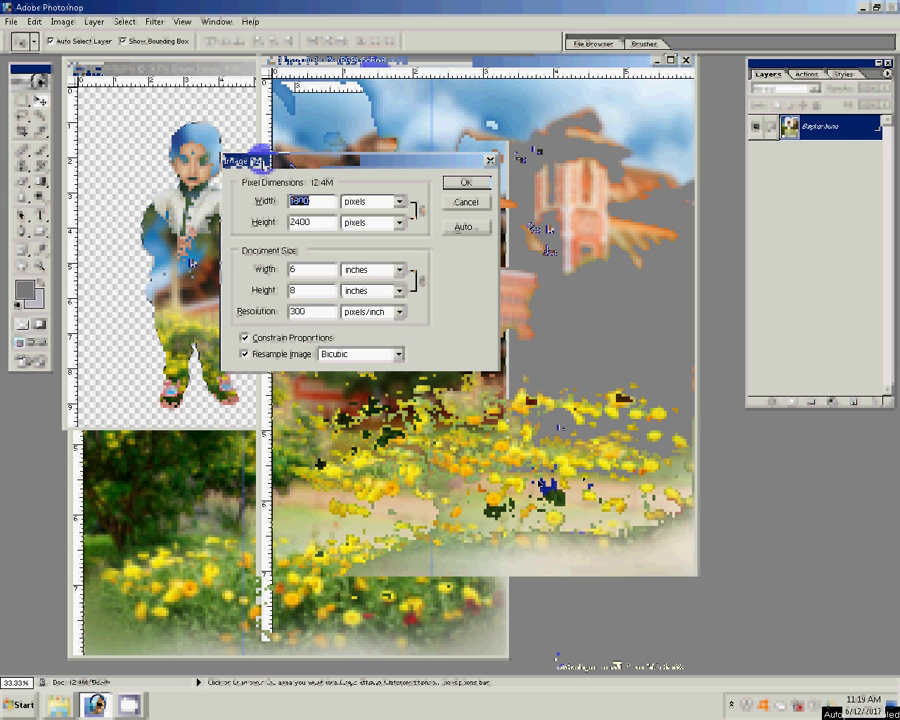
left_click(298, 290)
left_click(304, 268)
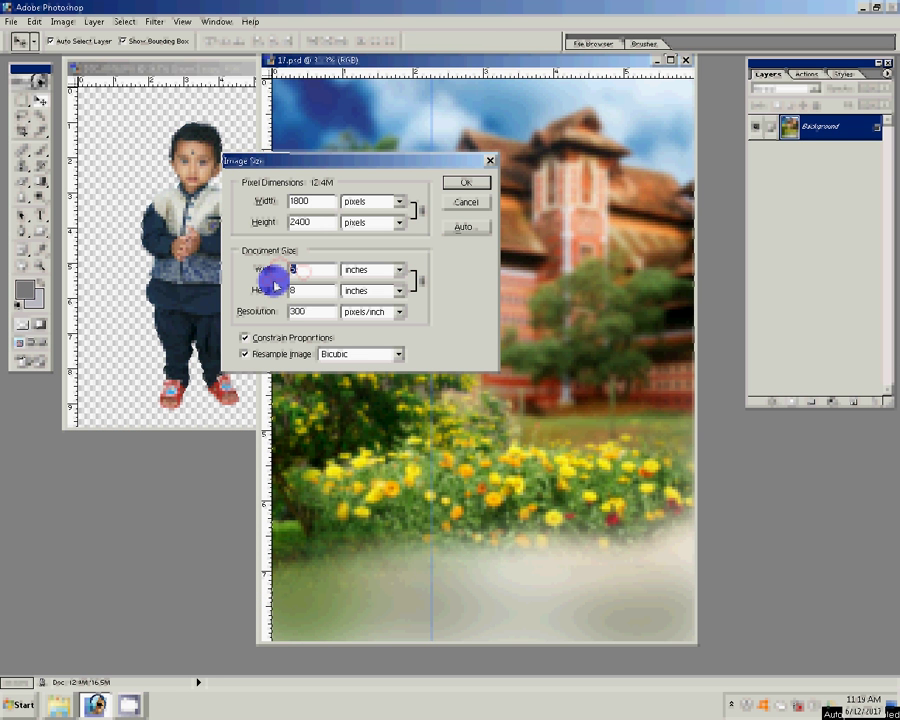
type("4")
left_click(315, 290)
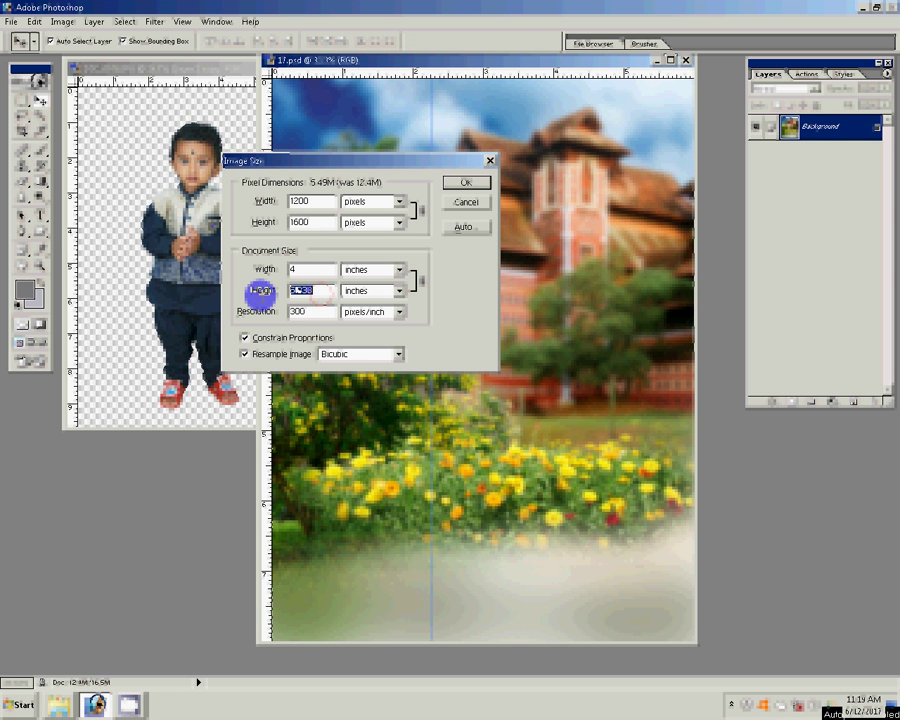
key("alt+c")
key("shift+Tab")
type("6")
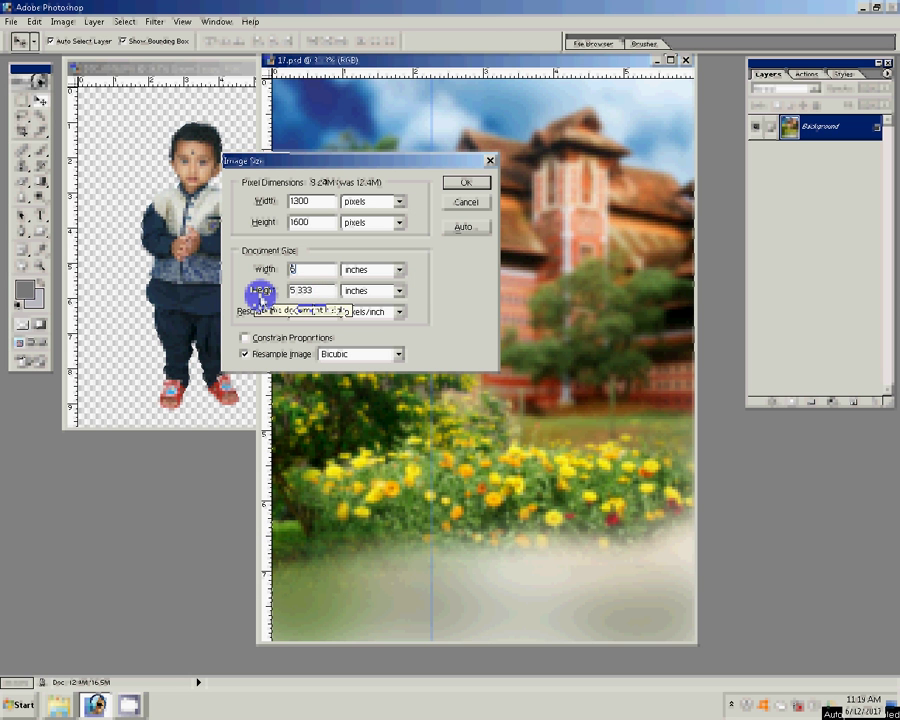
key("Tab")
type("8")
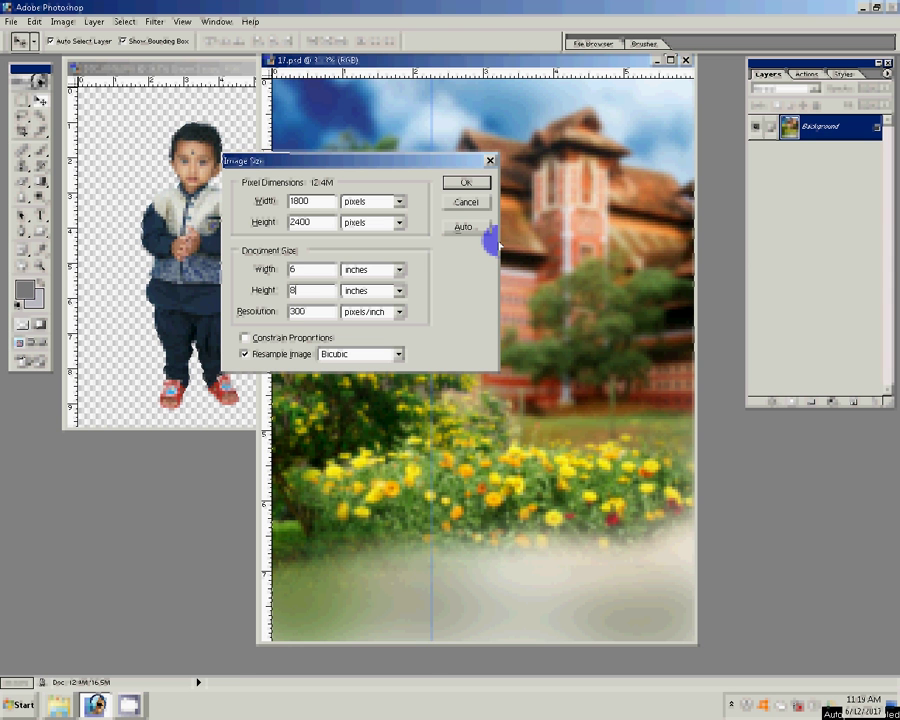
left_click(466, 183)
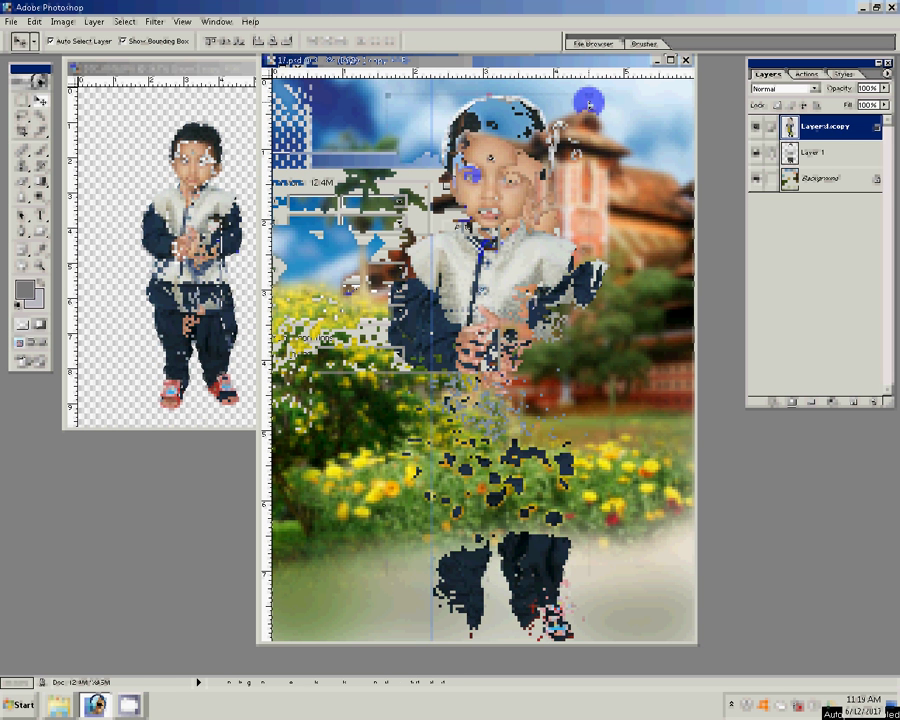
Step: Scale the boy down slightly and centre him over the garden
key("ctrl+t")
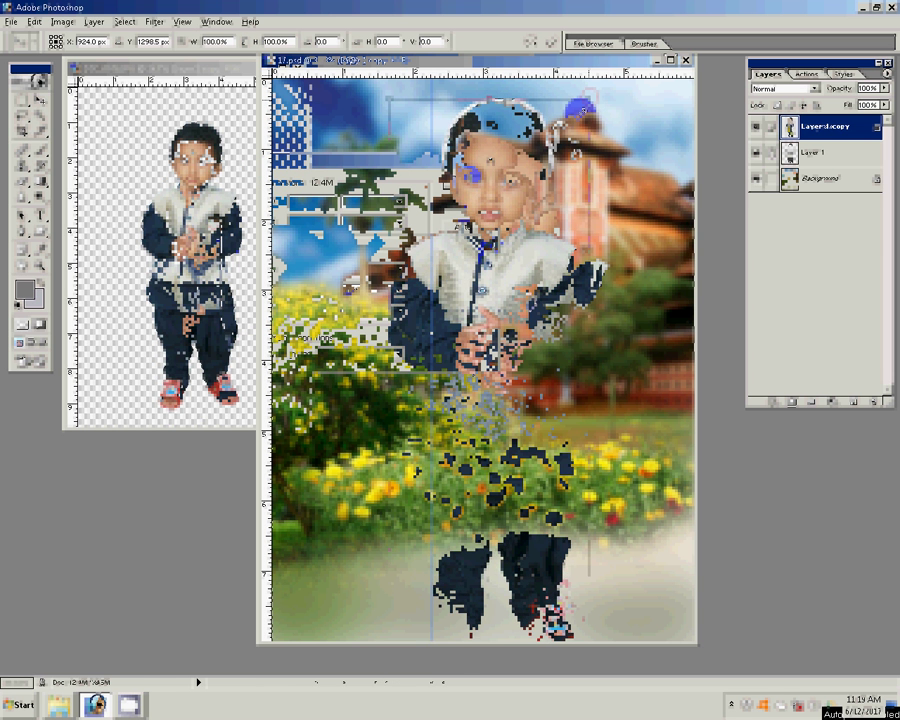
mouse_move(590, 99)
left_mouse_down()
mouse_move(505, 225)
mouse_move(525, 223)
left_mouse_up()
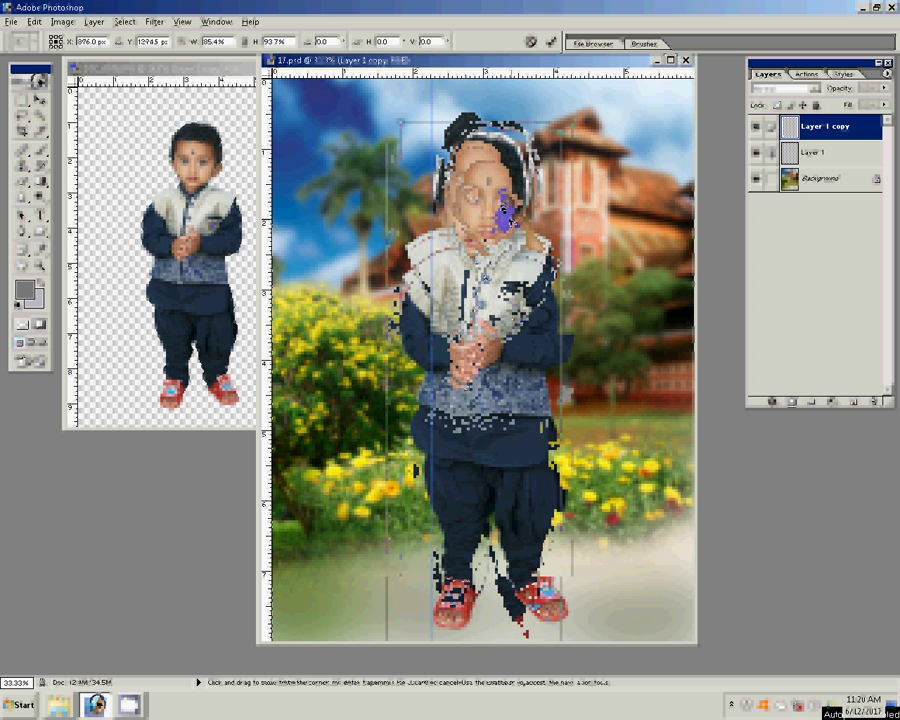
left_click_drag(415, 470, 413, 468)
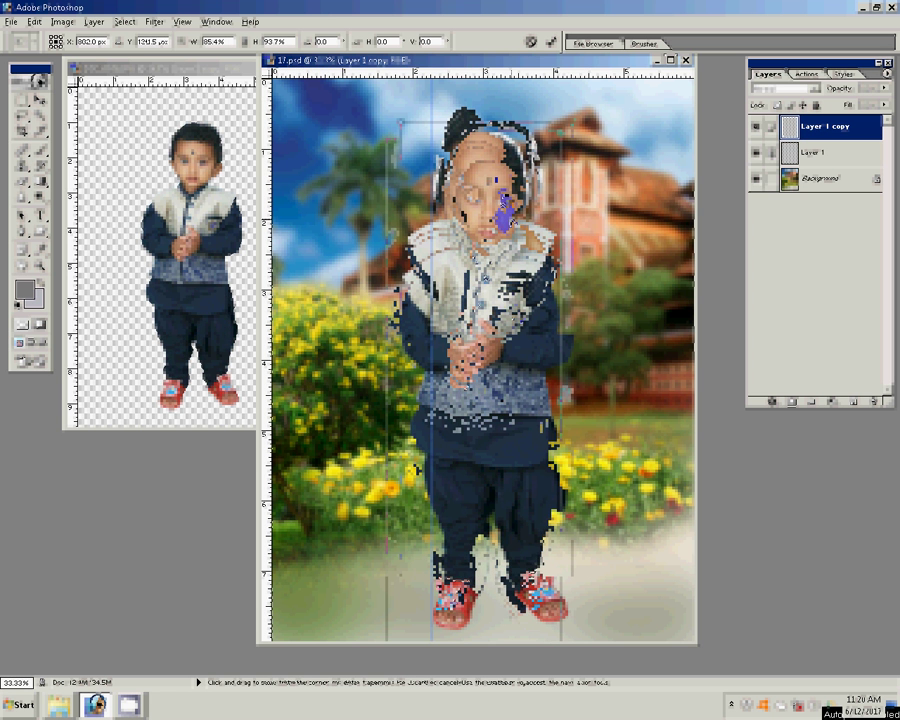
left_click_drag(503, 210, 533, 177)
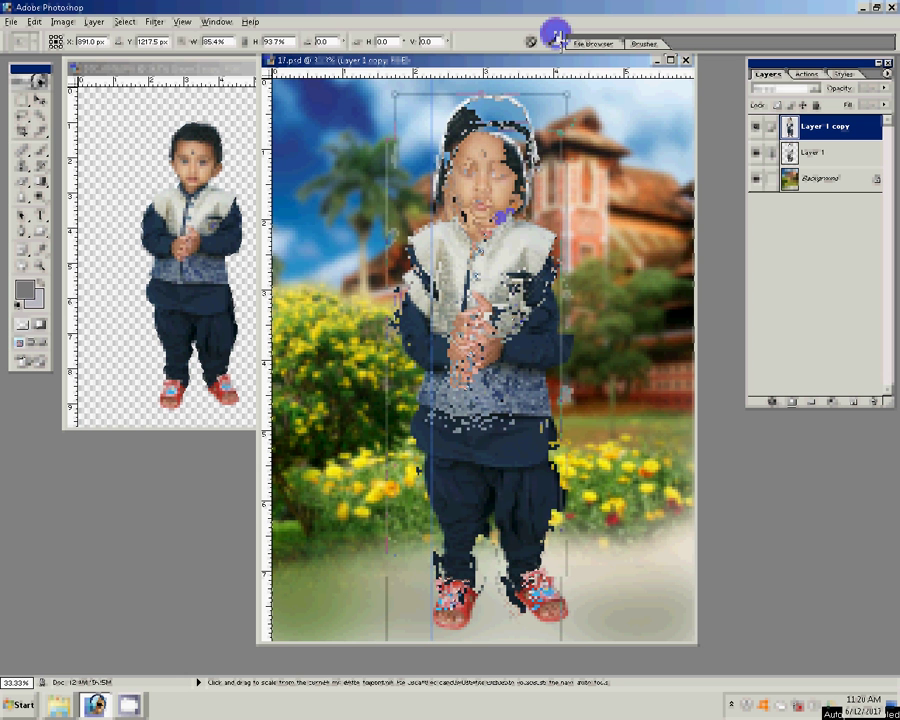
left_click(553, 40)
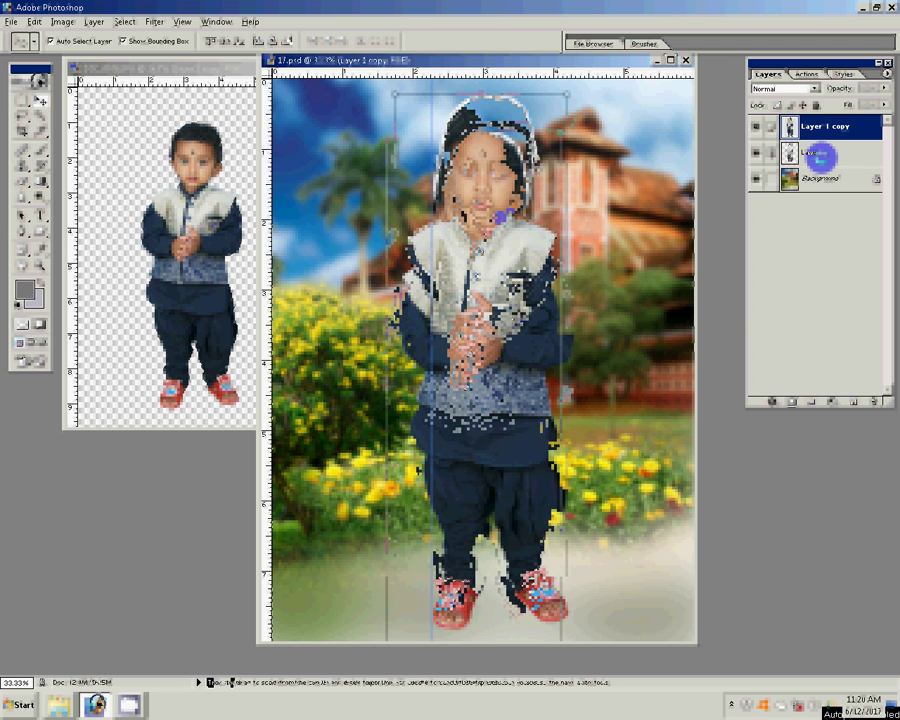
Step: Set Layer 1's blend mode to Multiply
left_click(818, 155)
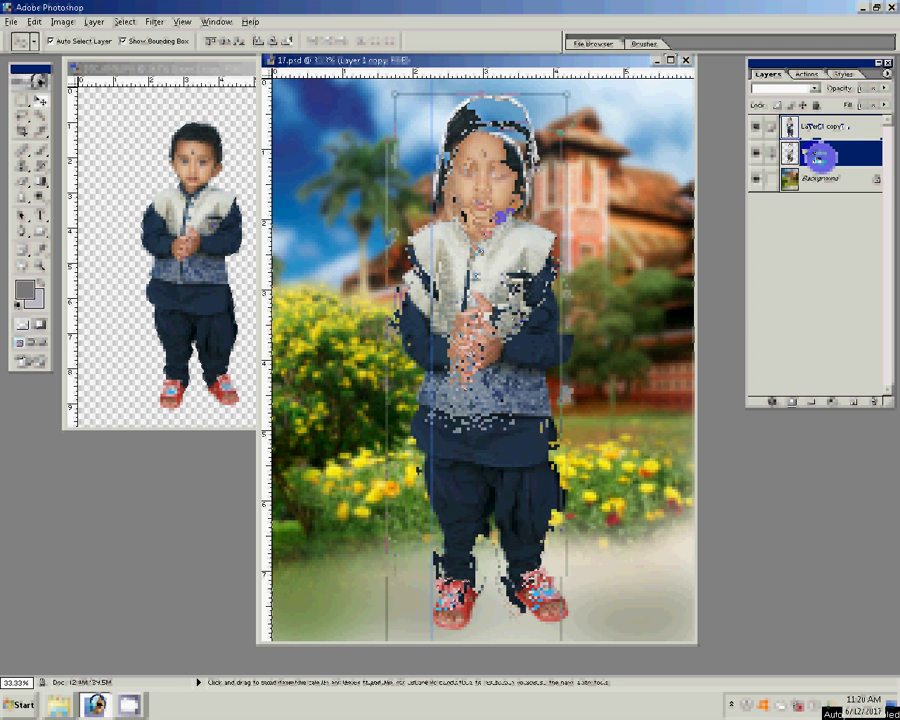
right_click(818, 155)
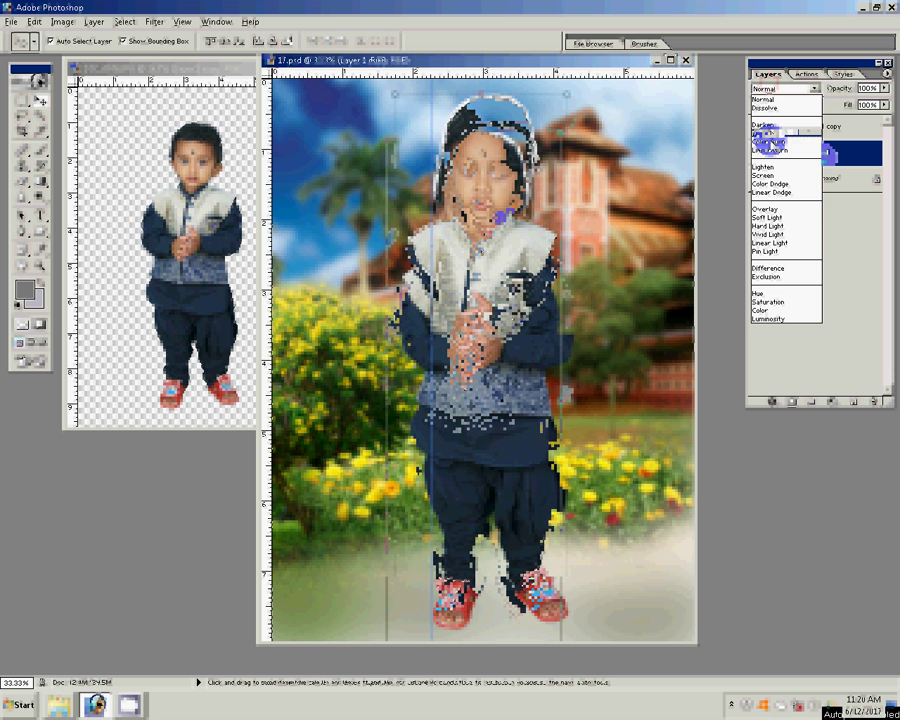
left_click(764, 133)
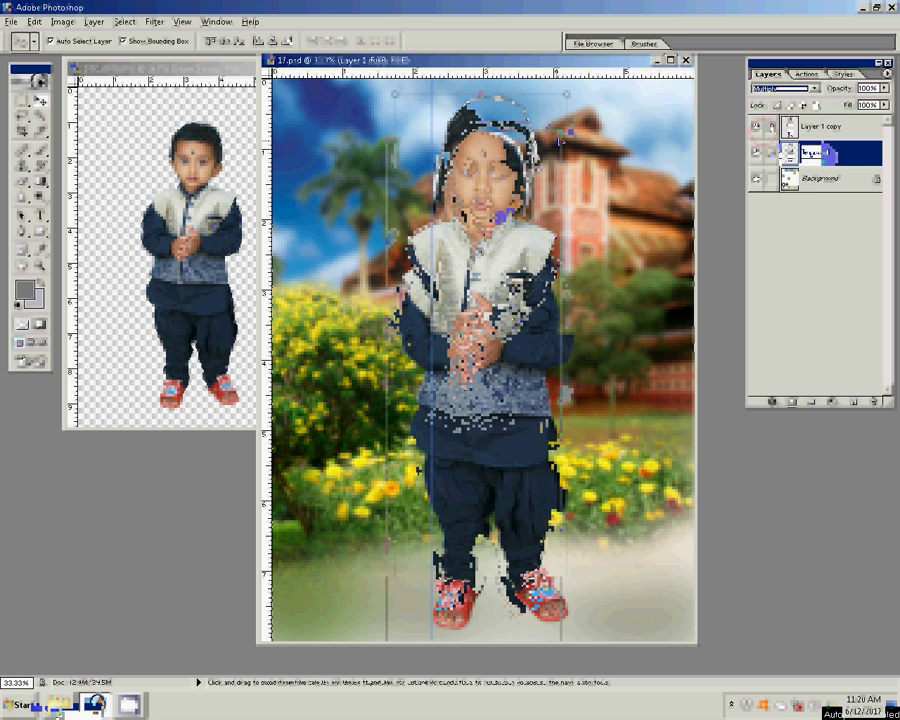
left_click(467, 196)
Step: Zoom in on the boy's face and add a Selective Color adjustment layer above Layer 1 copy
key("z")
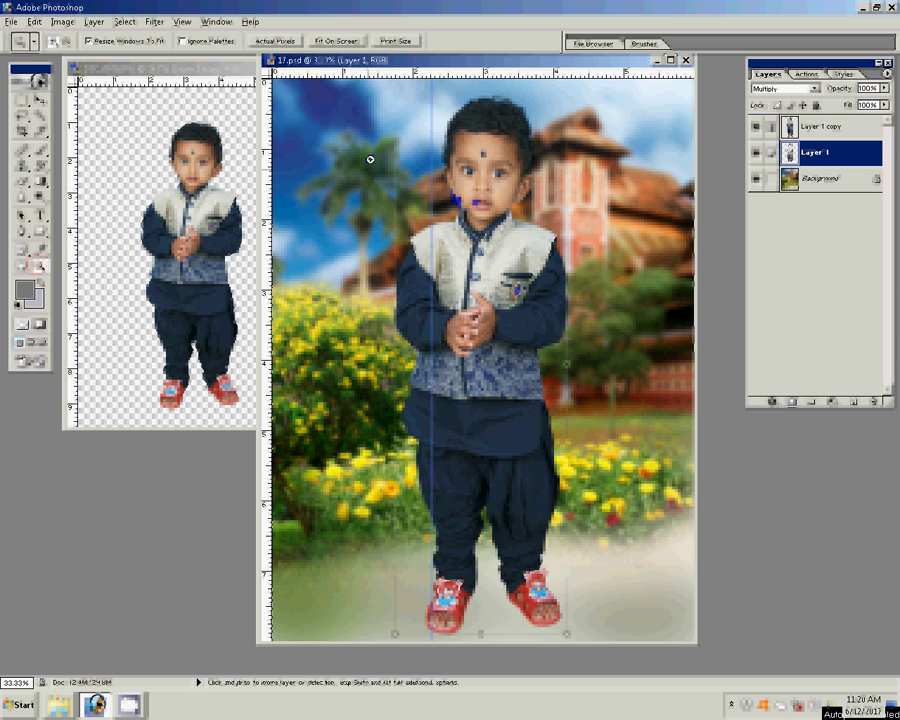
left_click(590, 135)
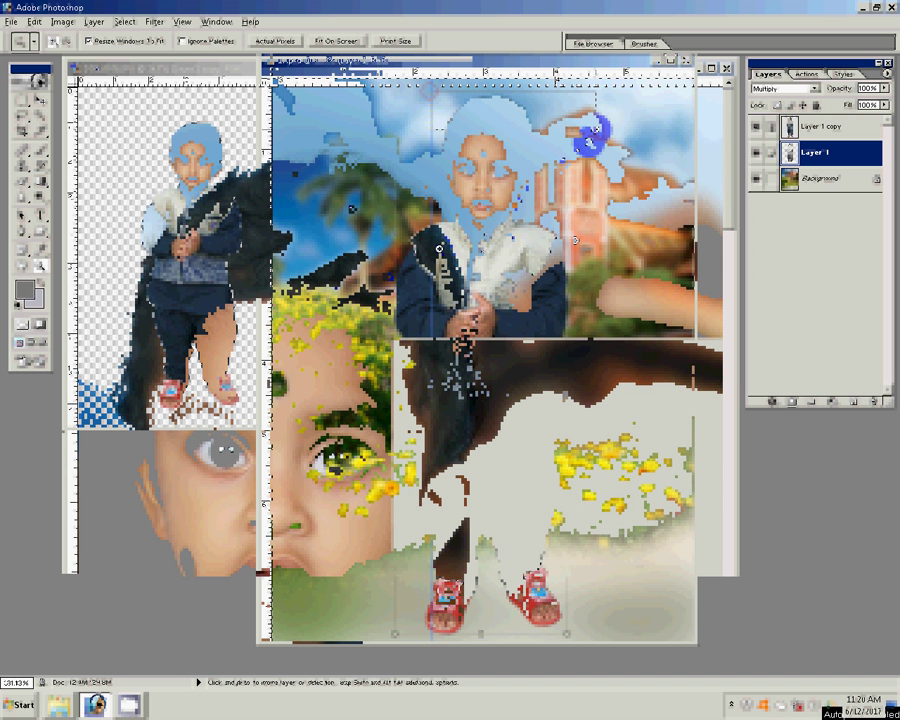
key("alt+bracketright")
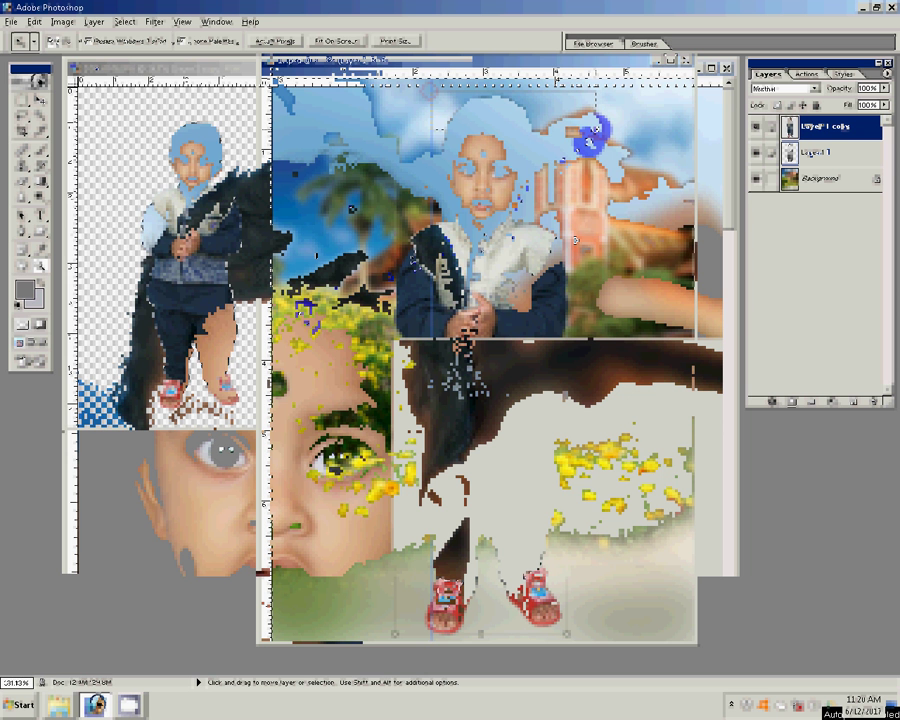
left_click(832, 401)
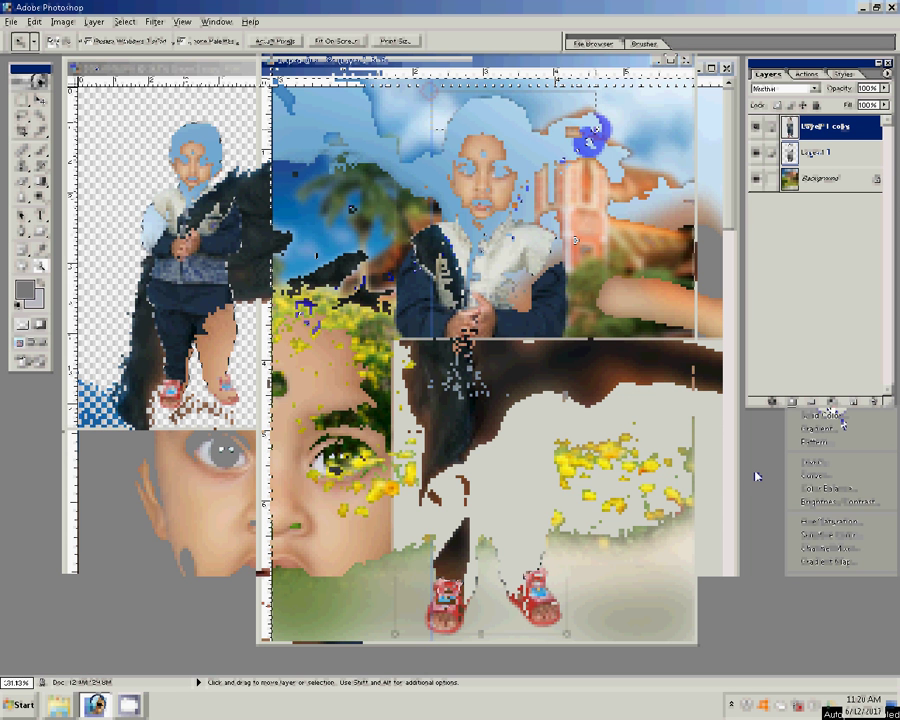
left_click(836, 535)
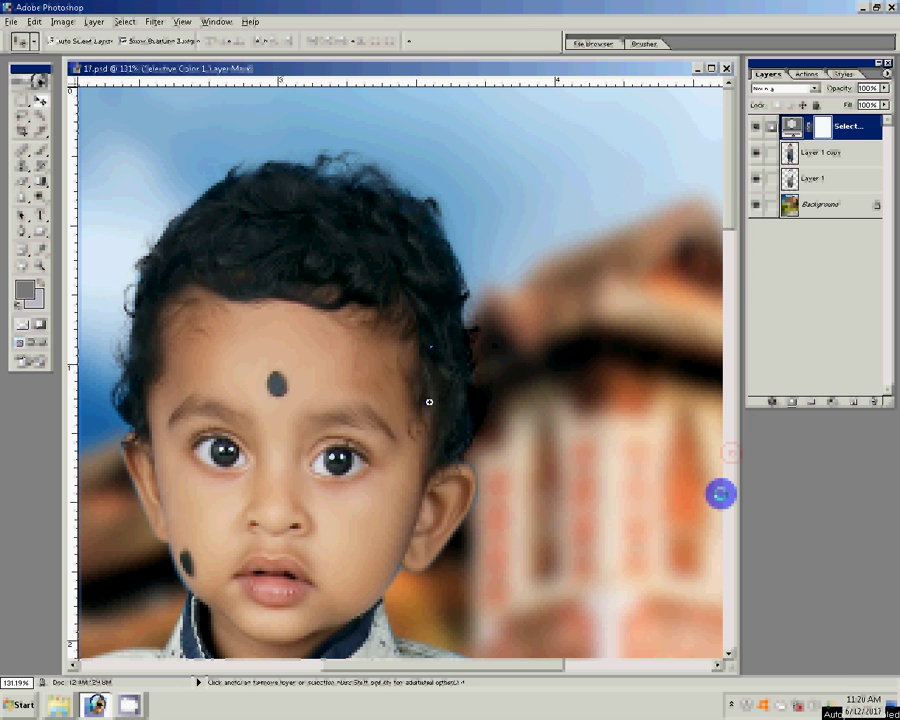
Step: Zoom out to the full figure and move Layer 1 copy about 60 px right
key("z")
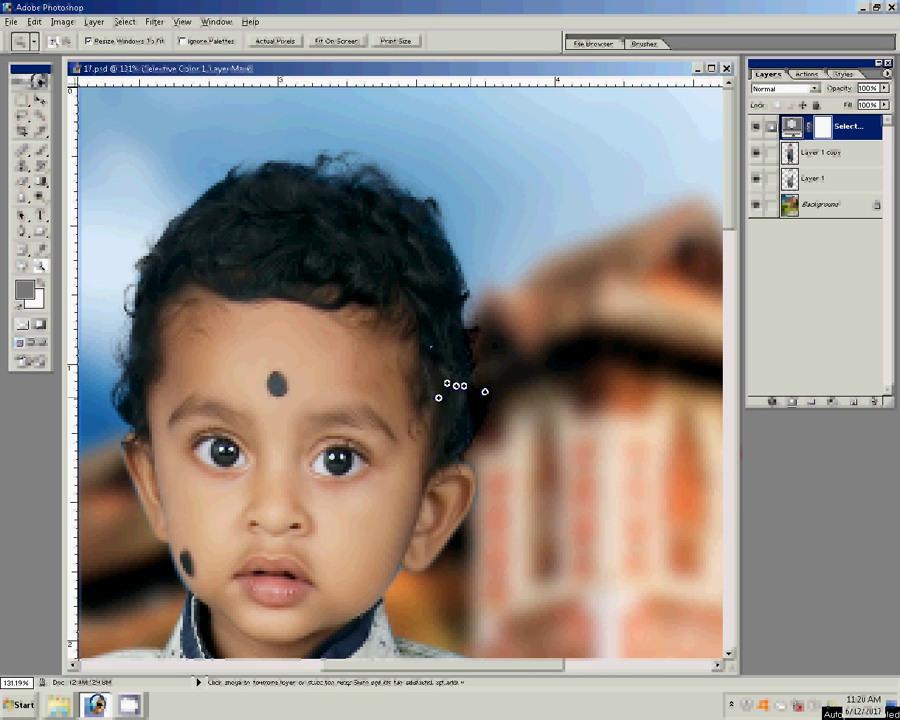
key("ctrl+0")
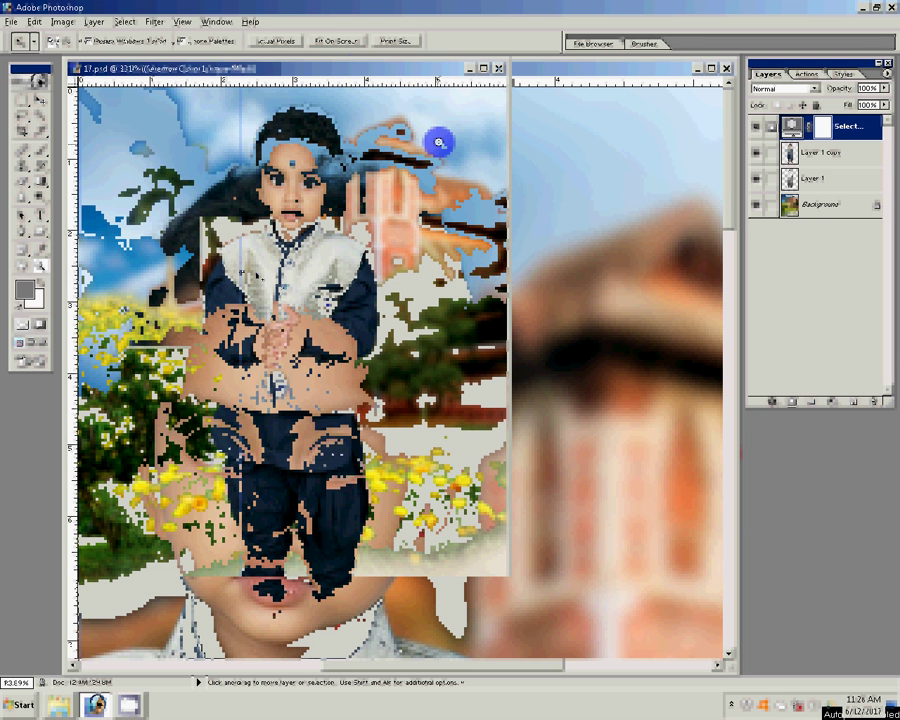
key("v")
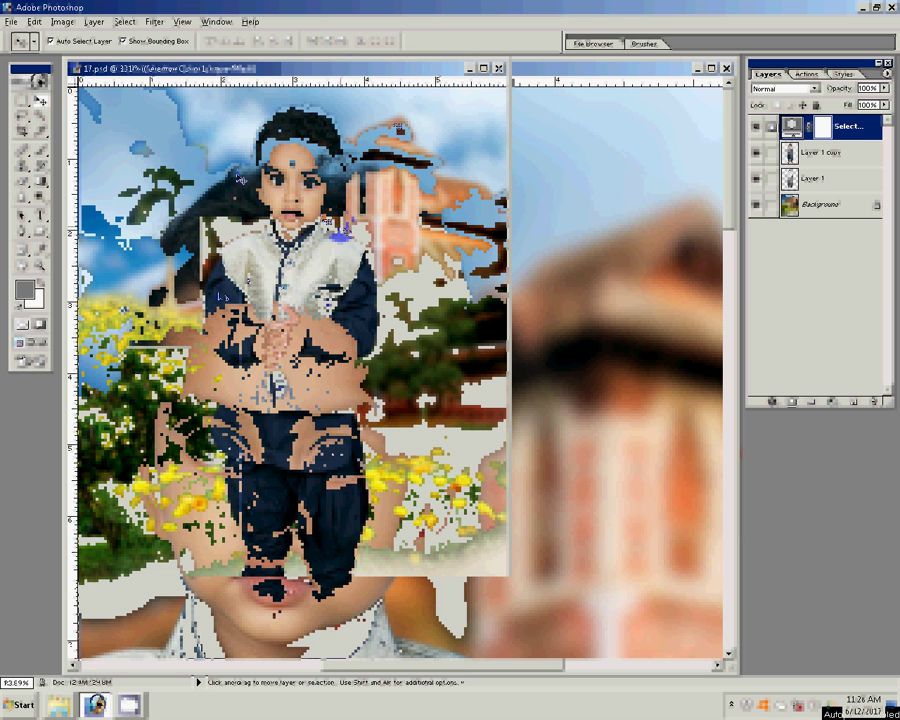
left_click(240, 180)
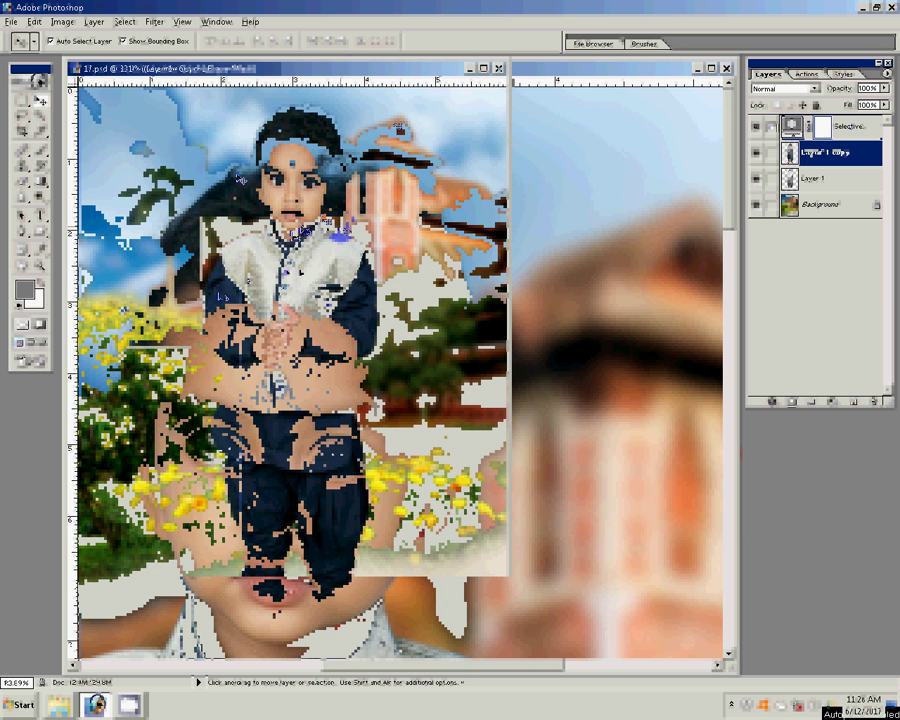
left_click_drag(290, 270, 350, 270)
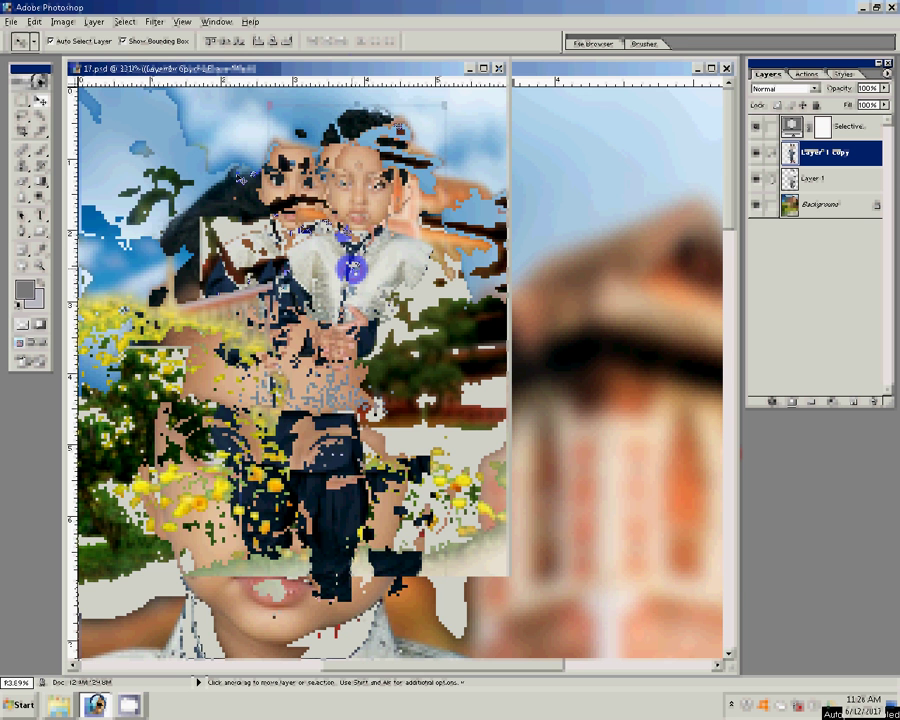
Step: Load the Hearts custom shape set from drive J: into the Shape picker
key("u")
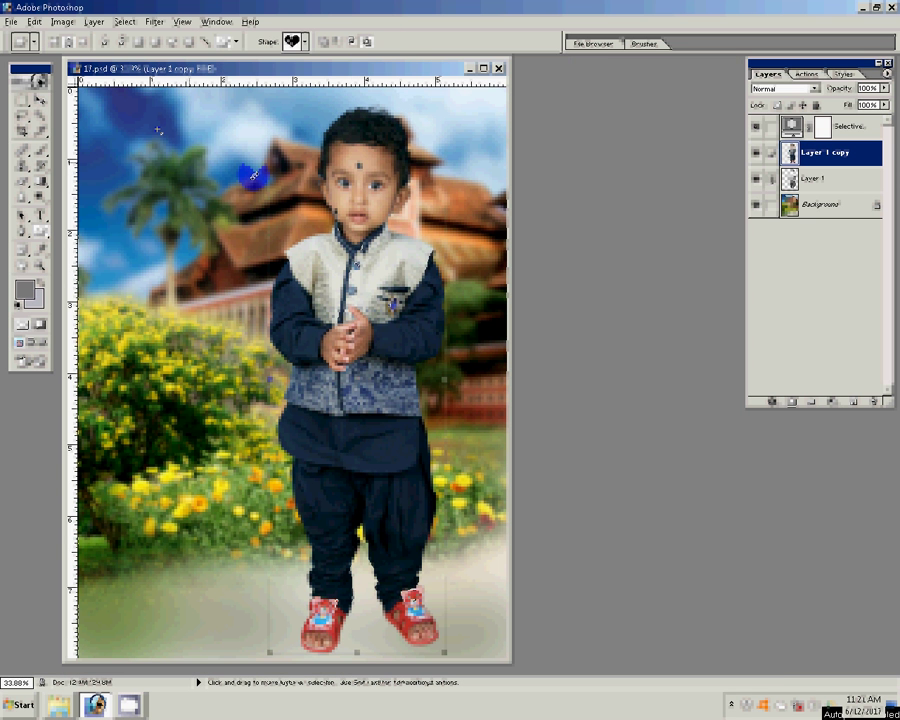
left_click(305, 41)
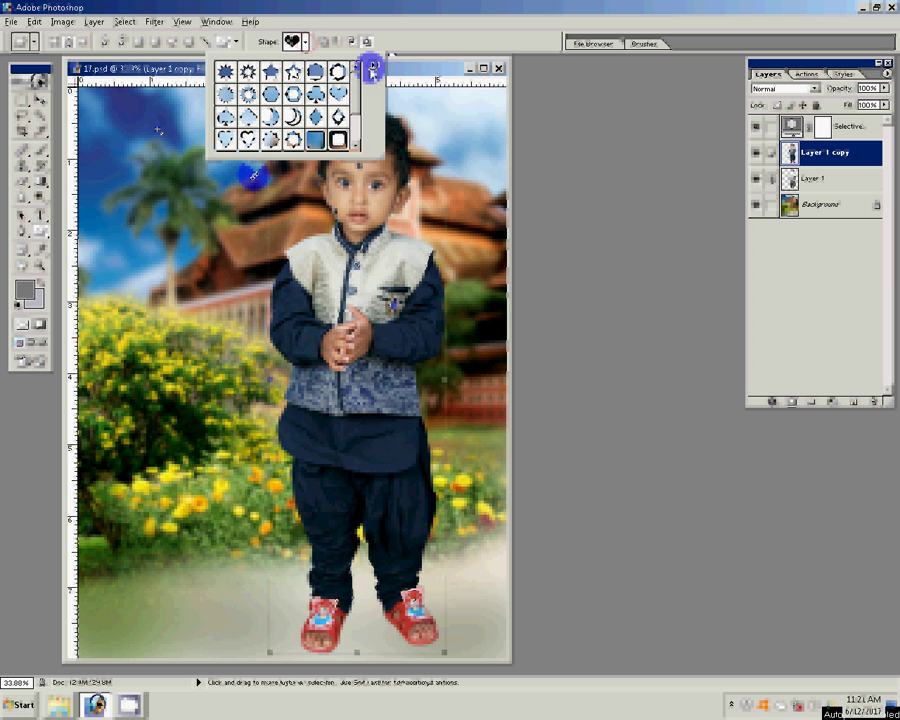
left_click(372, 69)
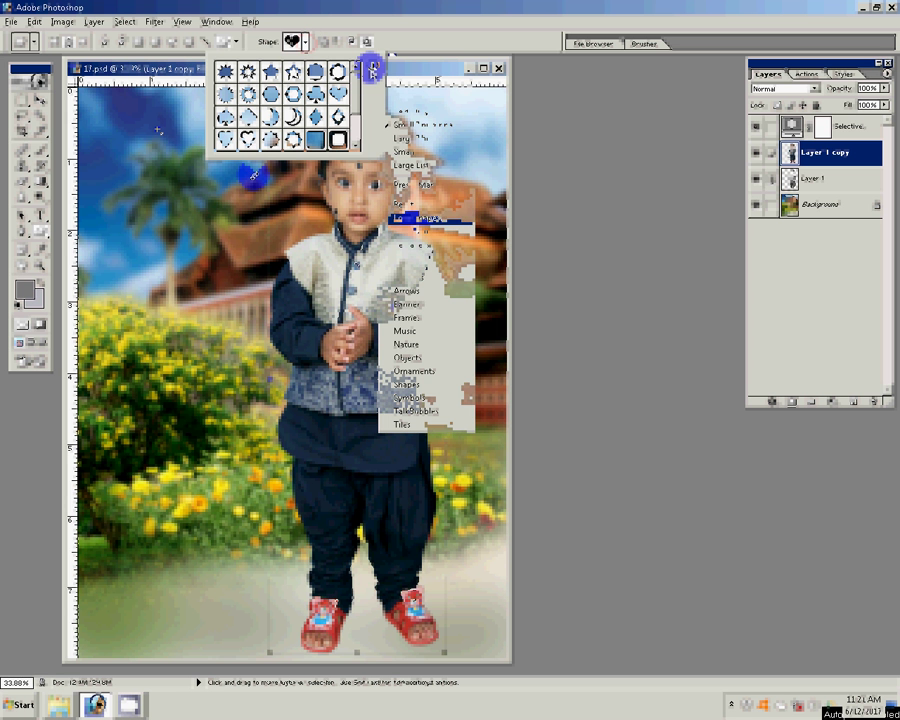
left_click(413, 220)
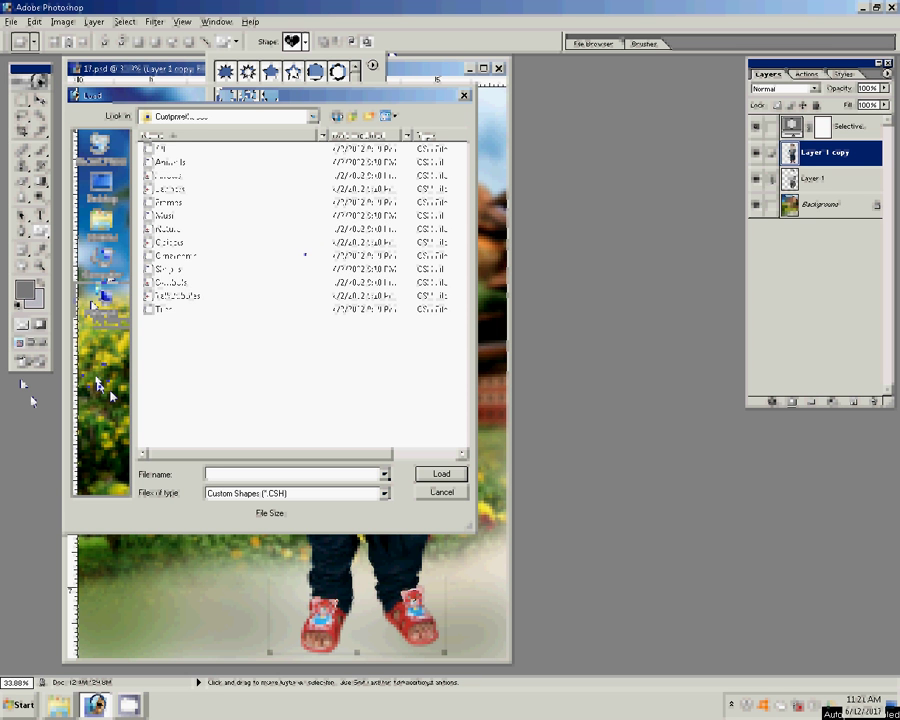
left_click(289, 256)
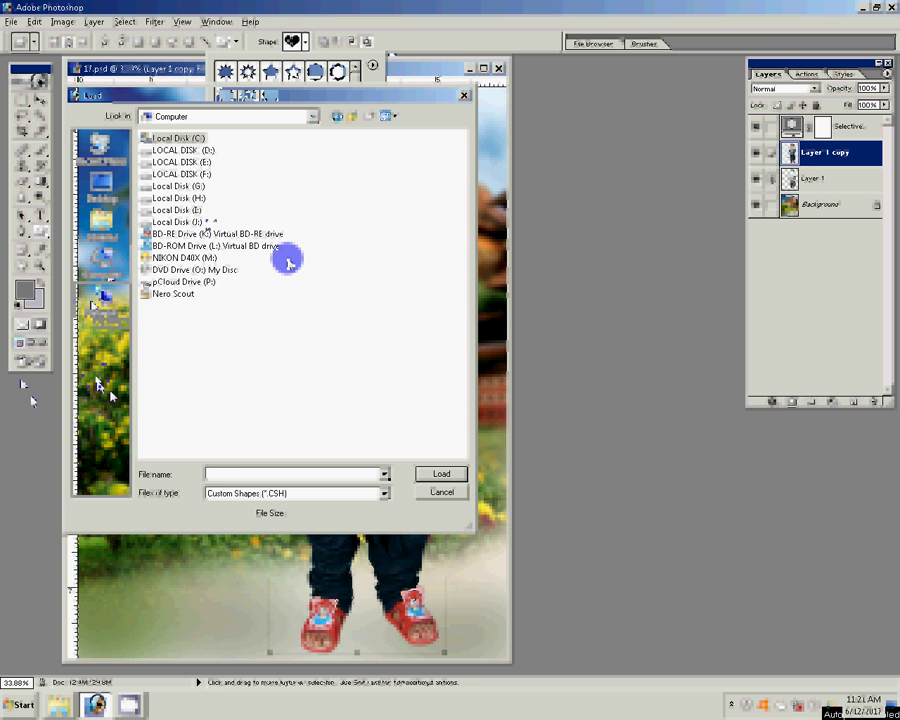
left_click(199, 221)
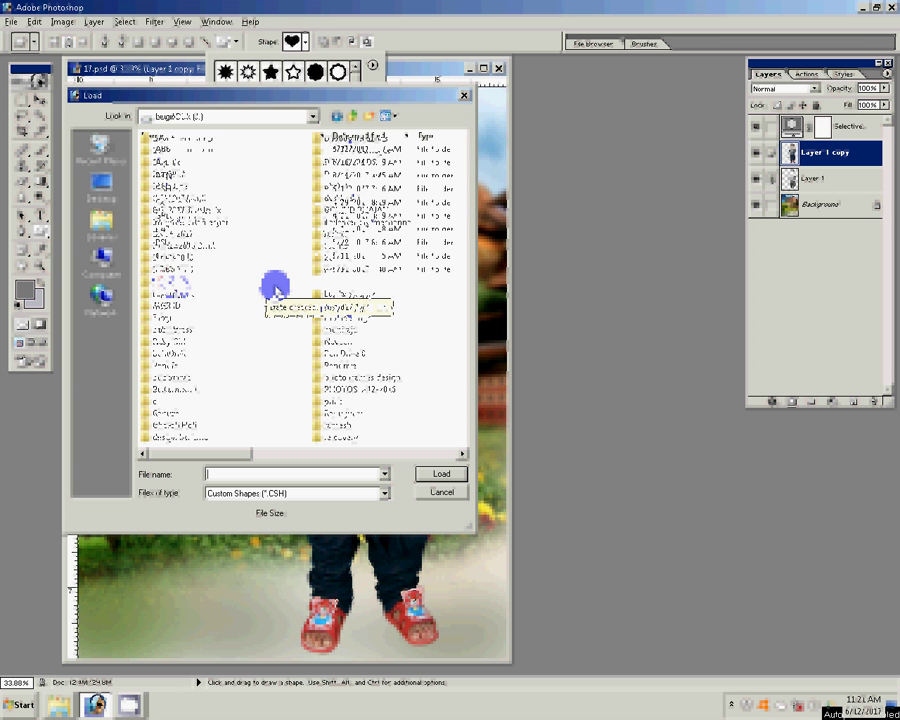
left_click(162, 148)
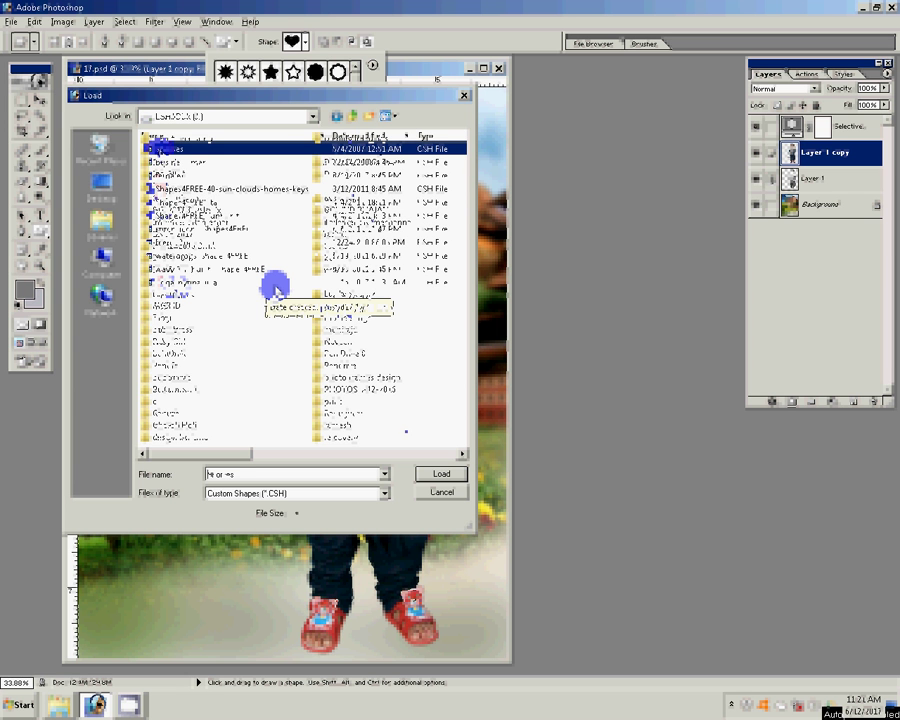
left_click(441, 473)
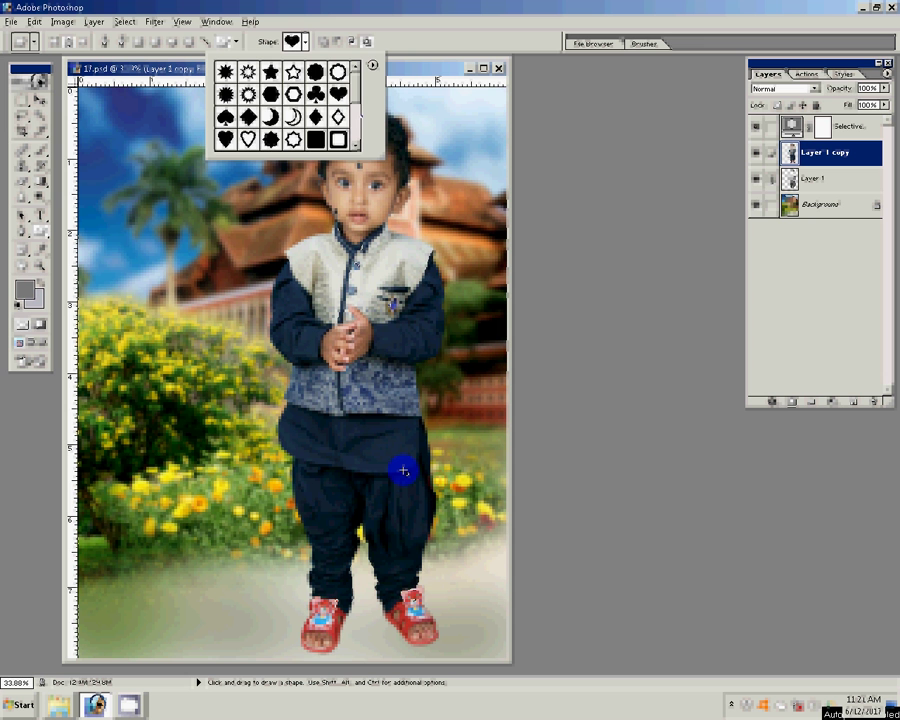
scroll(300, 110, "down", 5)
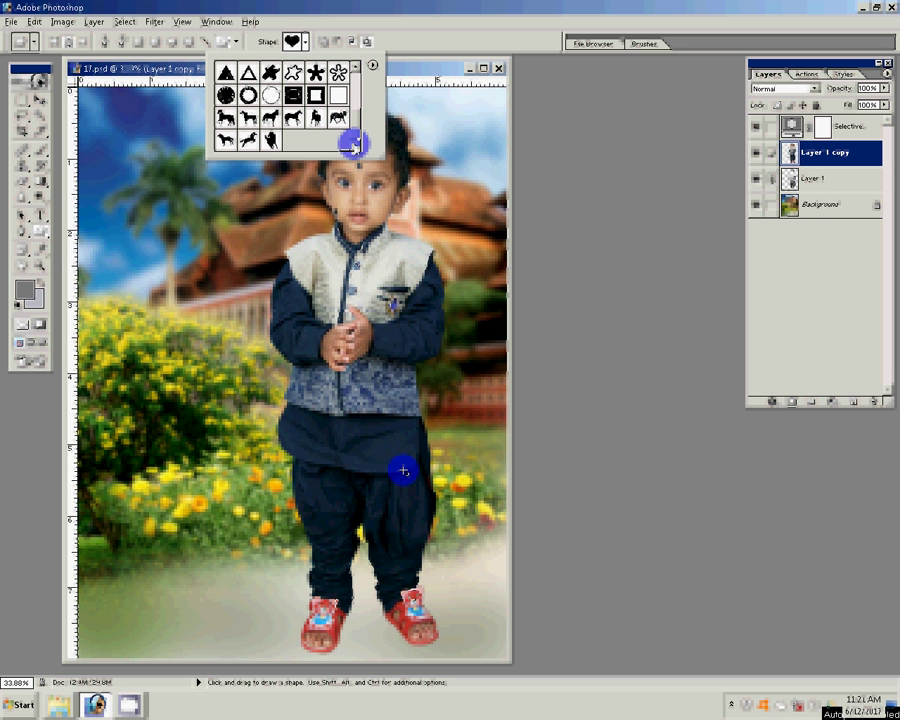
Step: Load the stitch-icons-Shapes4FREE shape set and pick one of its stitch shapes
left_click(372, 66)
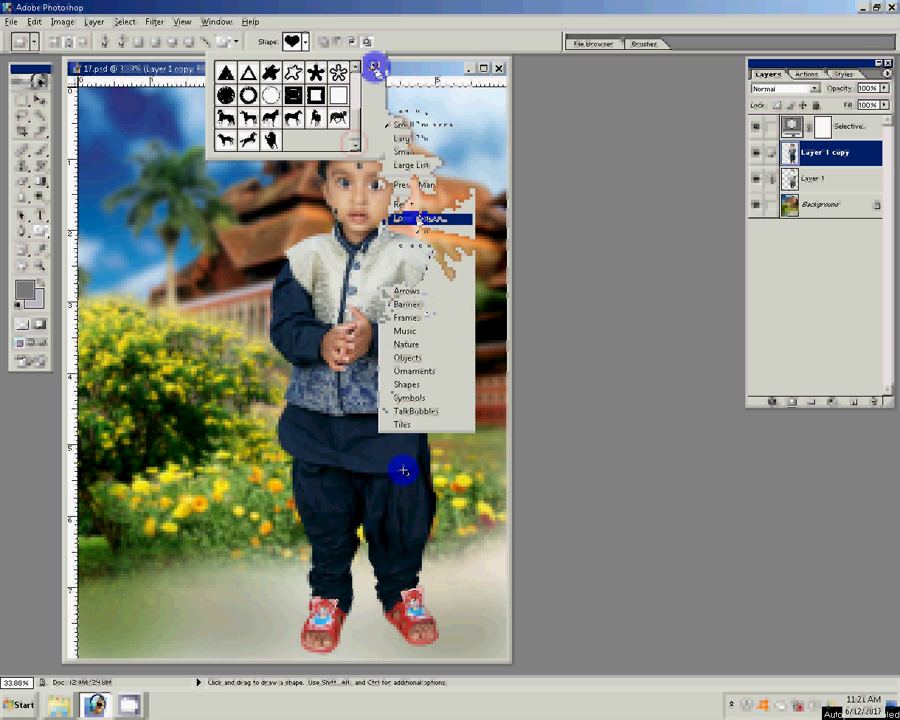
left_click(420, 218)
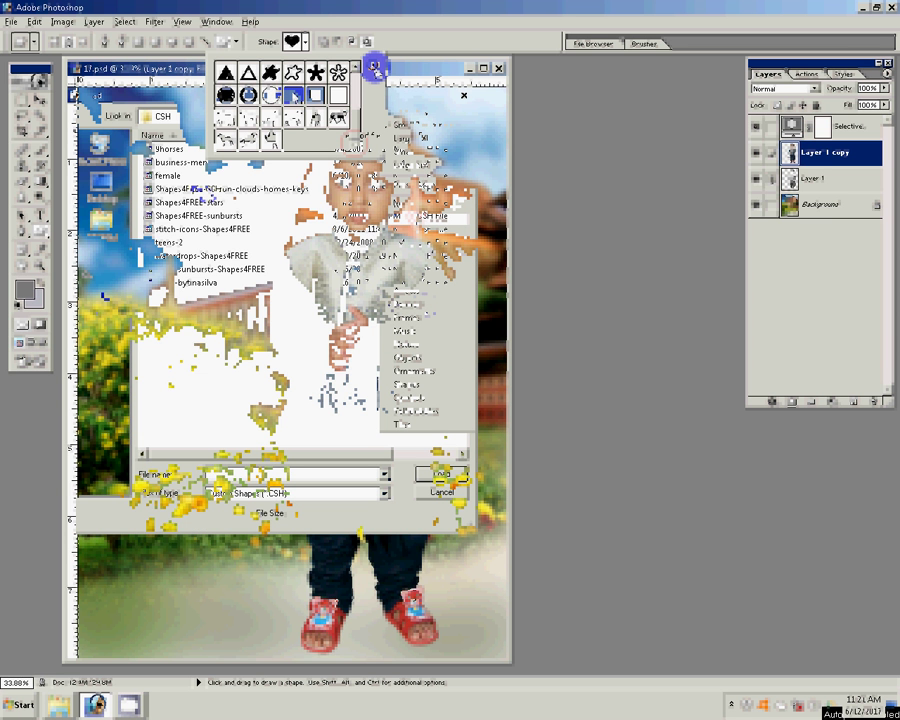
left_click(168, 175)
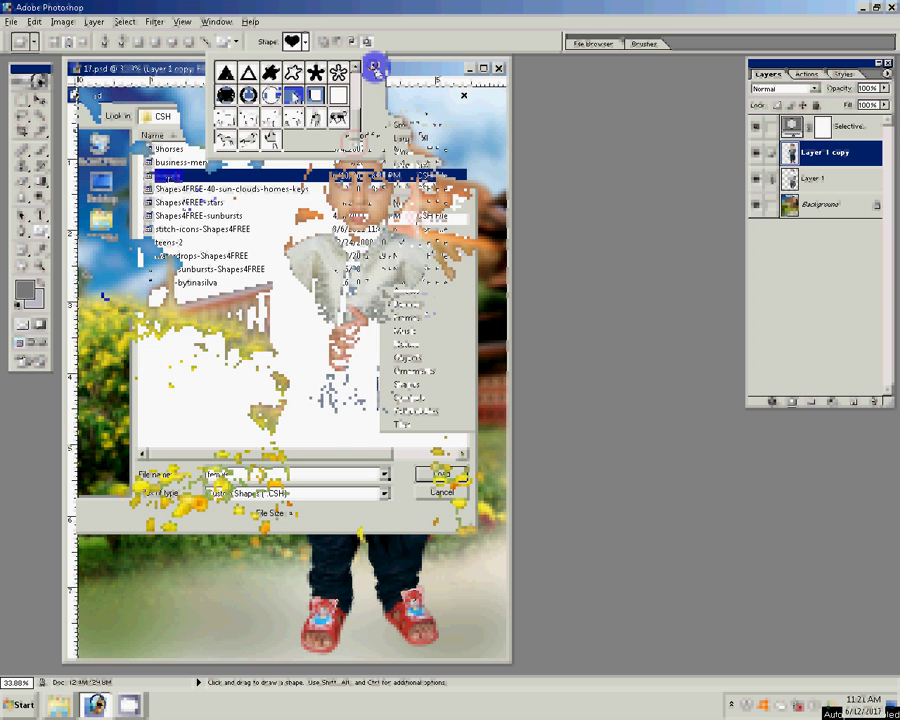
left_click(186, 203)
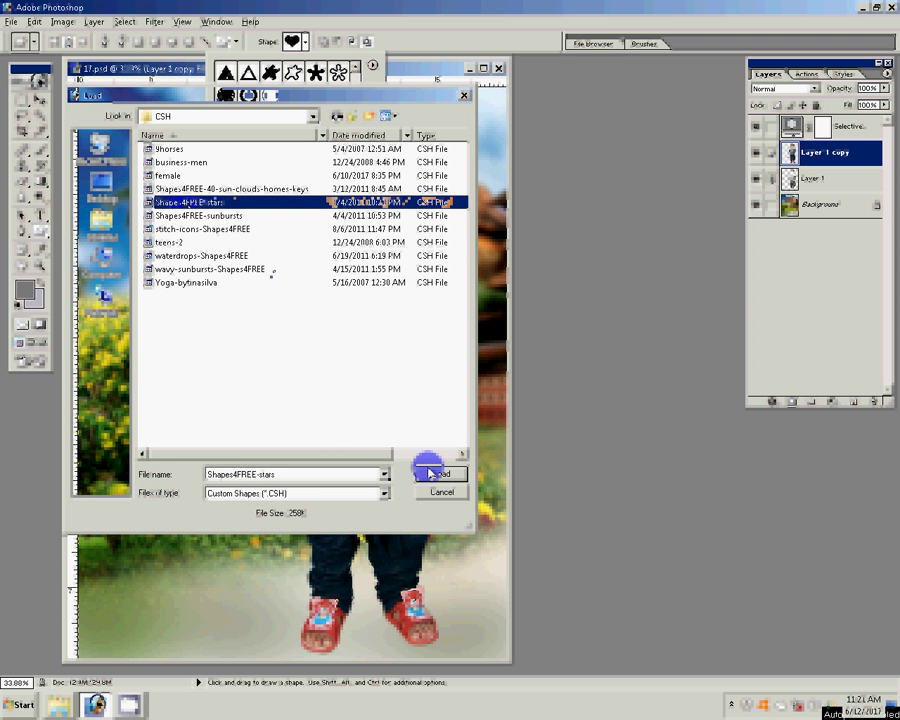
left_click(224, 230)
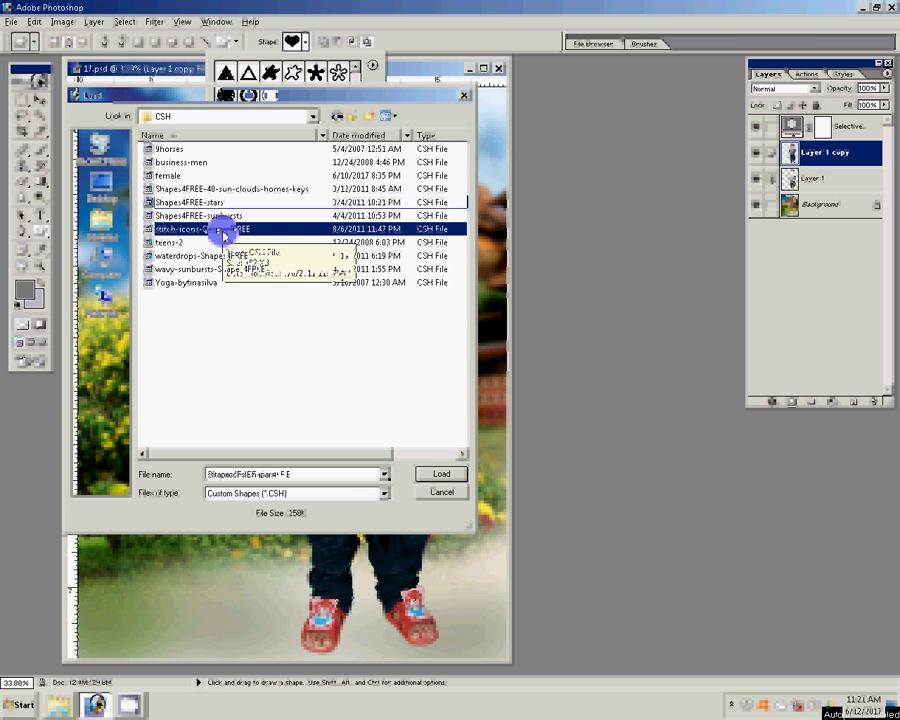
left_click(462, 468)
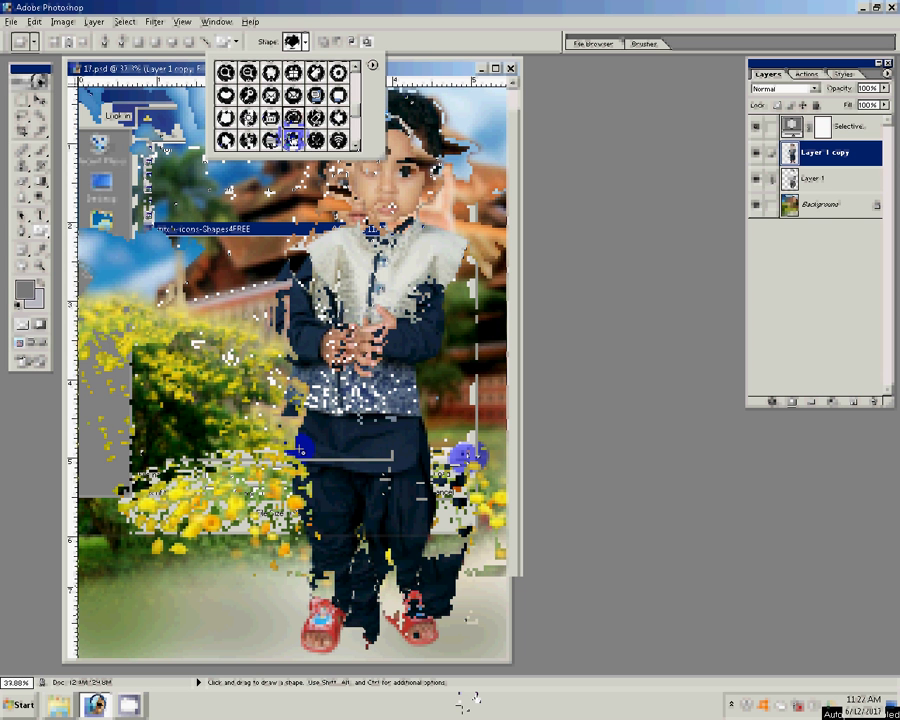
left_click(293, 141)
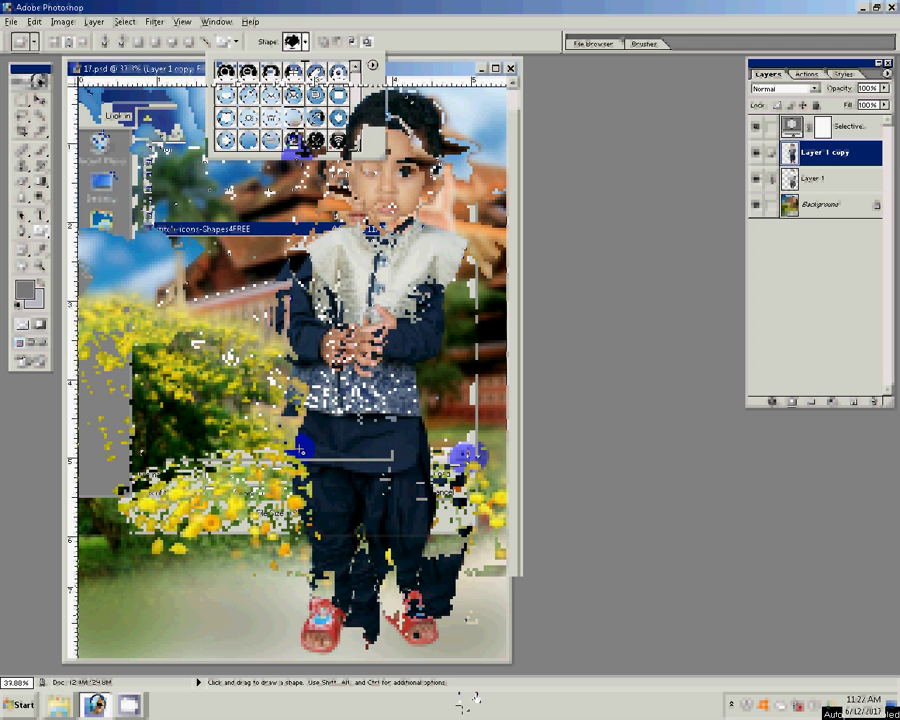
key("Return")
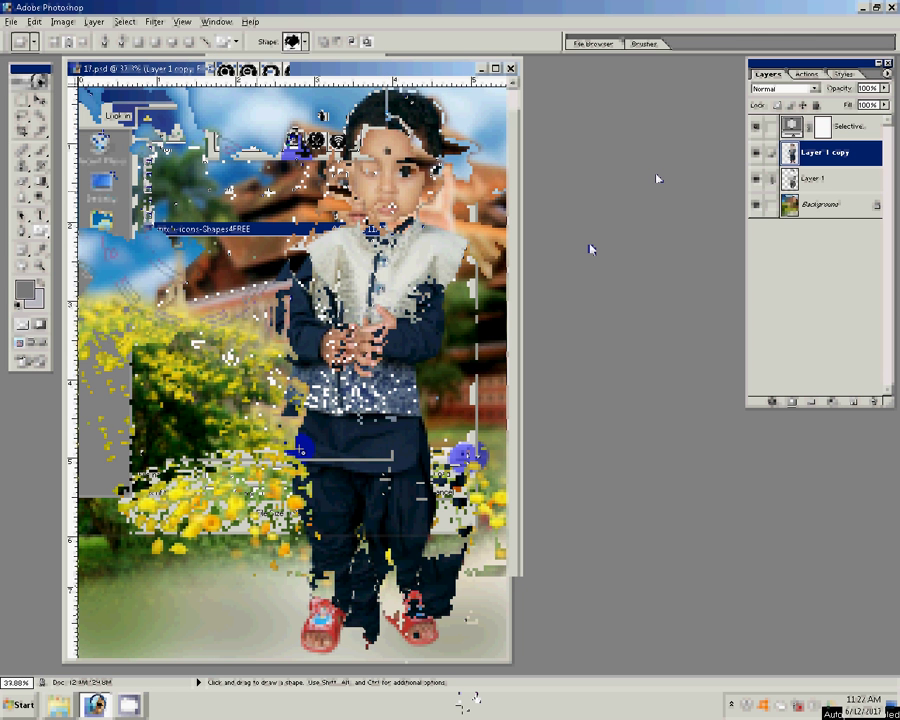
Step: Make the Background layer active with the Move tool
key("alt+bracketleft")
key("alt+bracketleft")
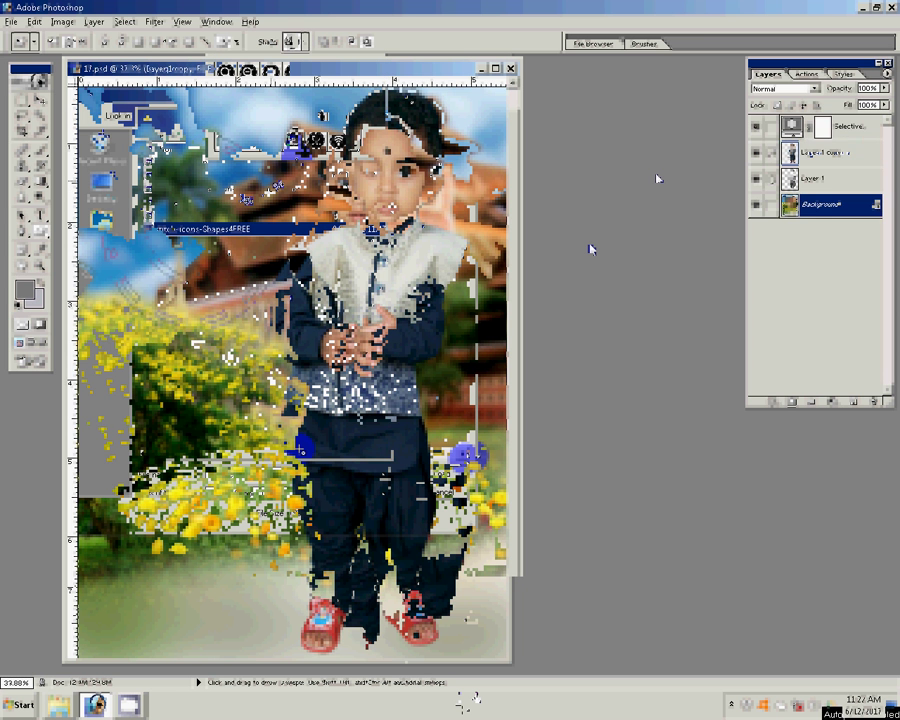
key("v")
left_click(838, 132)
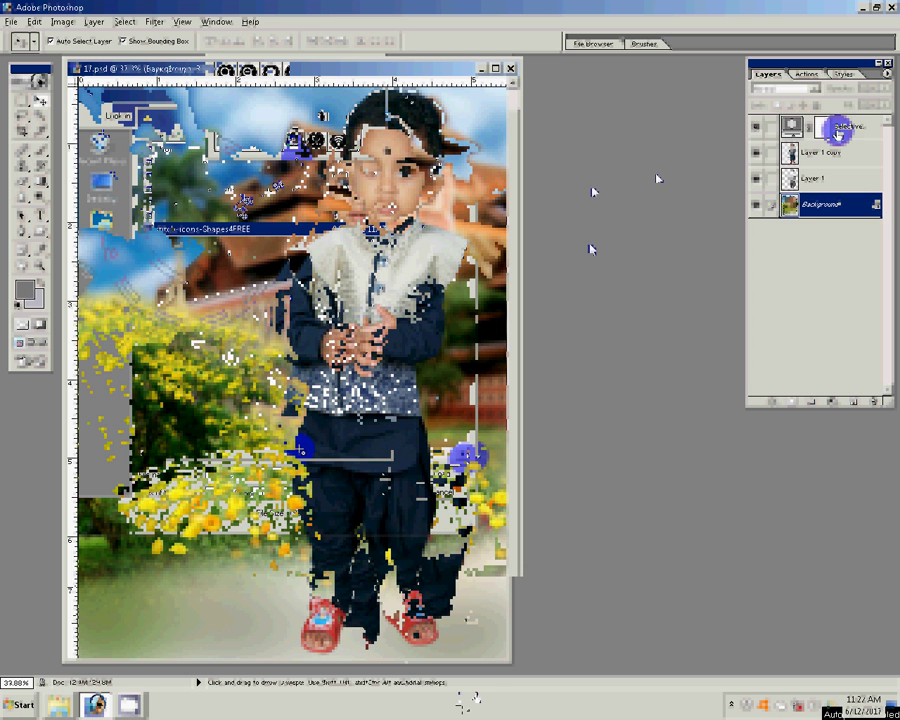
left_click(255, 228)
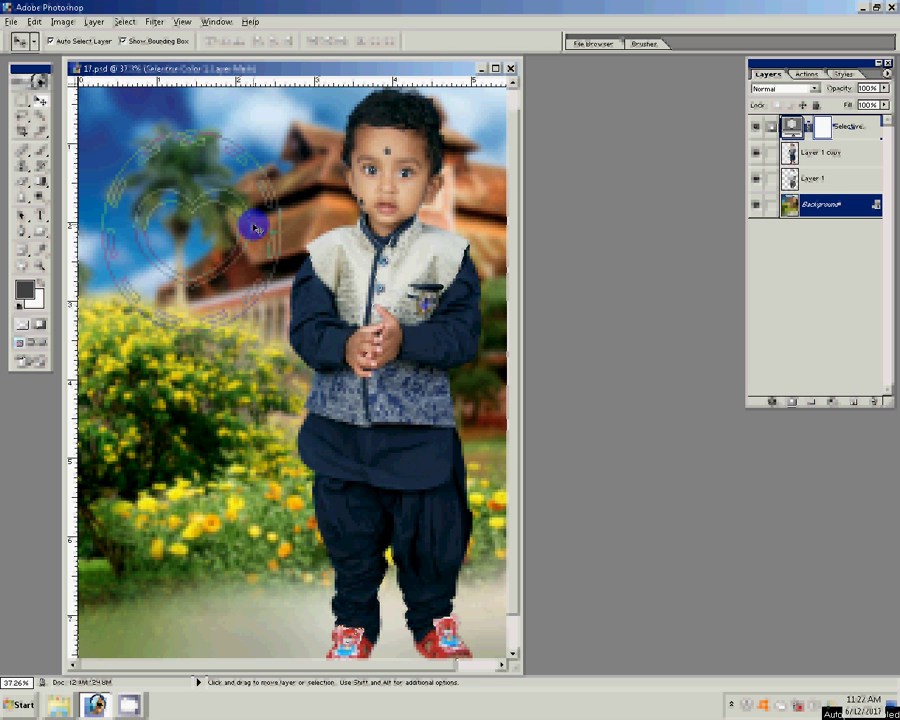
Step: Hide the Selective Color layer and Layer 1, then bring up the custom shape choices
left_click(797, 155)
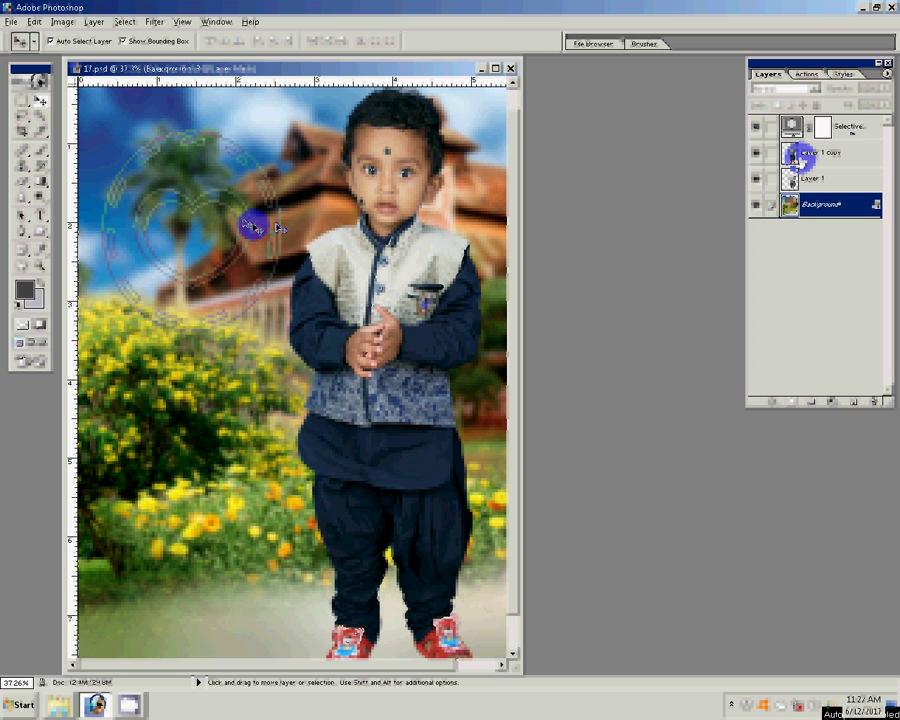
left_click(846, 127)
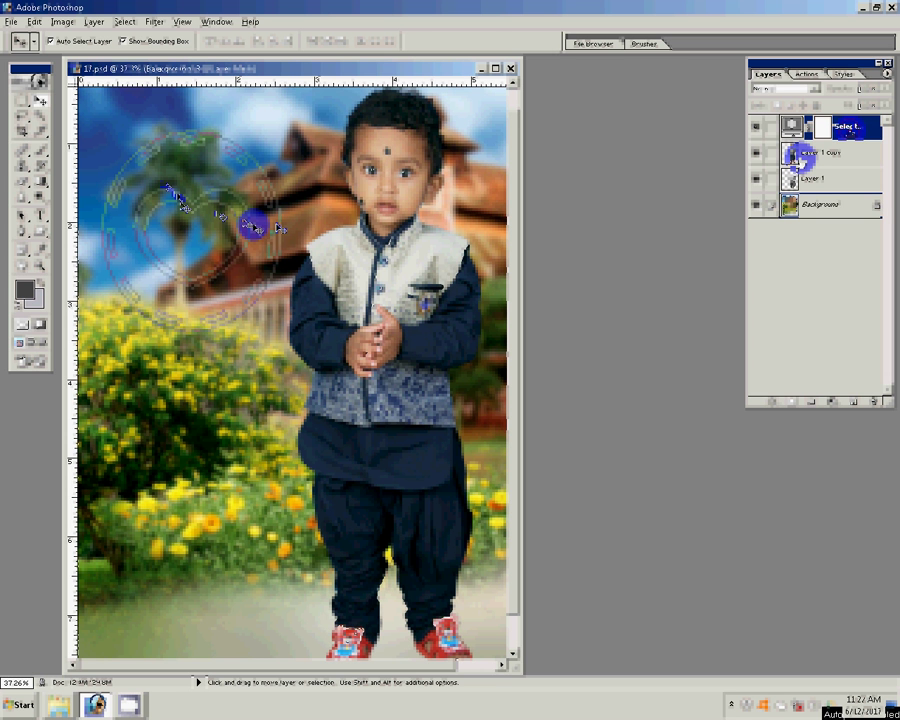
left_click(756, 126)
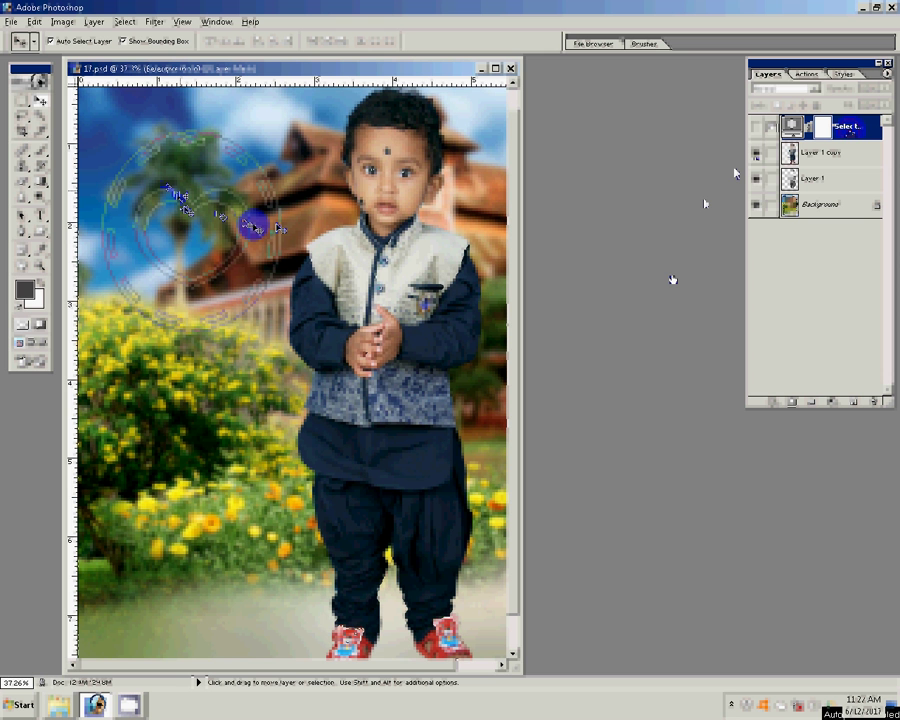
left_click(756, 152)
left_click(756, 152)
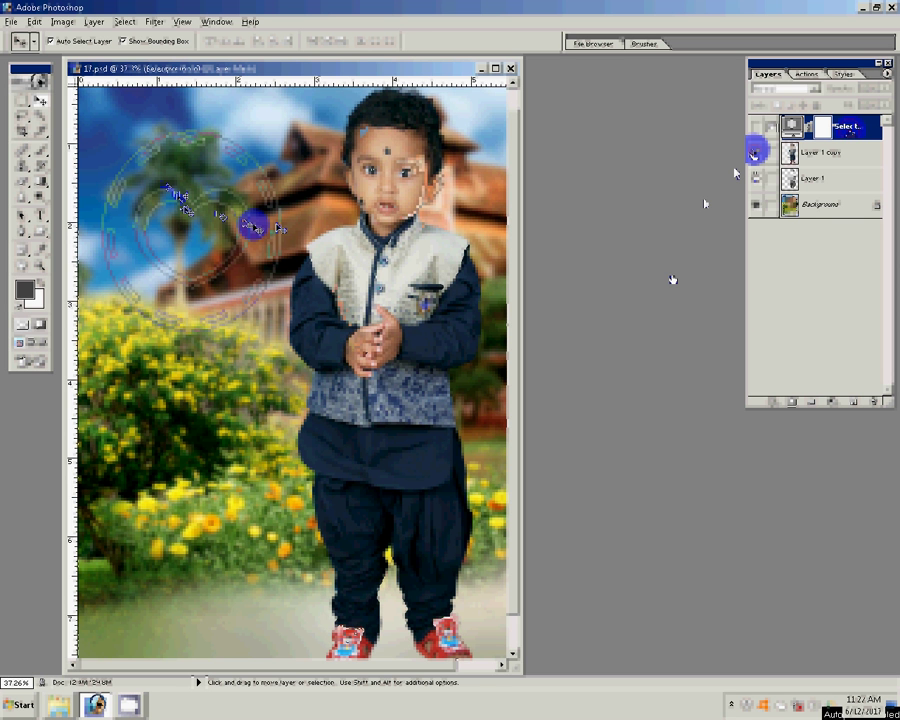
left_click(757, 181)
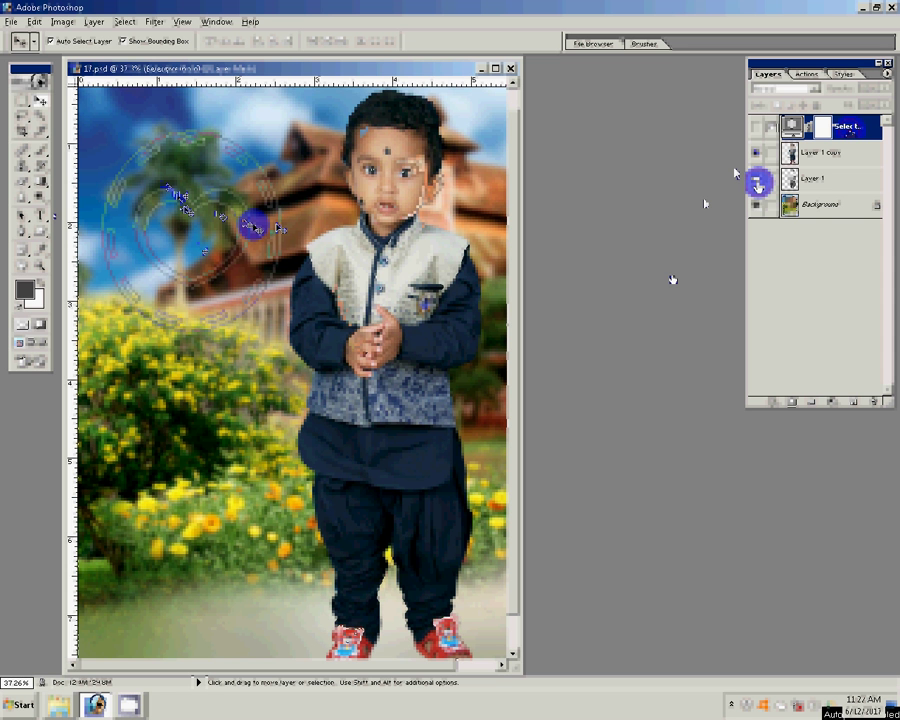
left_click(40, 193)
left_click(311, 22)
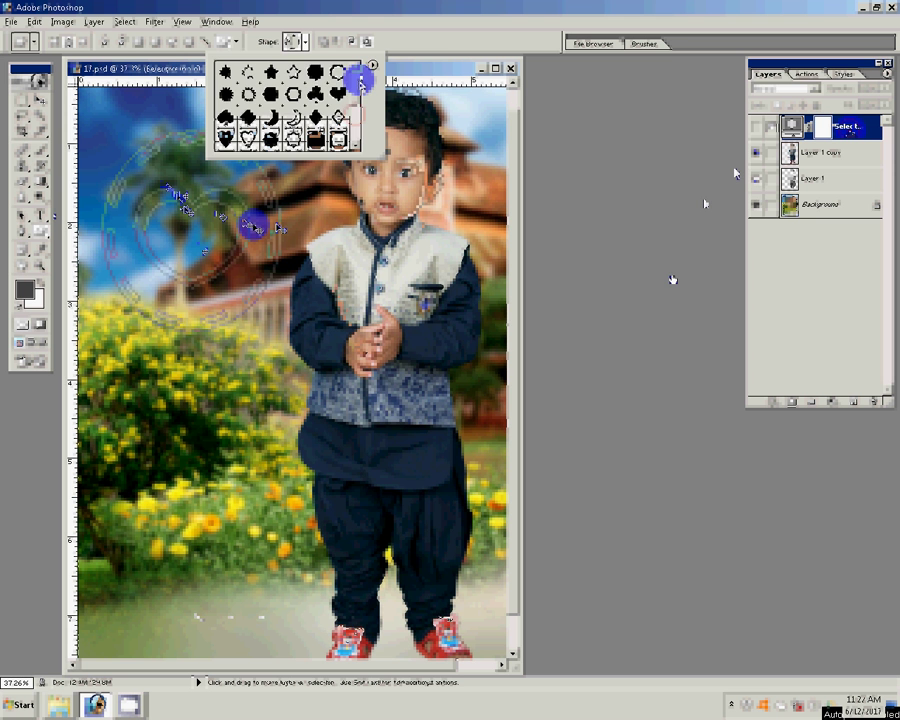
Step: Draw a large red heart with gradient, glow and stroke style in the upper-left sky
left_click(337, 92)
left_click(438, 76)
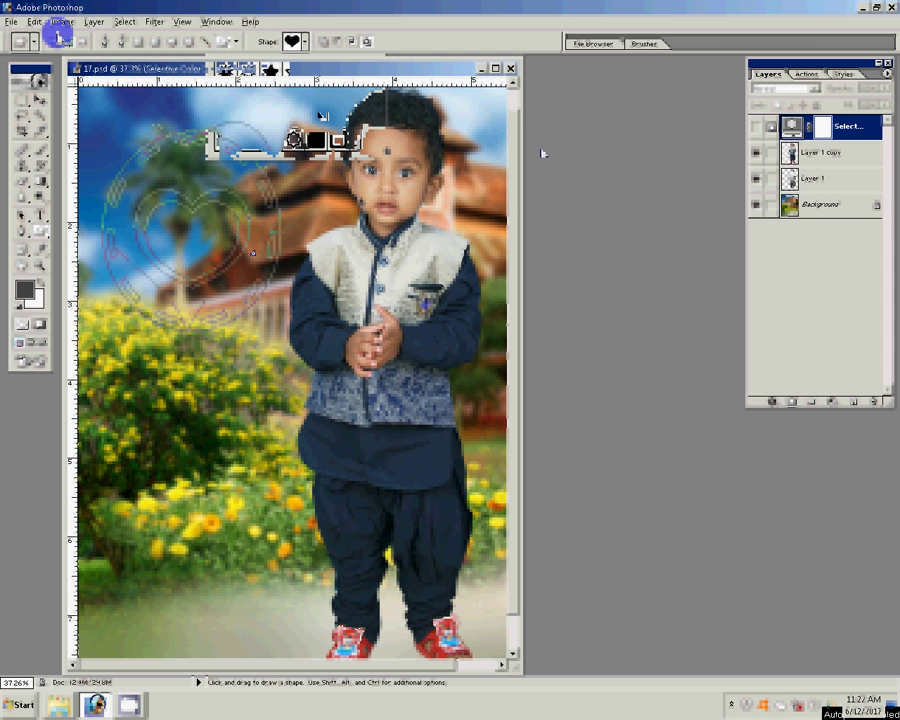
left_click(450, 41)
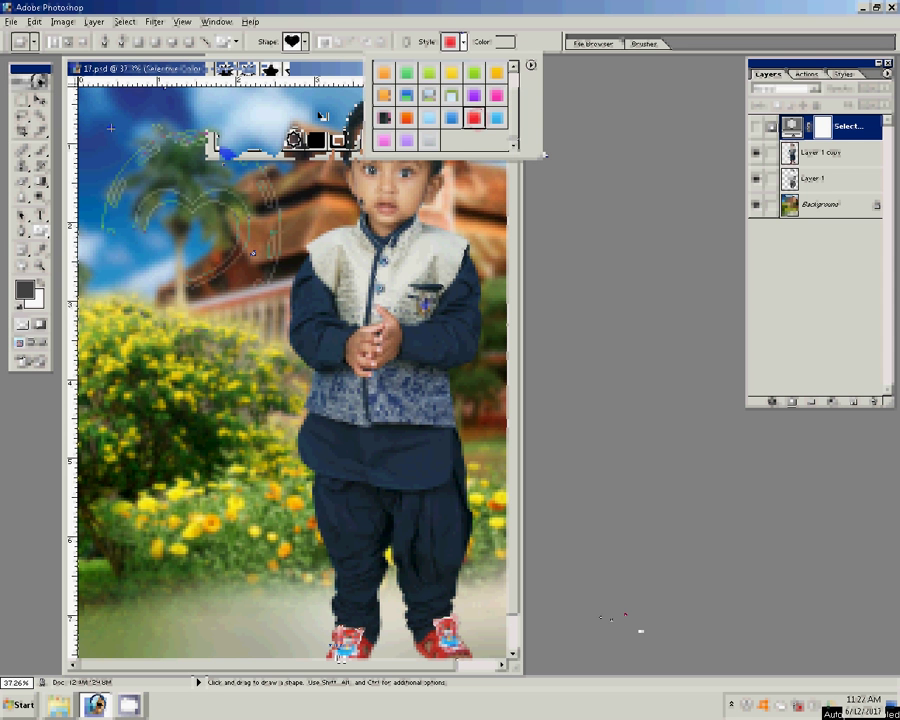
left_click_drag(110, 127, 278, 289)
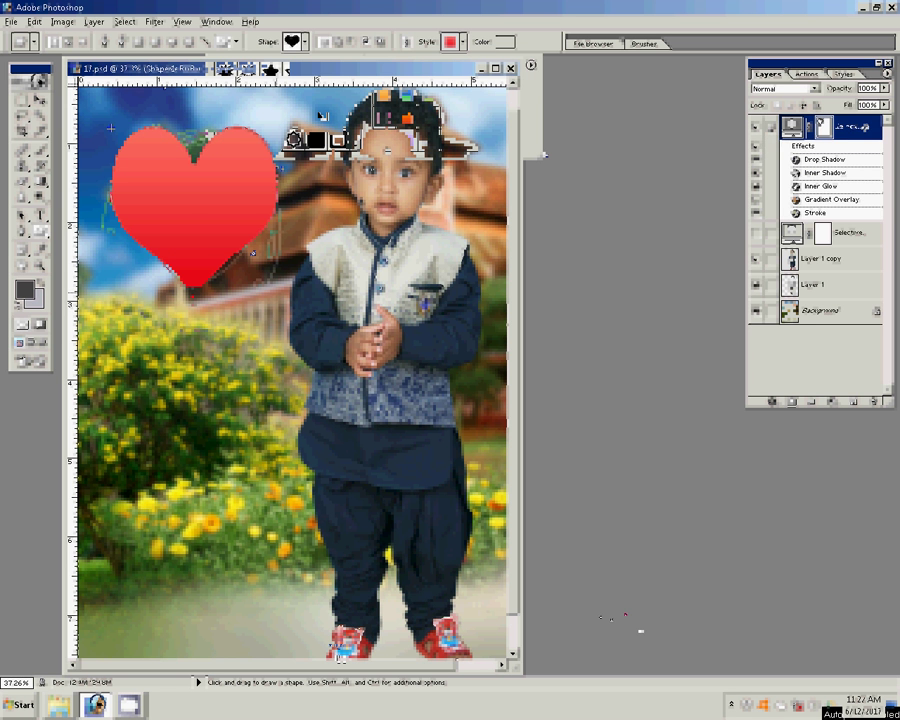
key("v")
left_click(391, 278)
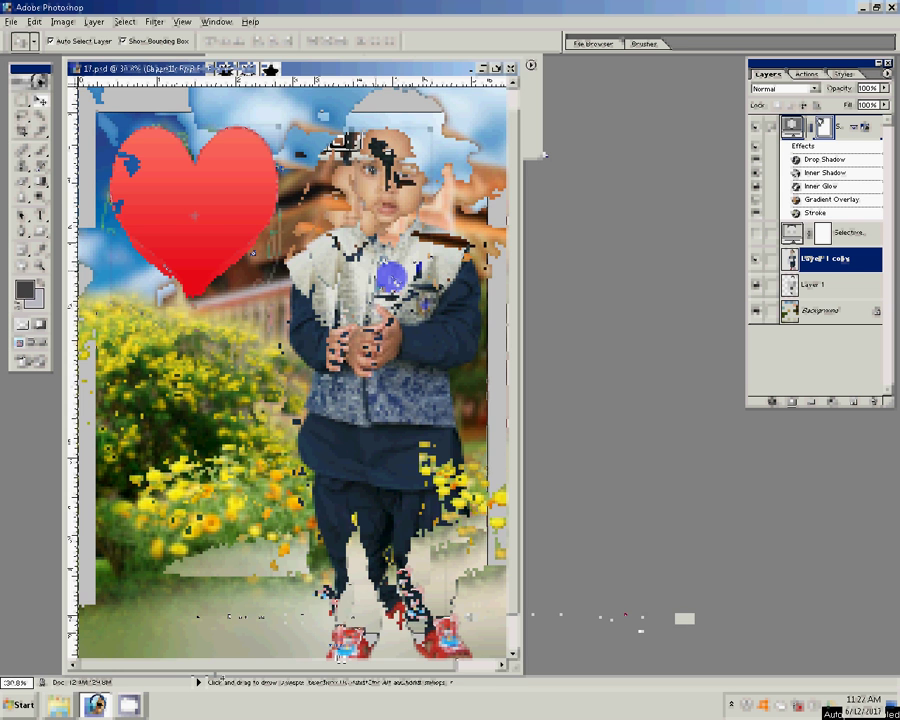
Step: Duplicate the layer with Ctrl+J, try Merge Linked on the child layers, then undo it
key("m")
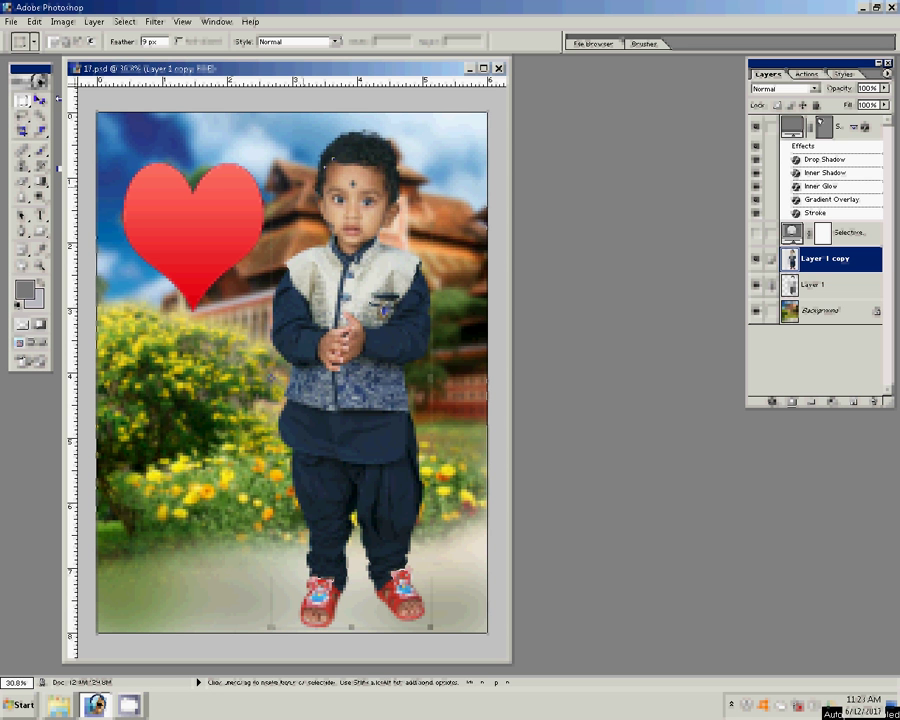
key("ctrl+j")
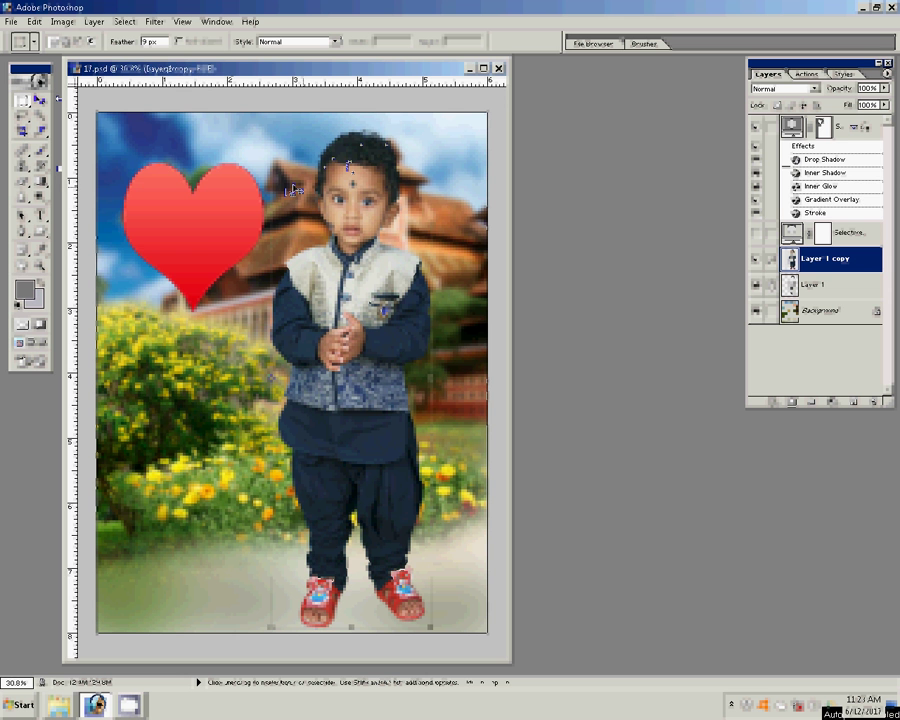
left_click(94, 21)
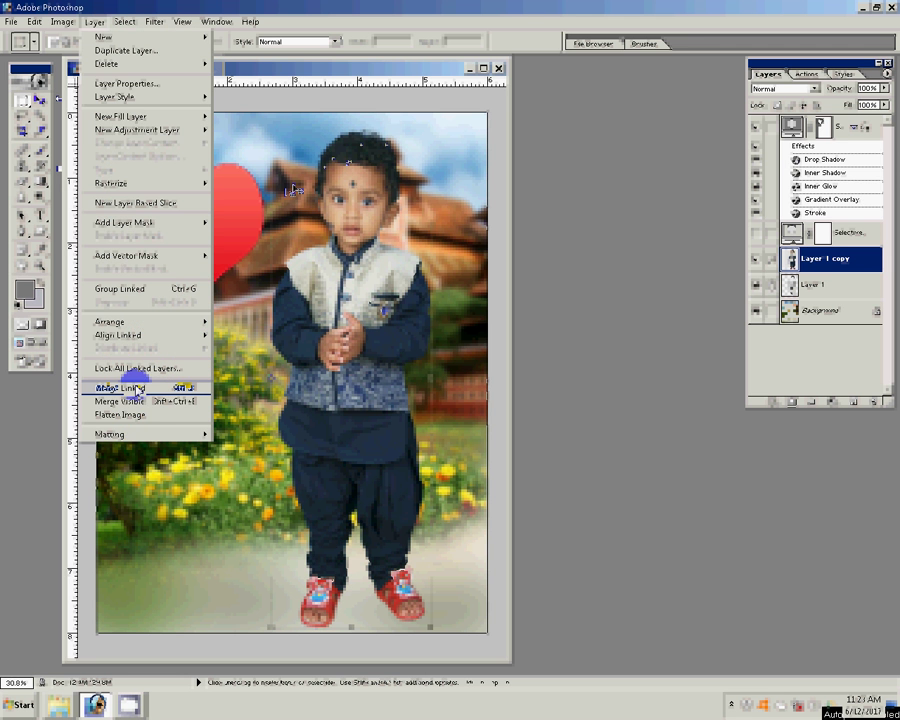
left_click(135, 388)
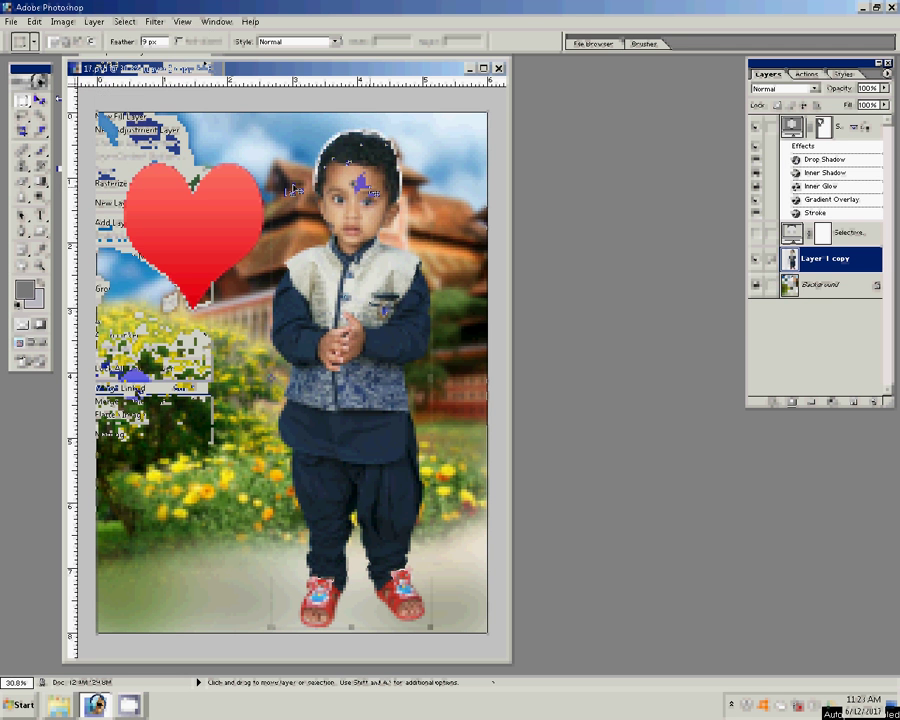
key("ctrl+z")
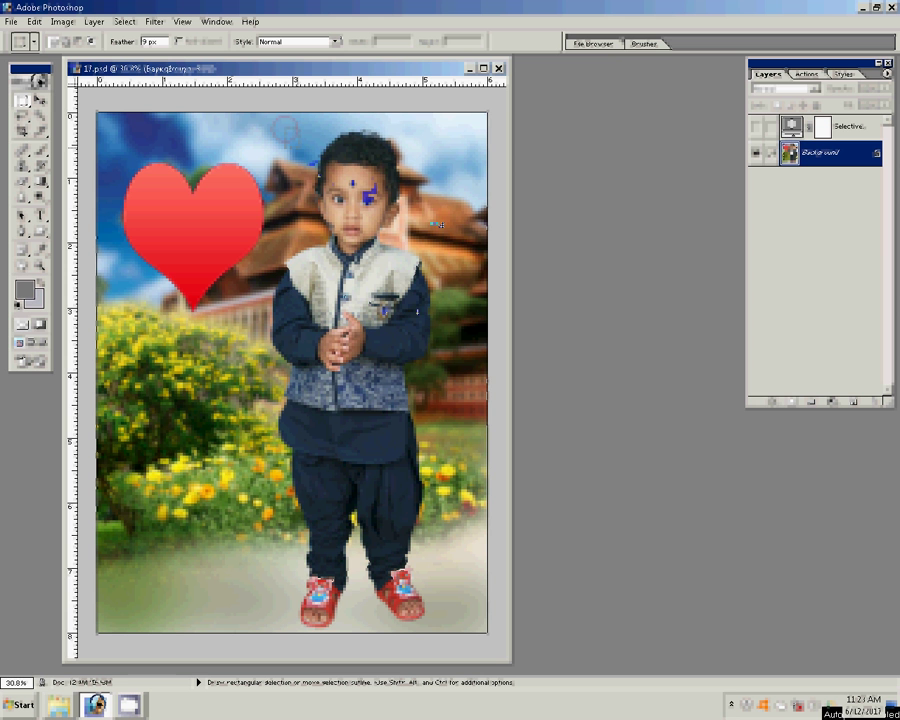
Step: Drop the rectangular marquee around the child and select the red heart with the Magic Wand
left_click_drag(286, 128, 434, 320)
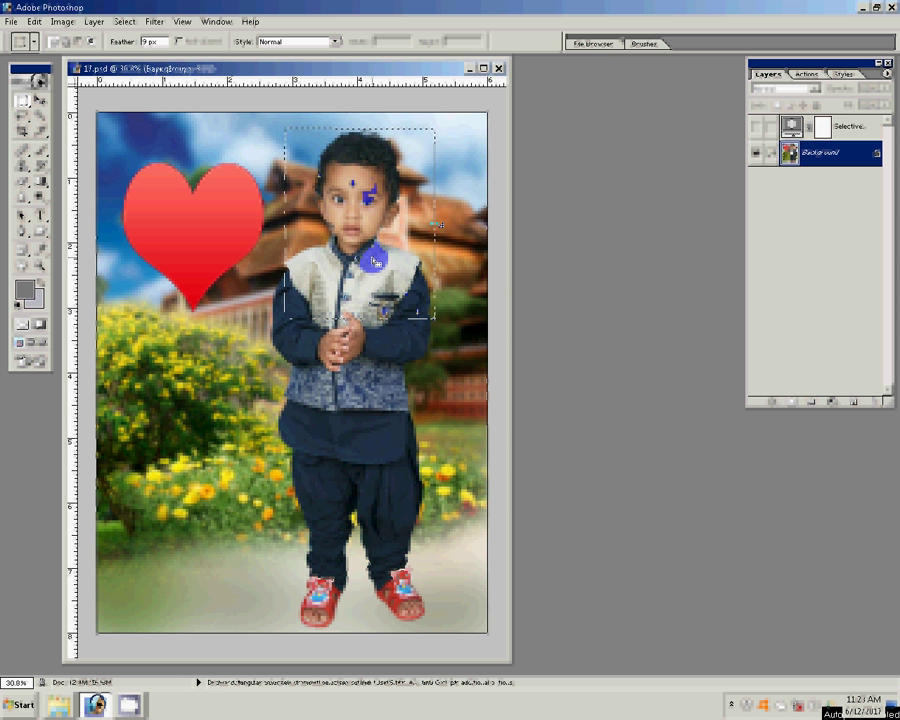
left_click_drag(327, 82, 190, 235)
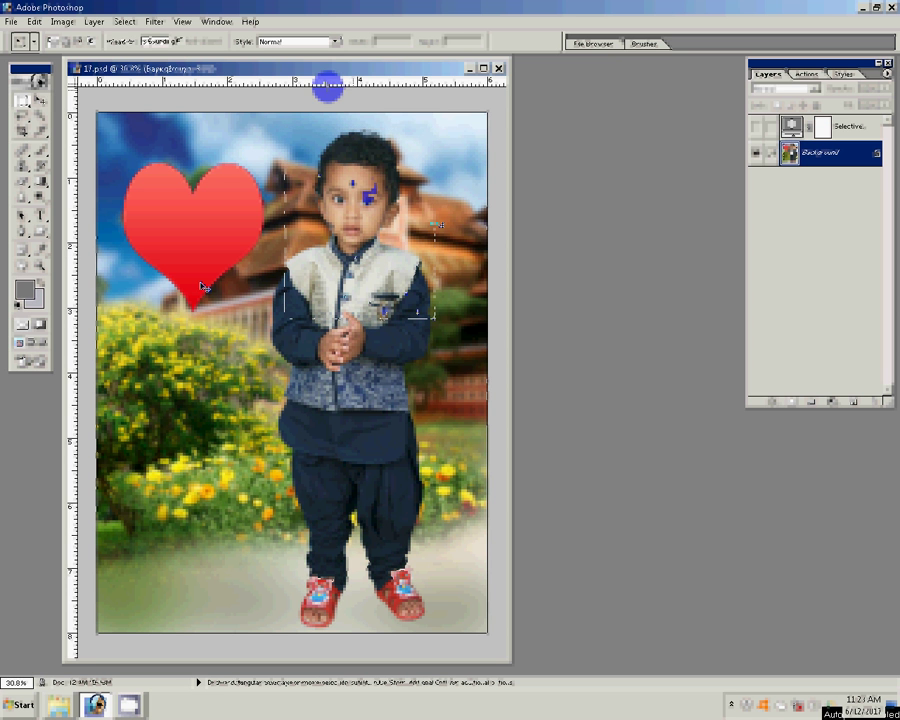
left_click(36, 104)
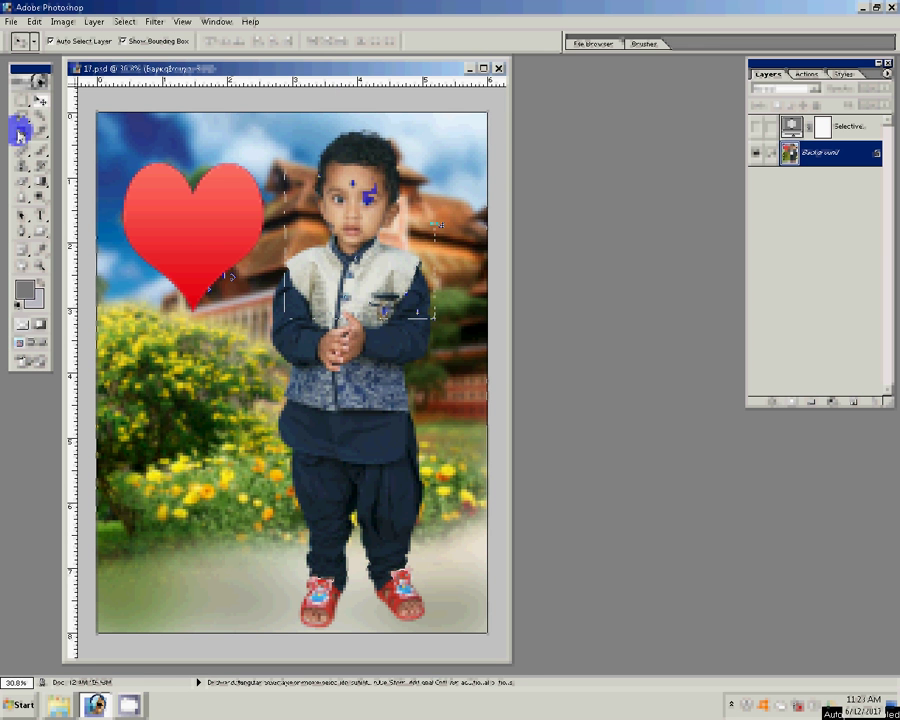
left_click(37, 117)
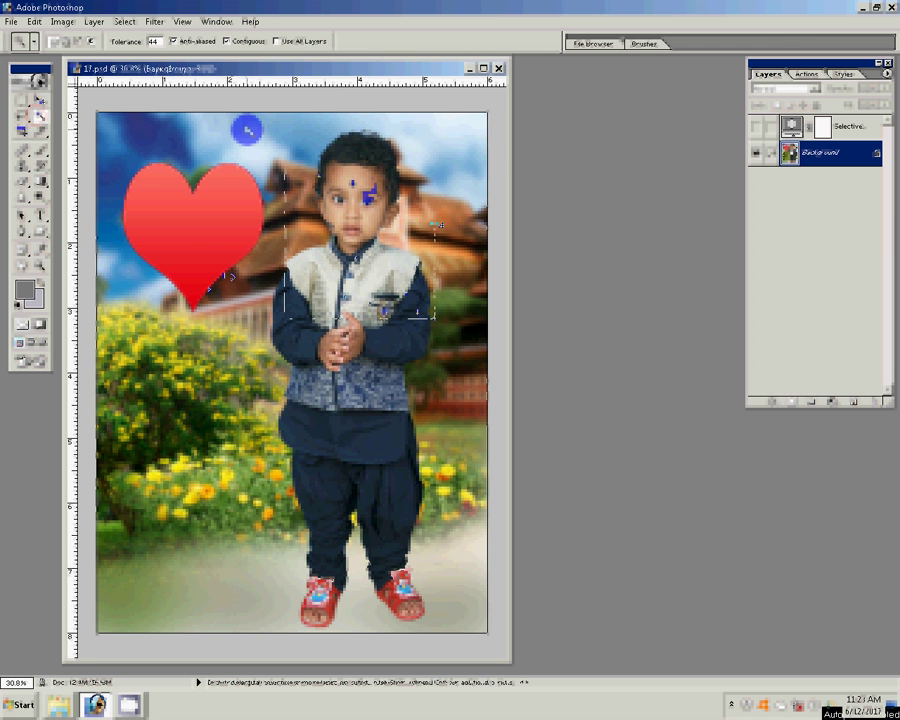
key("ctrl+d")
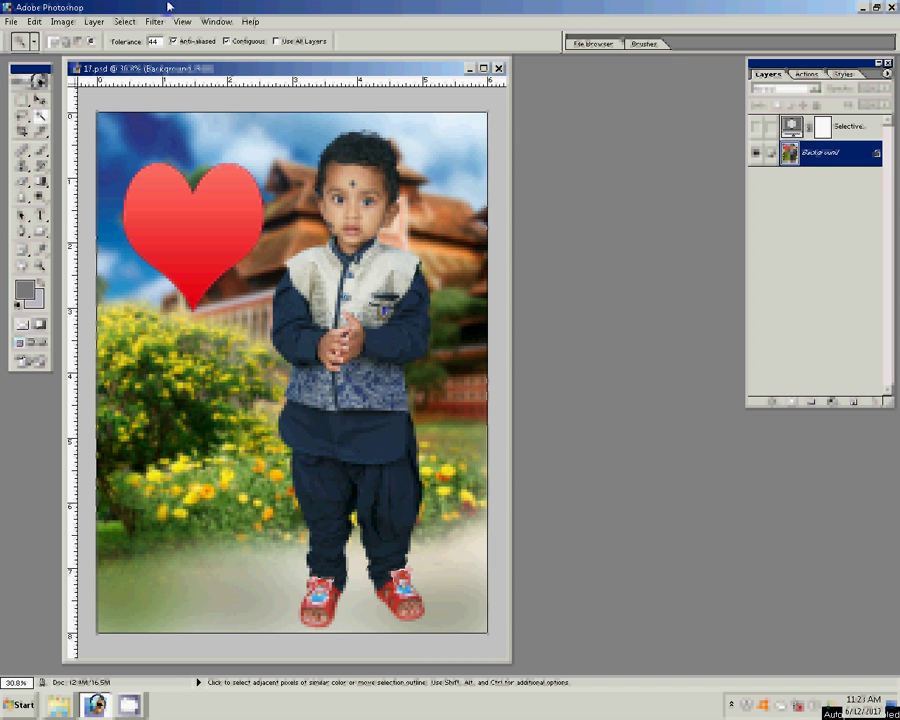
left_click(172, 221)
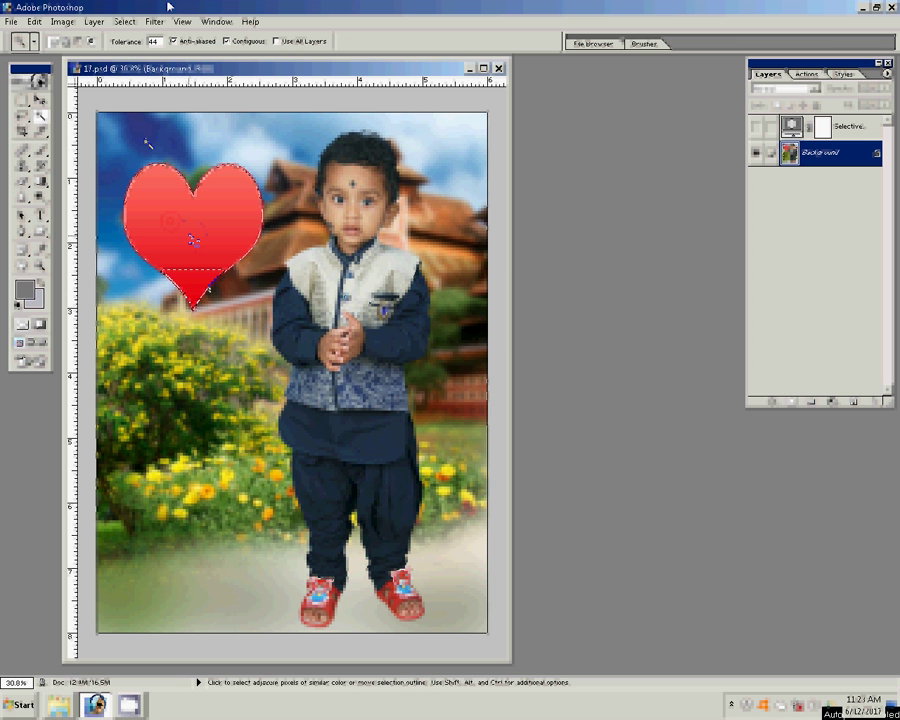
left_click(63, 21)
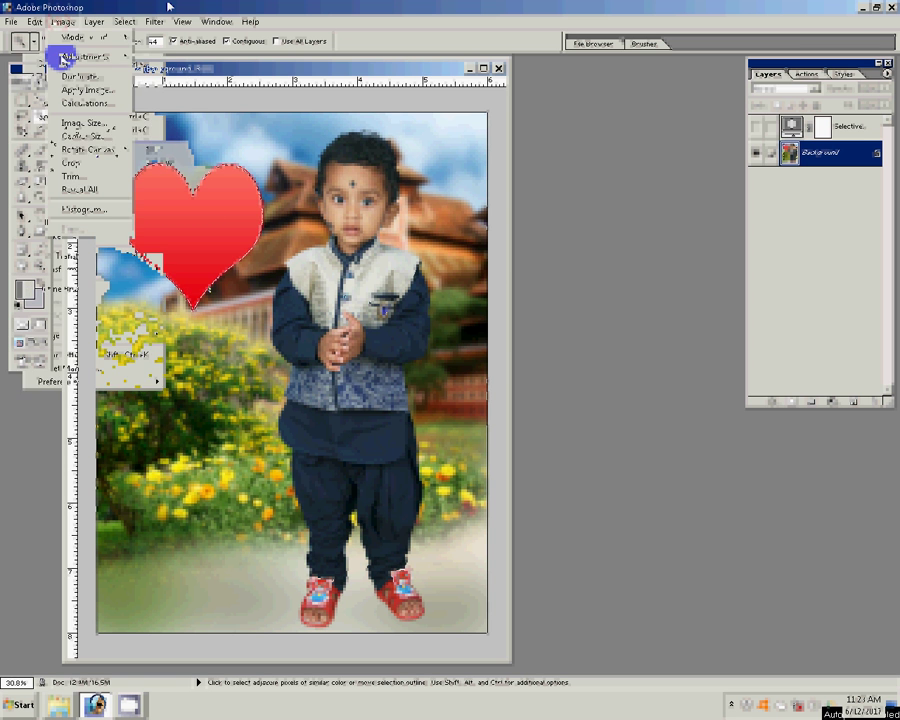
Step: Paste the child's face into the heart selection and scale it to 71.5%
key("ctrl+j")
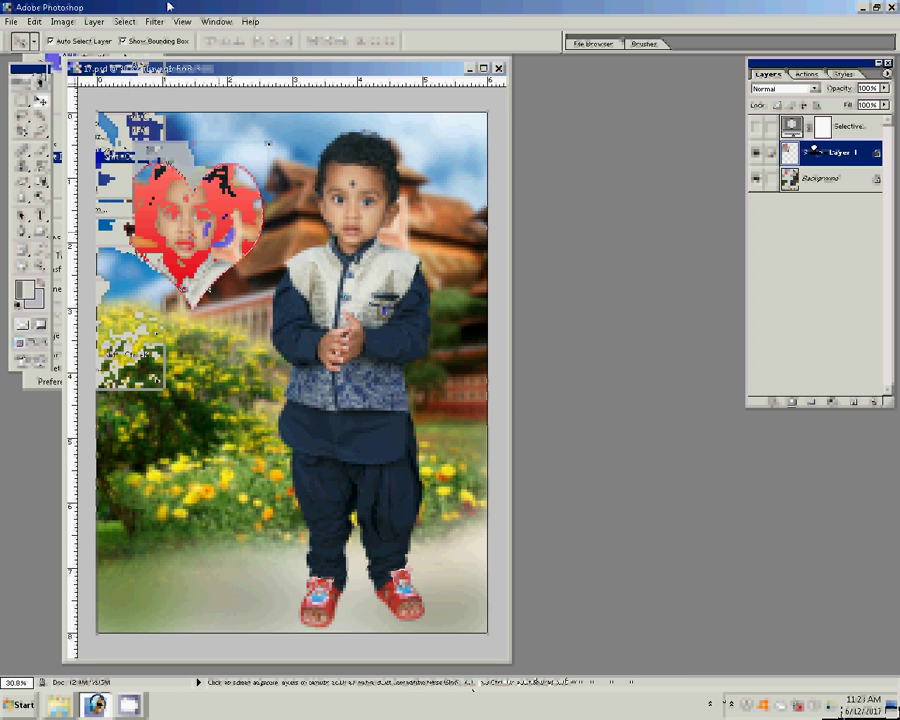
key("ctrl+t")
left_click_drag(268, 143, 264, 168)
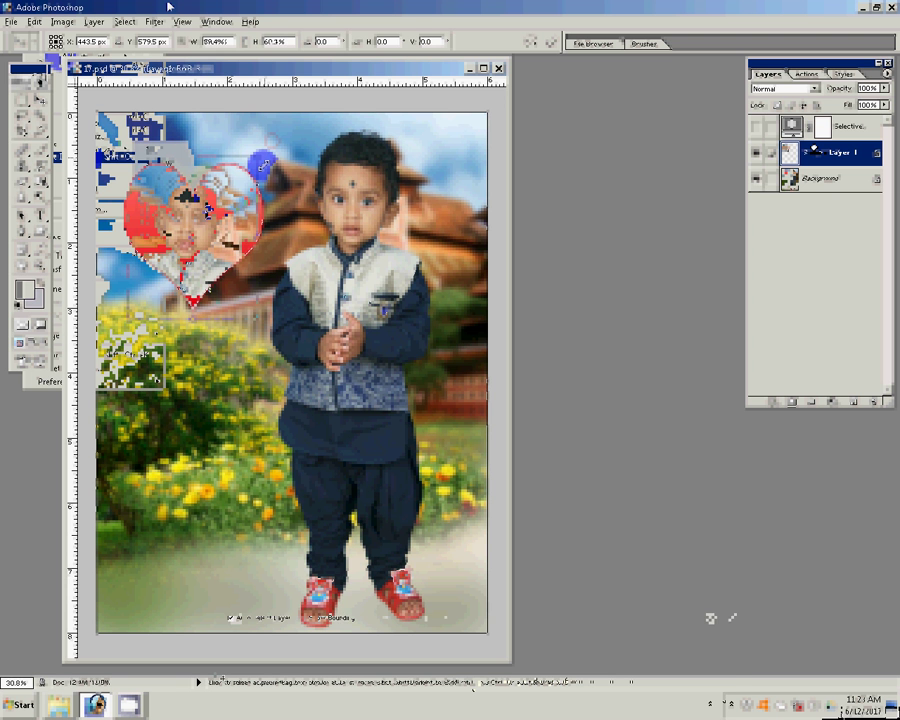
key("Return")
Step: Erase stray colour and the blue blob around the heart with a 200 px eraser
key("b")
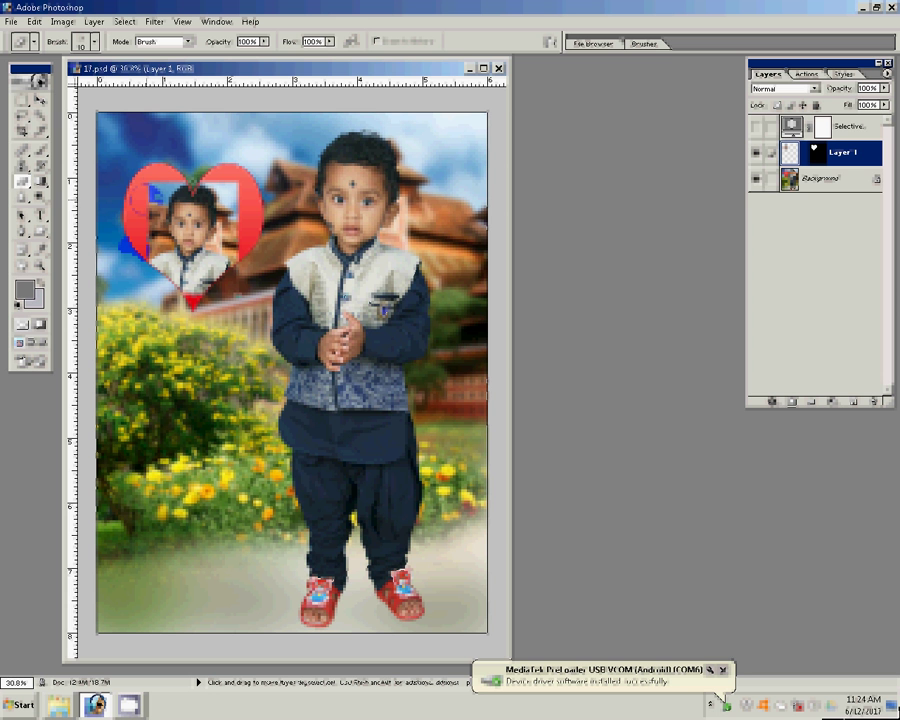
key("bracketright")
key("bracketright")
key("bracketright")
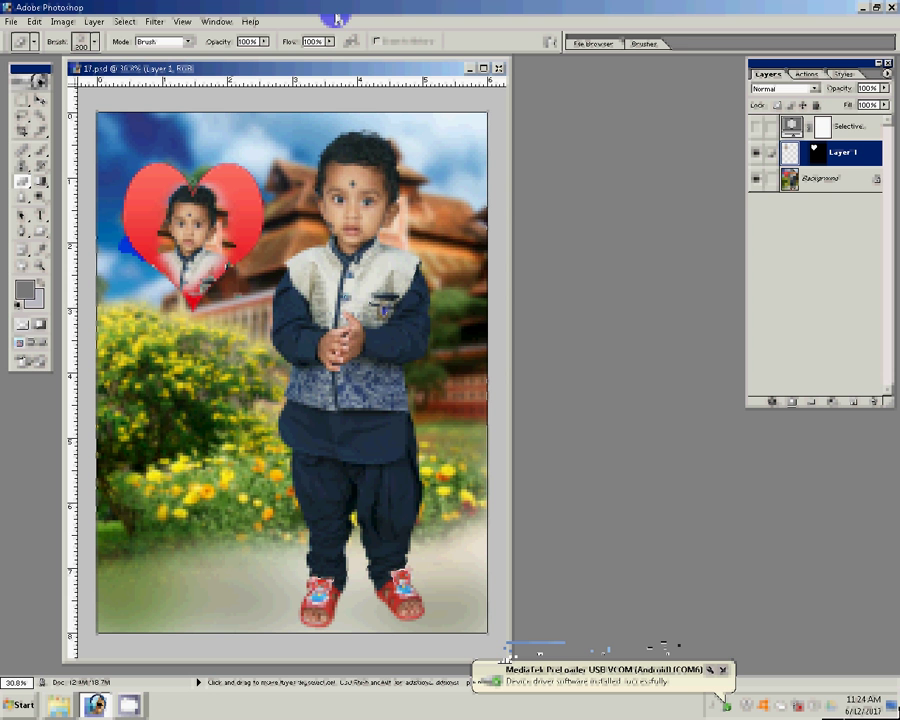
left_click(210, 147)
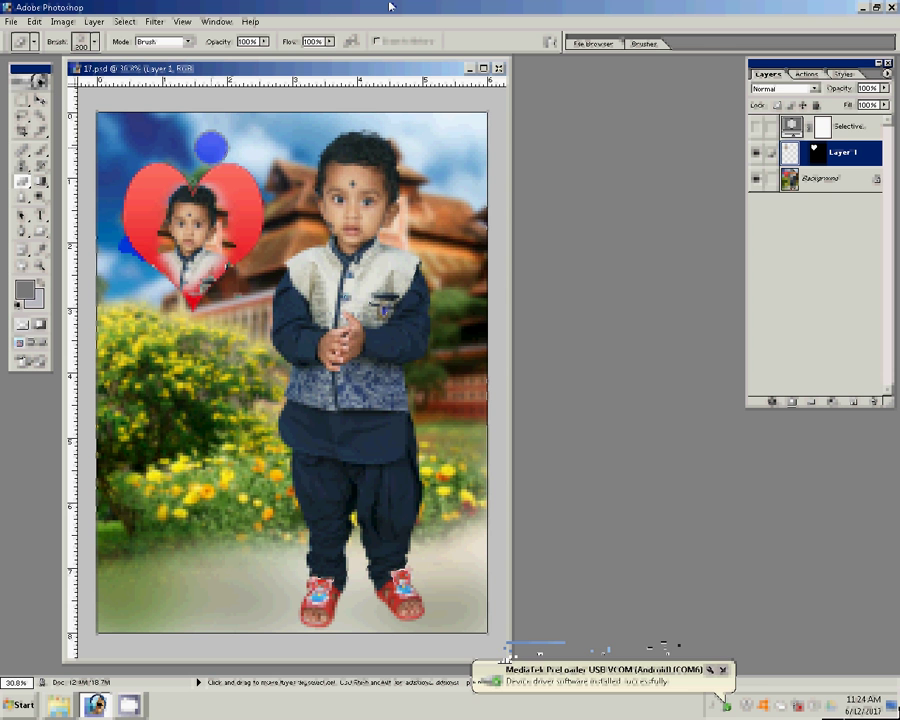
left_click(127, 245)
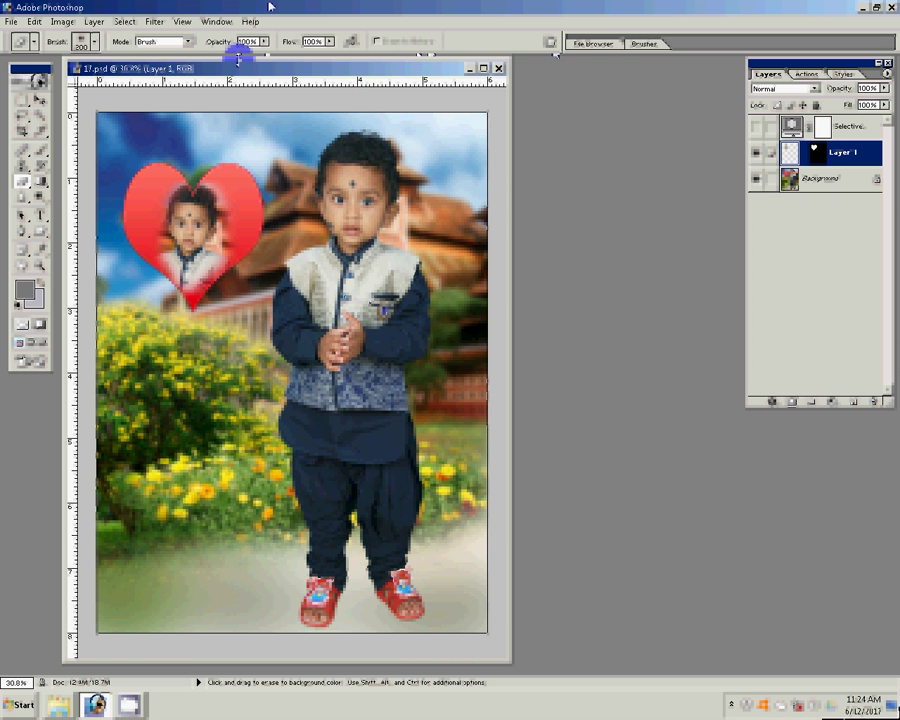
Step: Merge visible layers and save the composite as JPEG '5-6x9=4' in folder 12
left_click(90, 22)
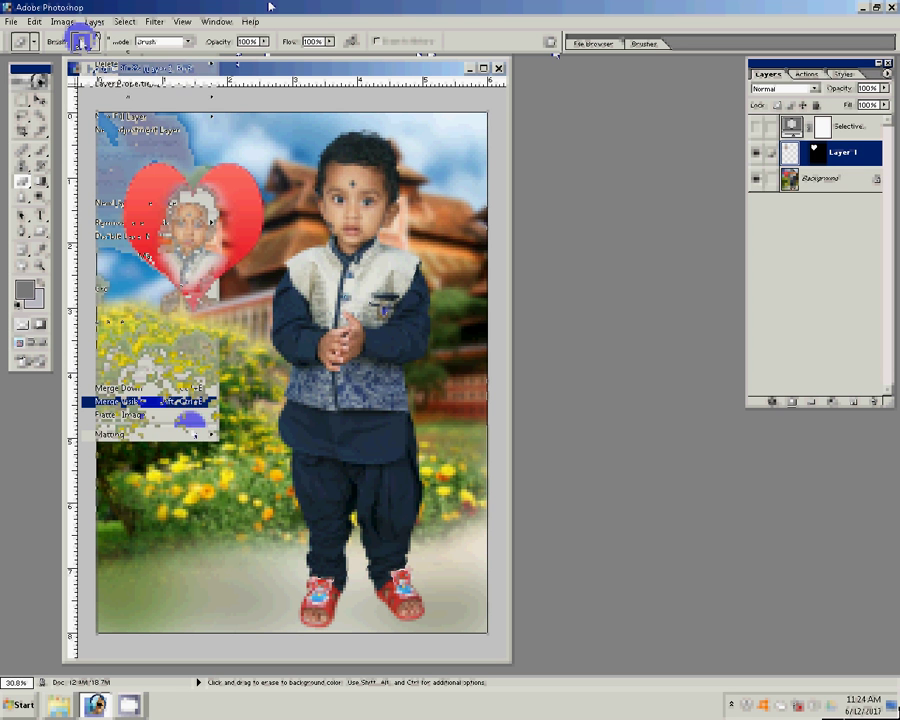
key("ctrl+shift+e")
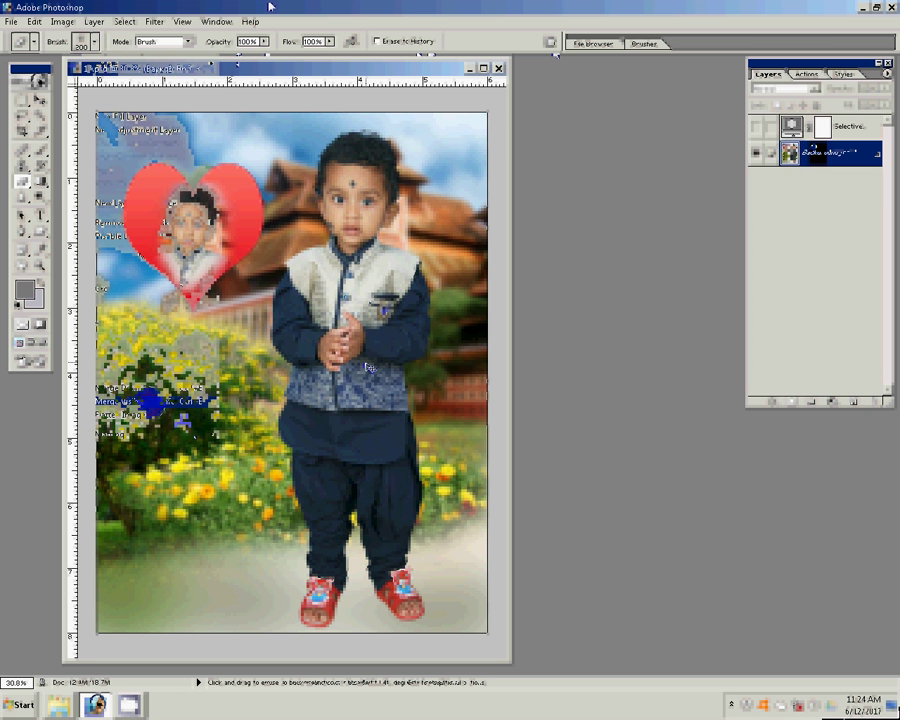
key("ctrl+shift+s")
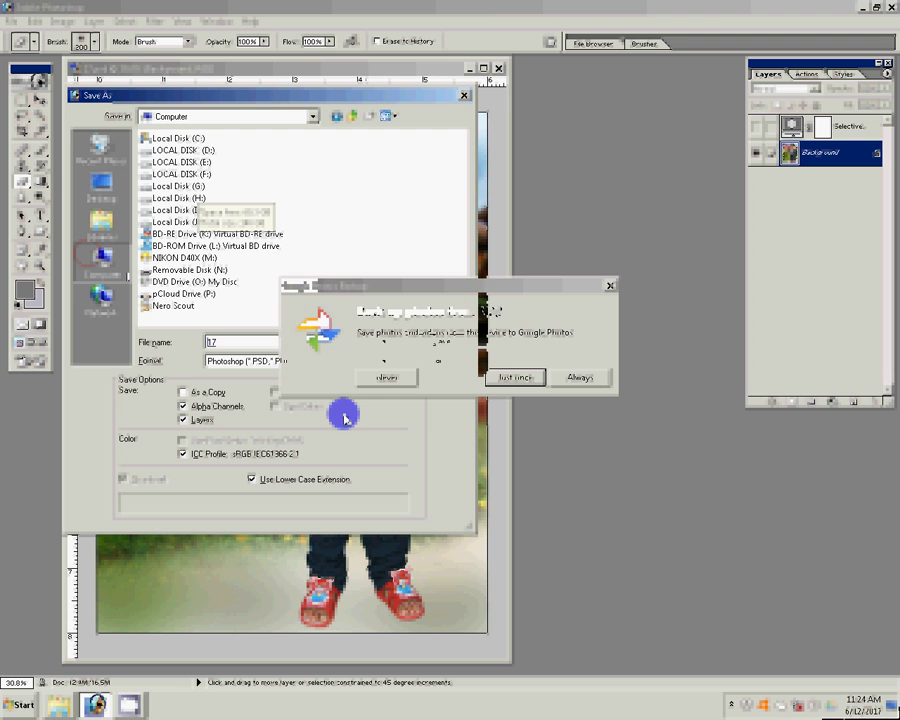
left_click(382, 378)
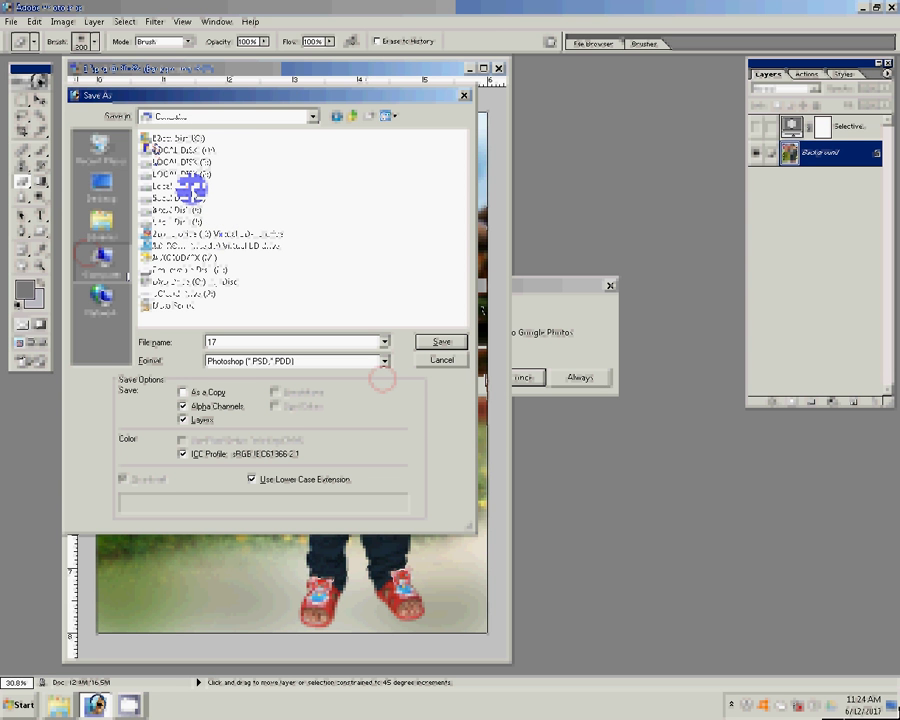
left_click(384, 361)
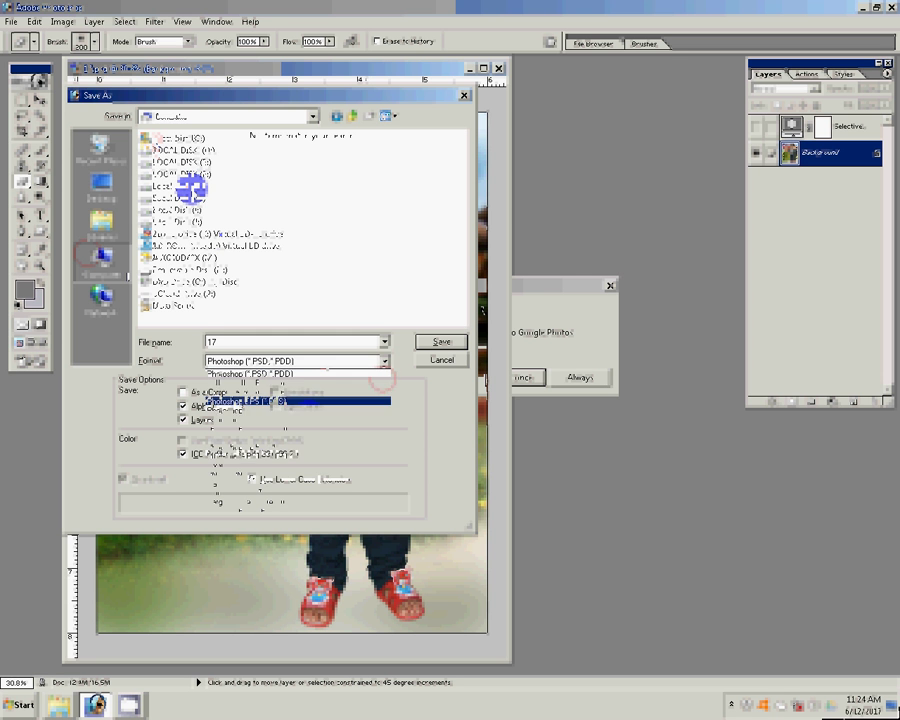
left_click(285, 430)
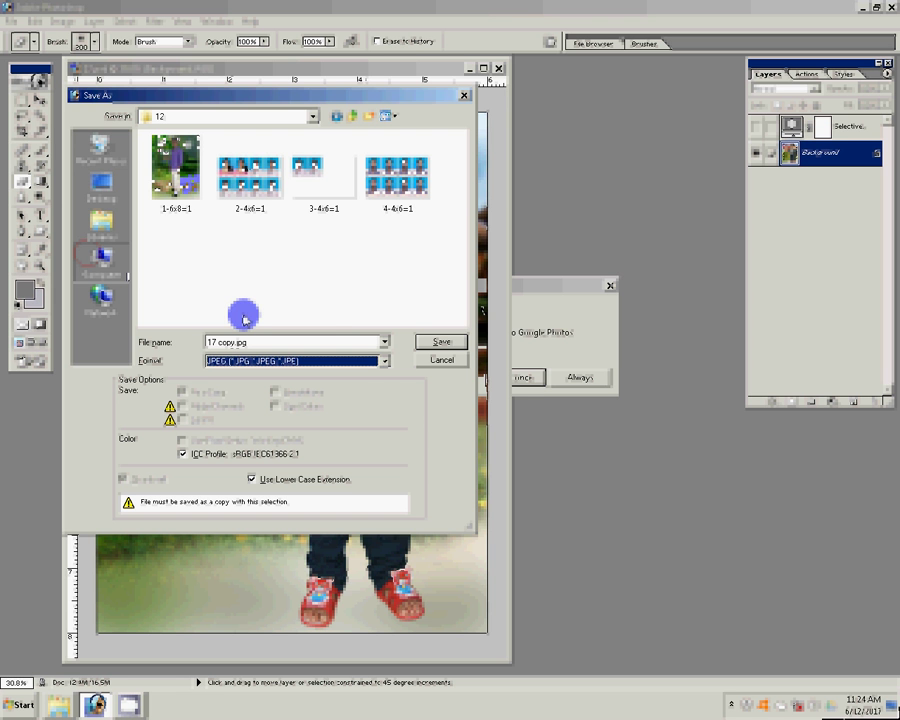
key("shift+Tab")
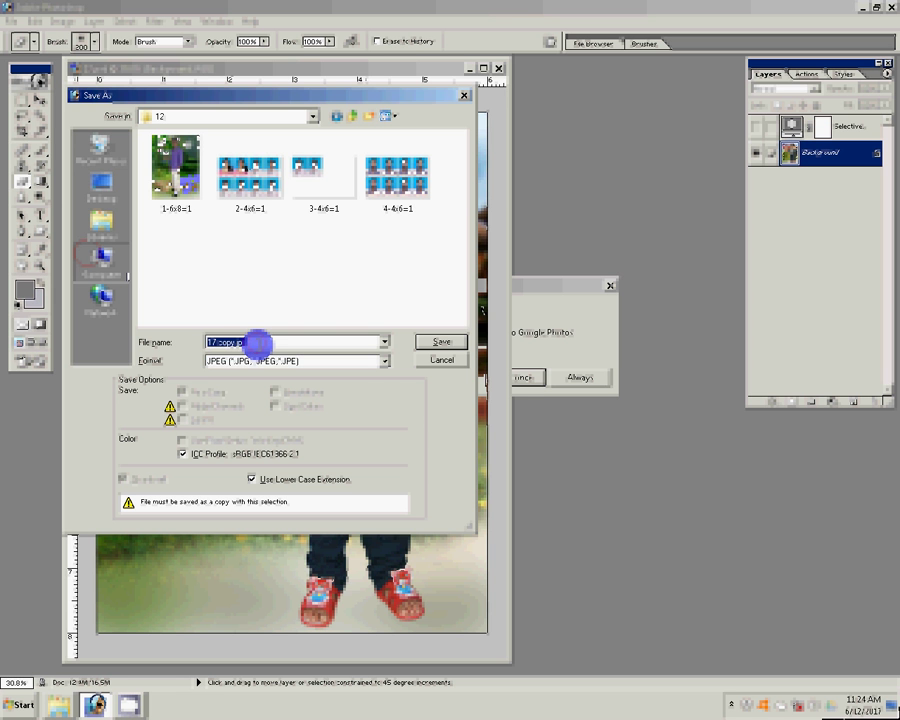
type("5-6x")
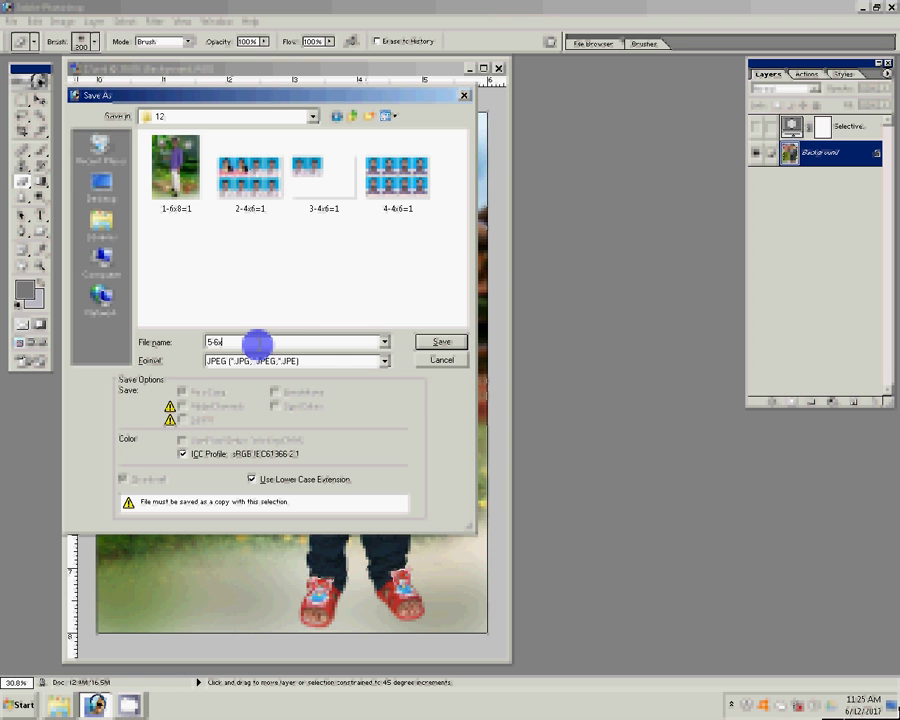
type("9=")
type("4")
key("Return")
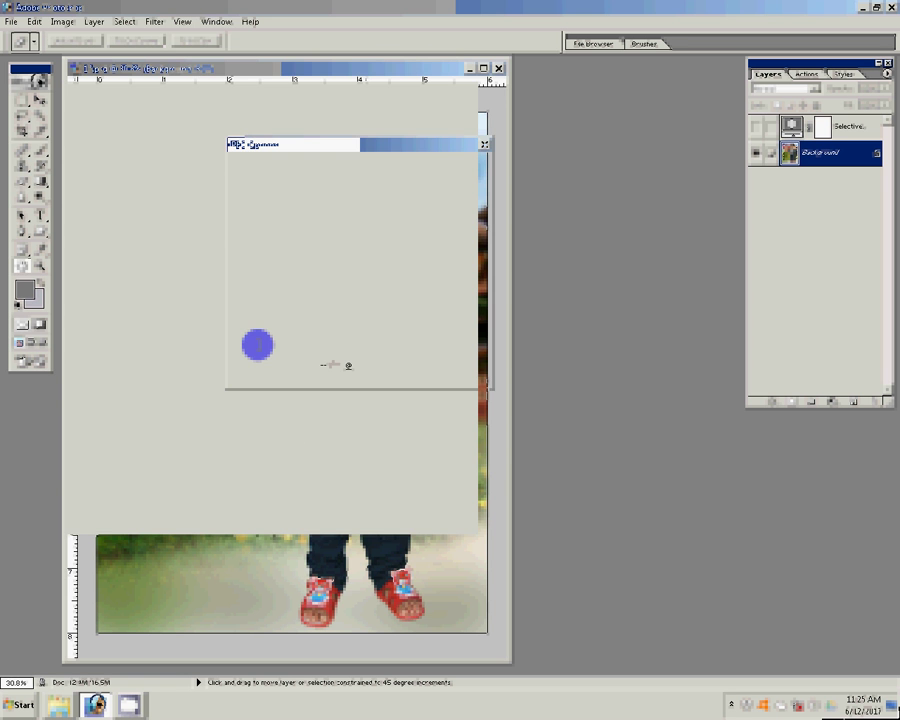
Step: Accept the JPEG options and pick the saved 5-6x8=1 file in the Open dialog
key("Return")
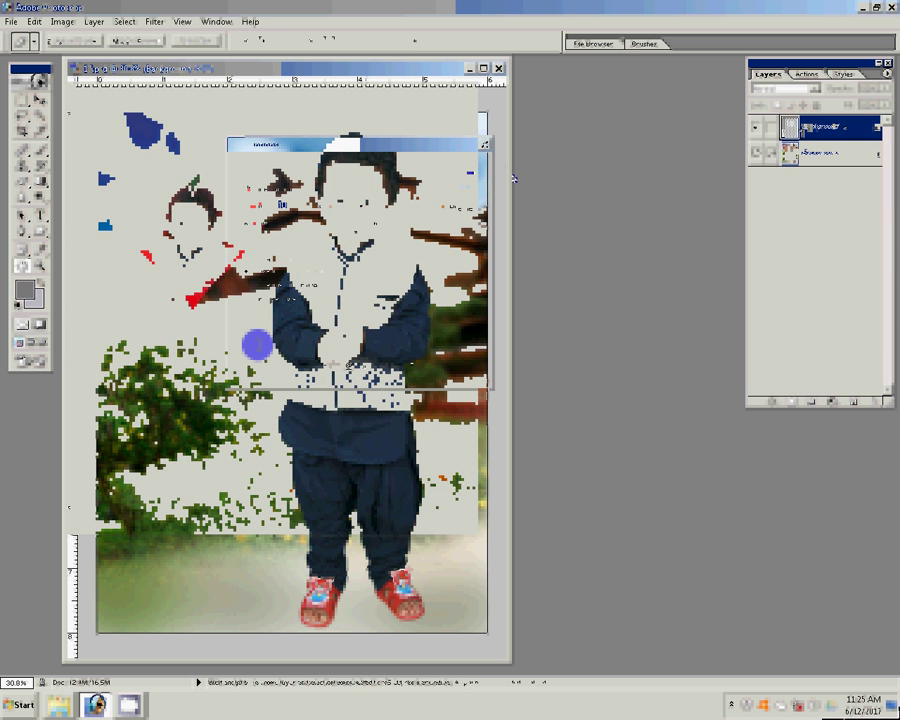
key("e")
key("ctrl+o")
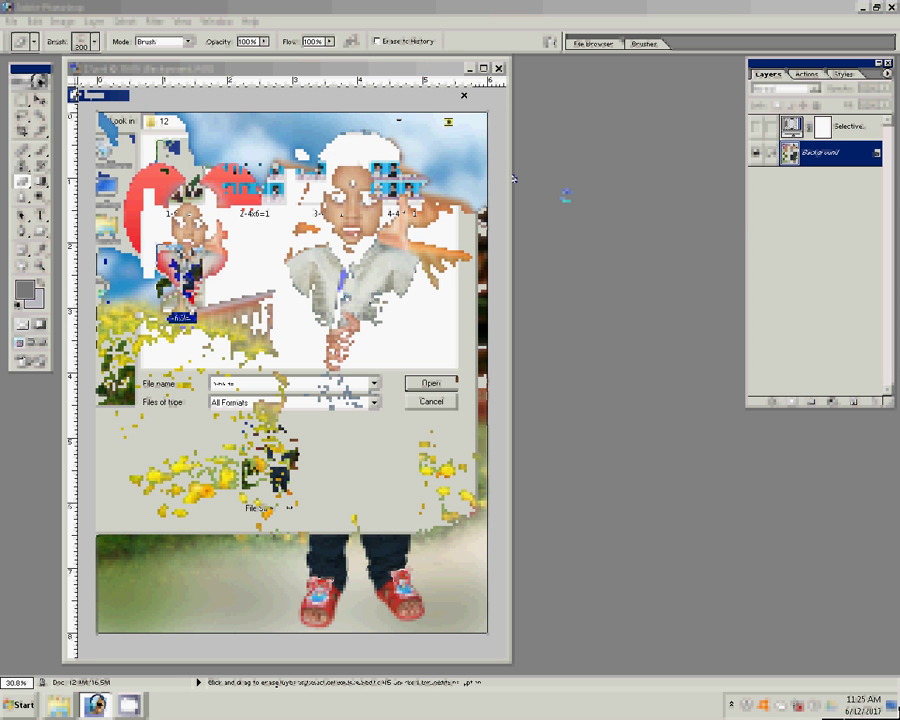
left_click(183, 318)
Step: Open 5-6x8=1 to check it, then close the working heart document
key("Return")
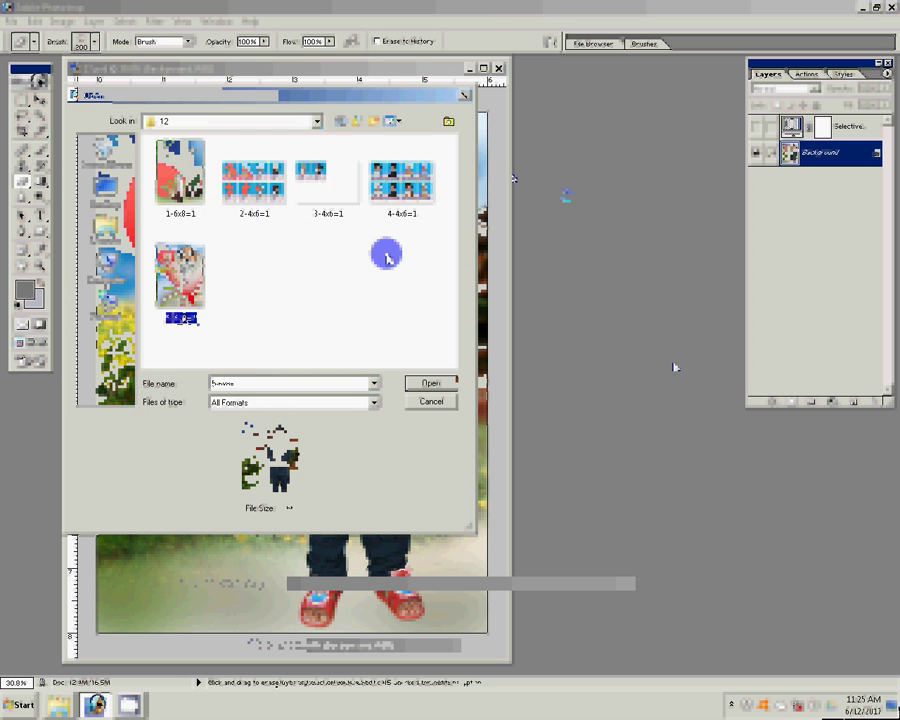
type("L")
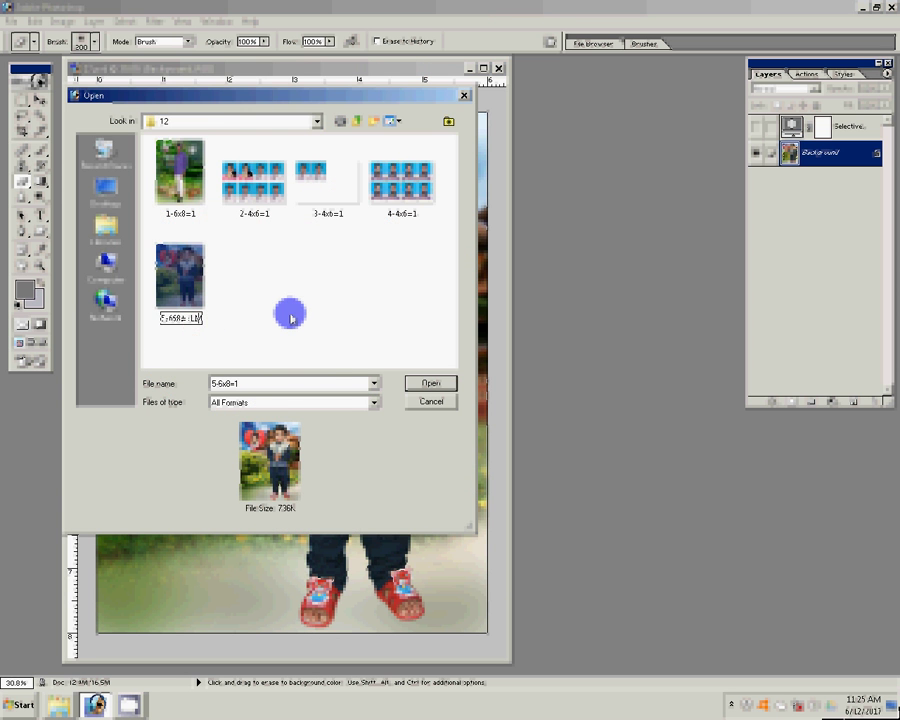
type("MN")
key("Return")
key("Return")
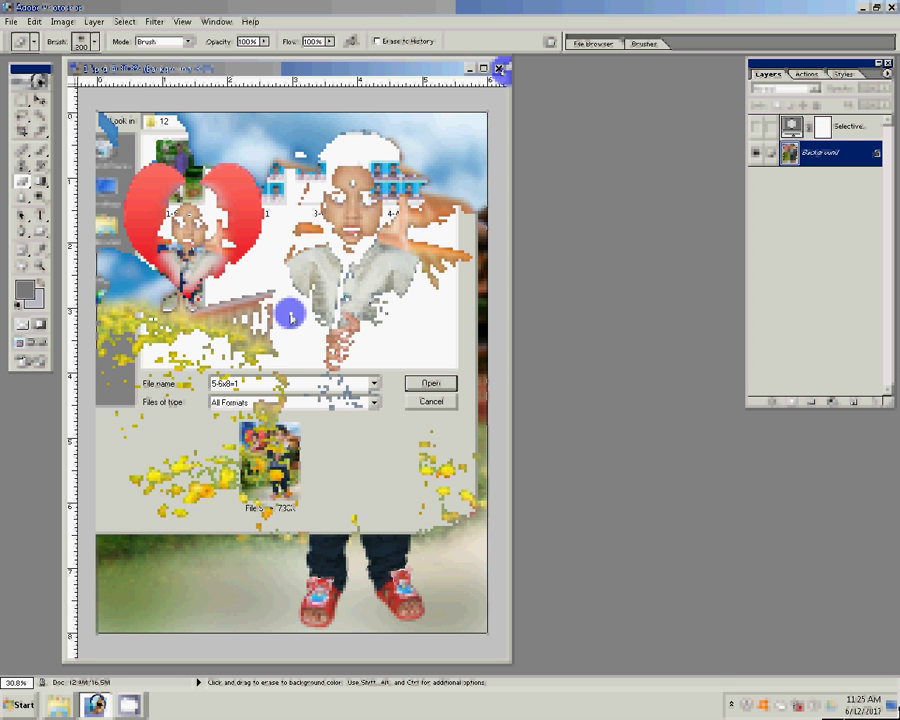
key("ctrl+v")
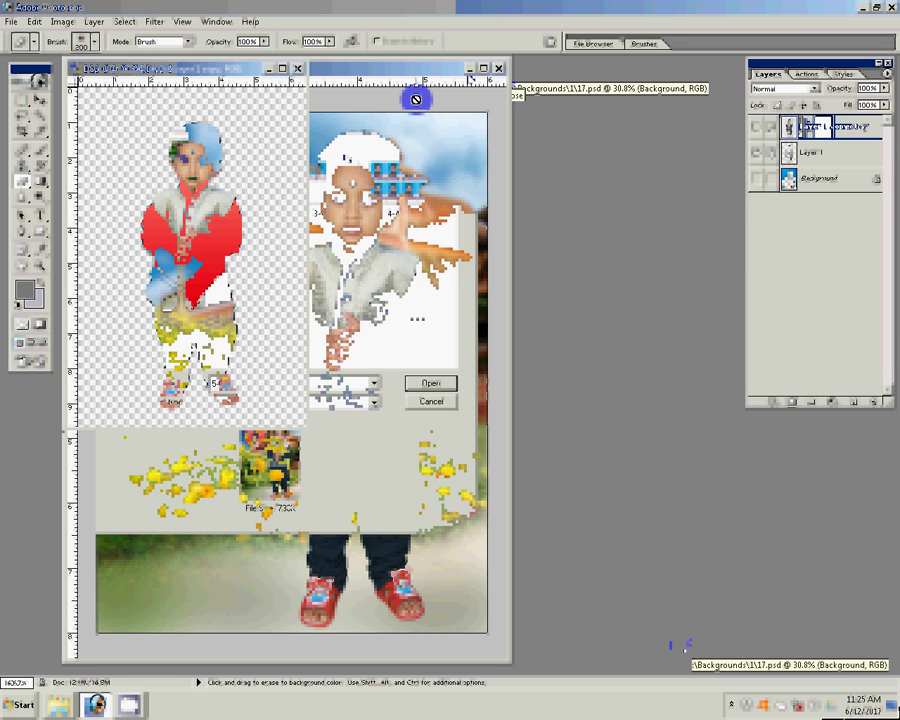
left_click(297, 68)
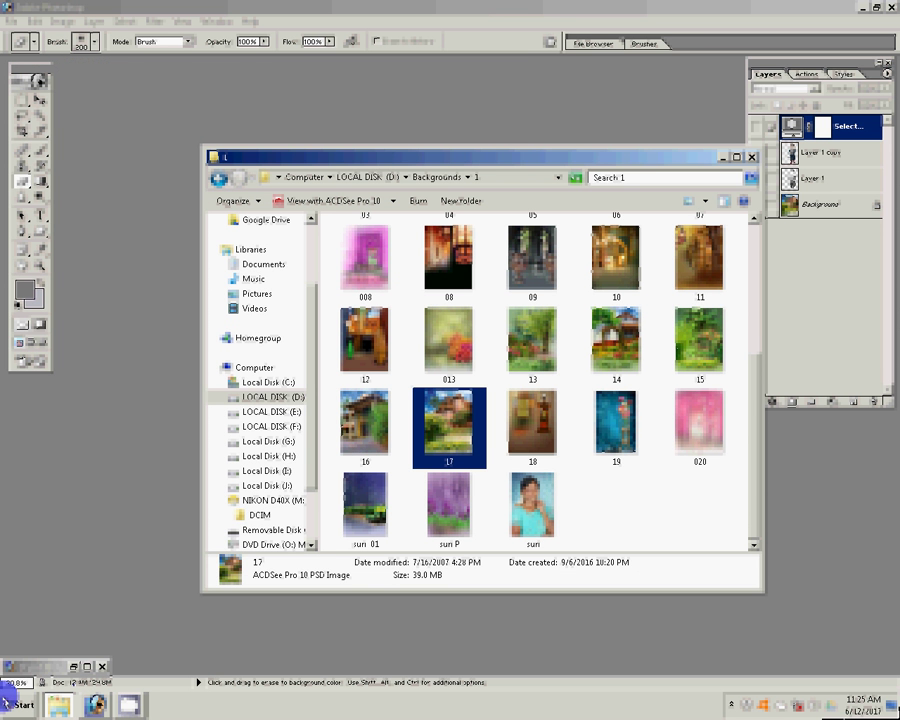
Step: Open photo DSC_0075 from the NIKON D40X drive's 100ND40X folder into Photoshop
left_click(6, 693)
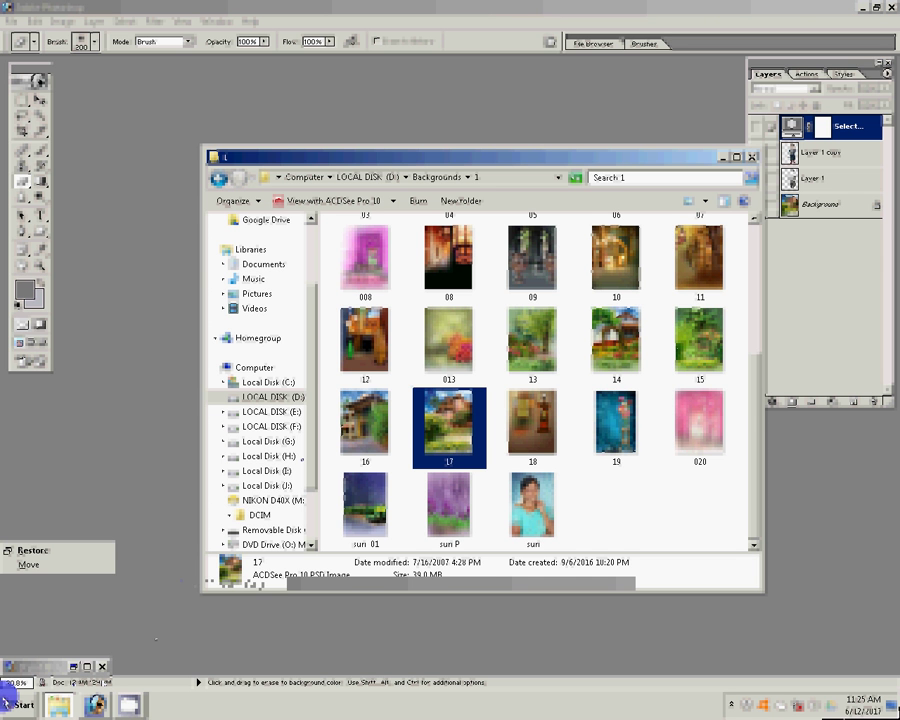
left_click(265, 500)
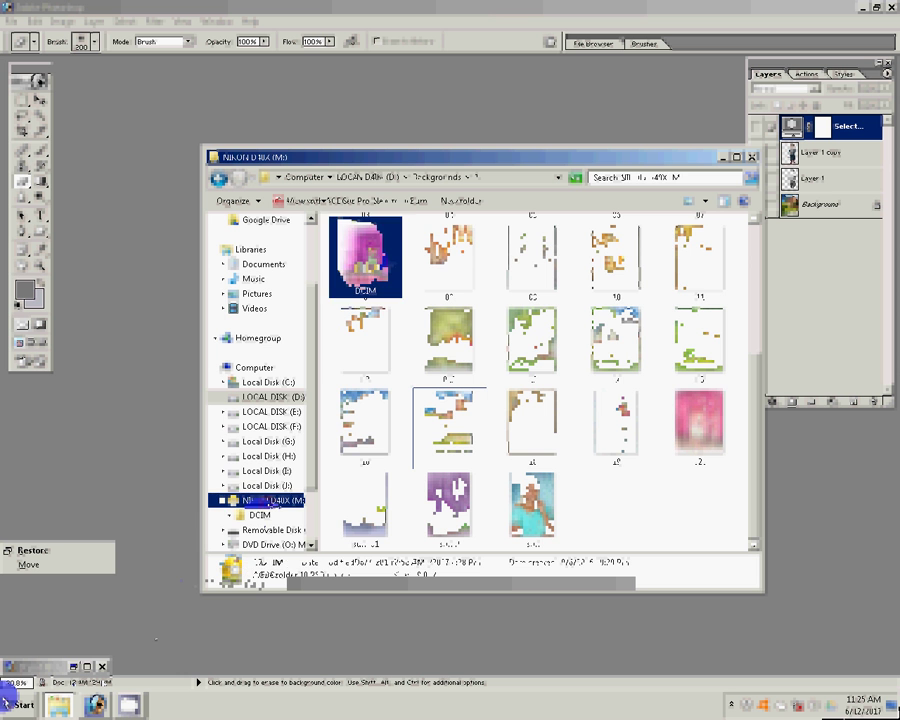
left_click(367, 292)
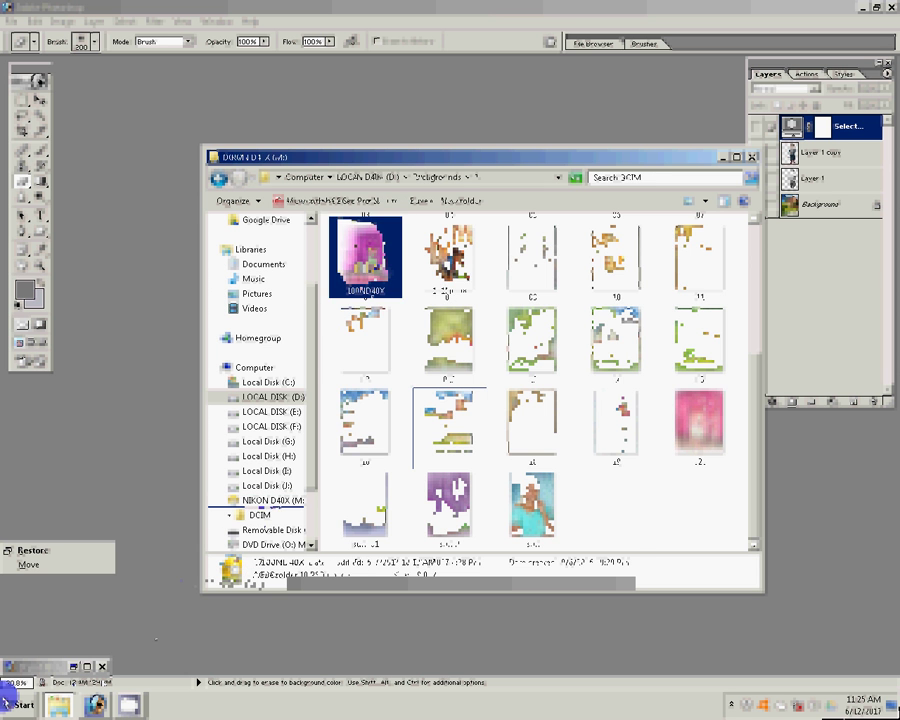
double_click(366, 265)
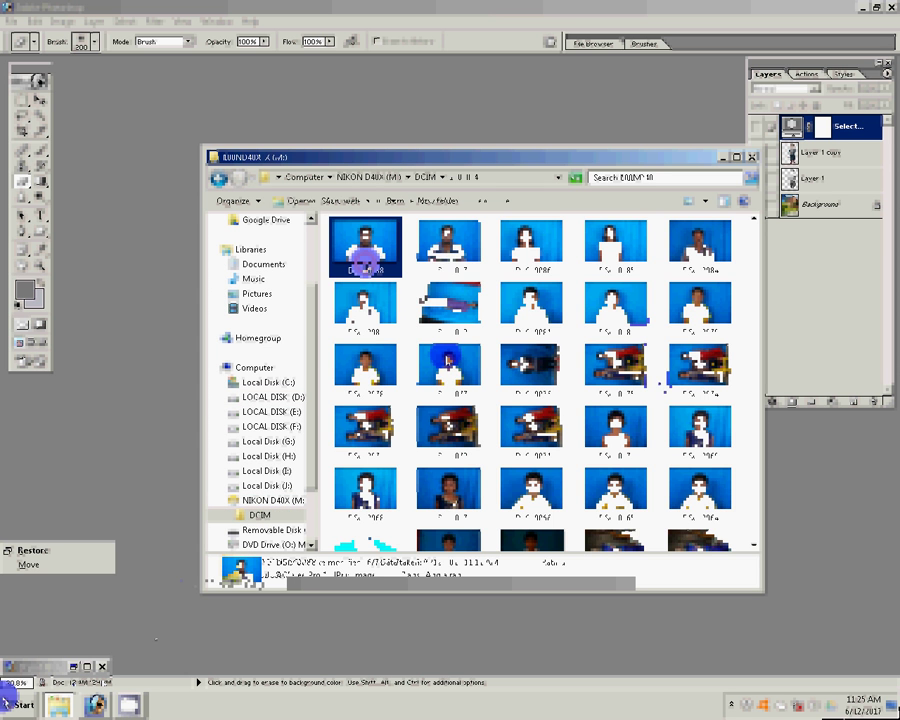
key("Down")
key("Down")
key("Right")
key("Right")
key("Right")
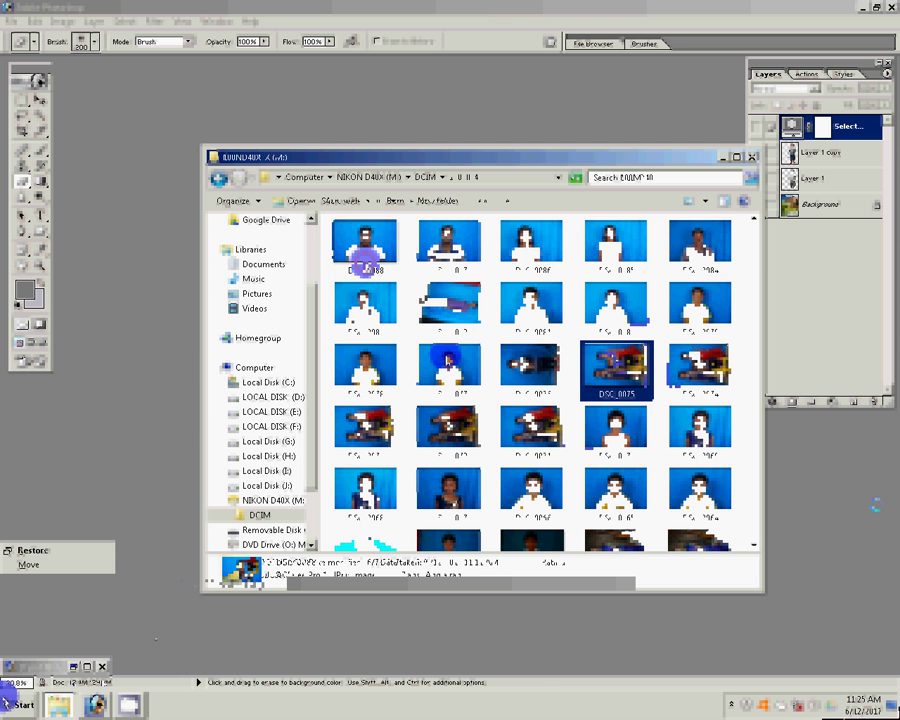
key("Return")
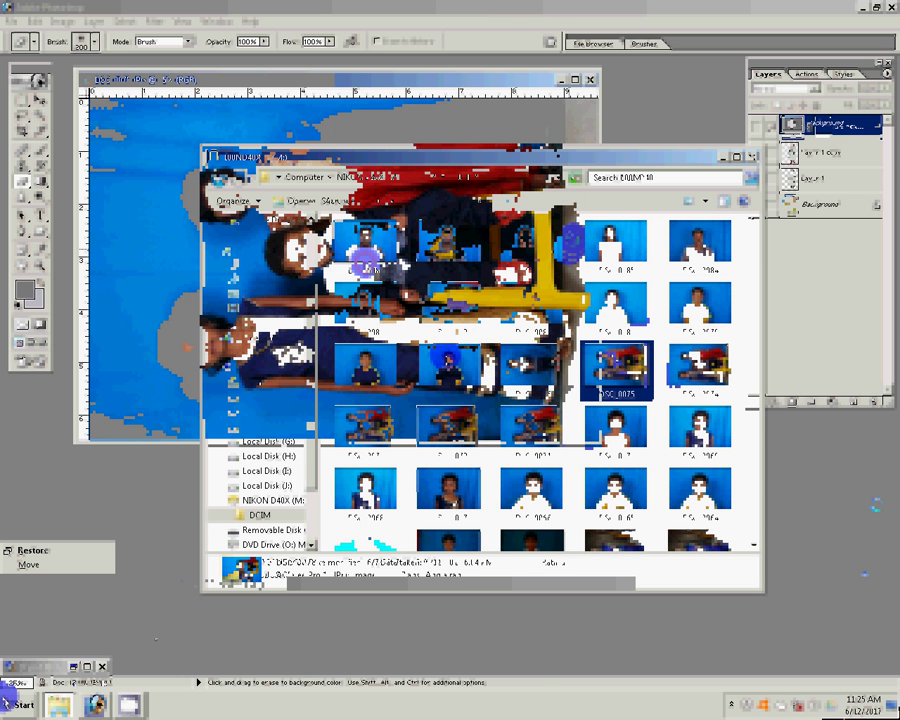
Step: Rotate the canvas 90° CW so the children's photo is upright
left_click(140, 79)
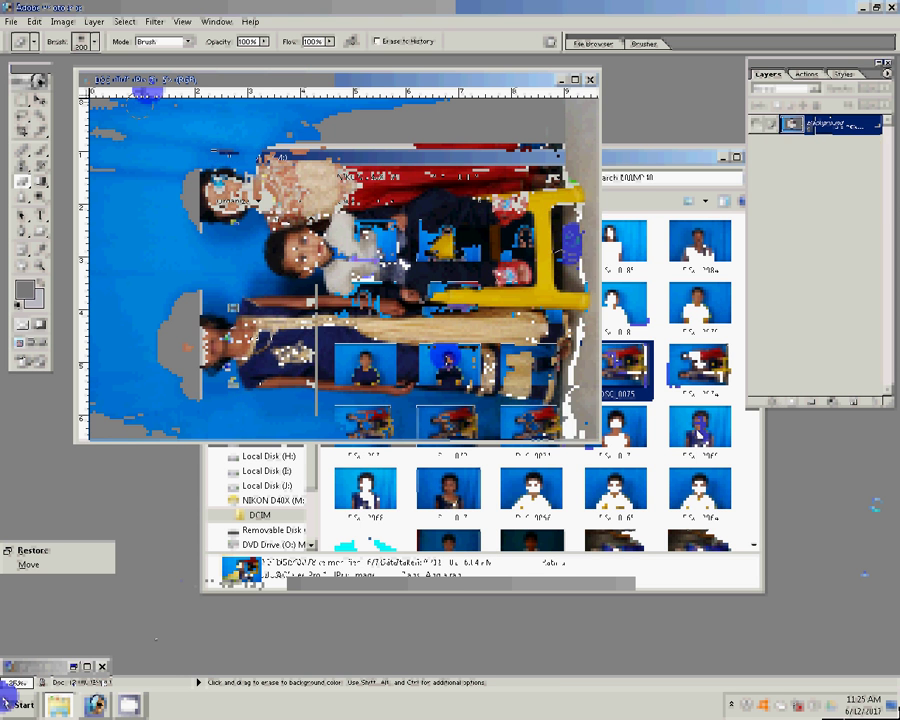
left_click(62, 21)
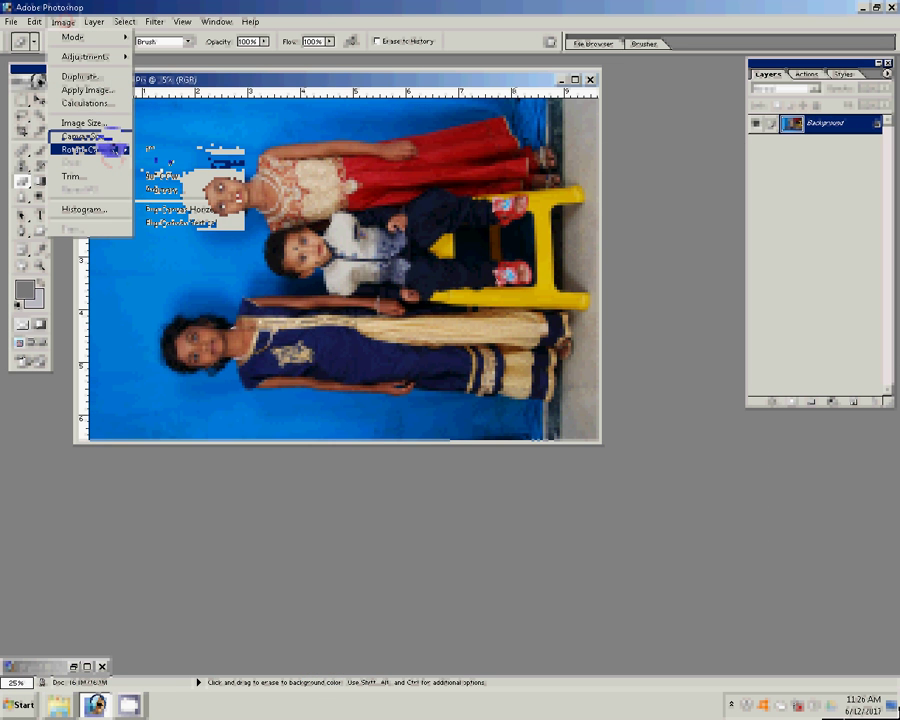
left_click(170, 163)
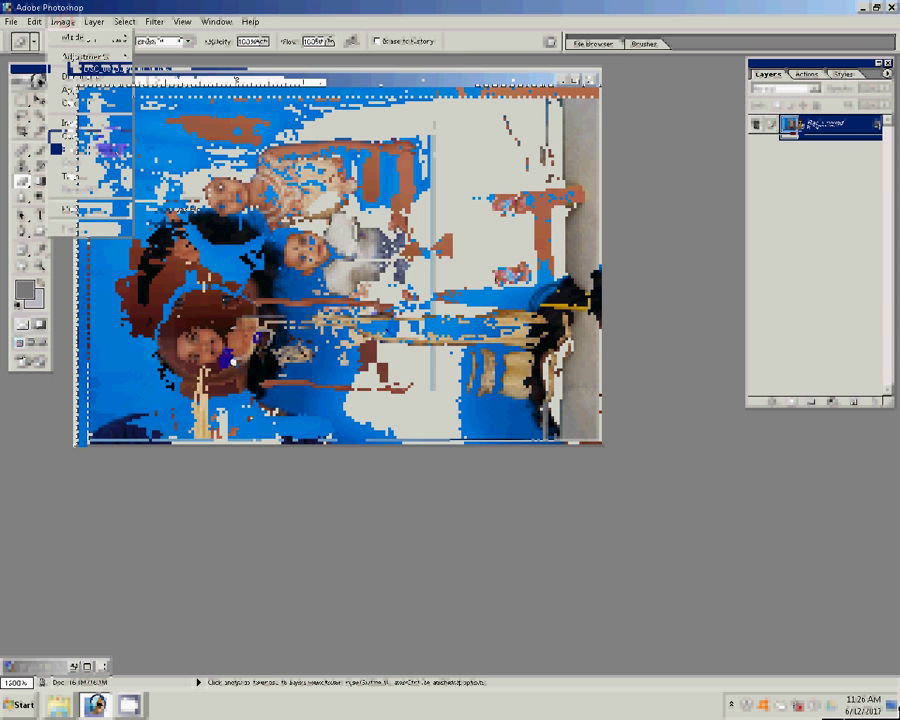
Step: Fit the photo on screen, zoom in on the girl's face, and select the Clone Stamp
key("z")
left_click(355, 40)
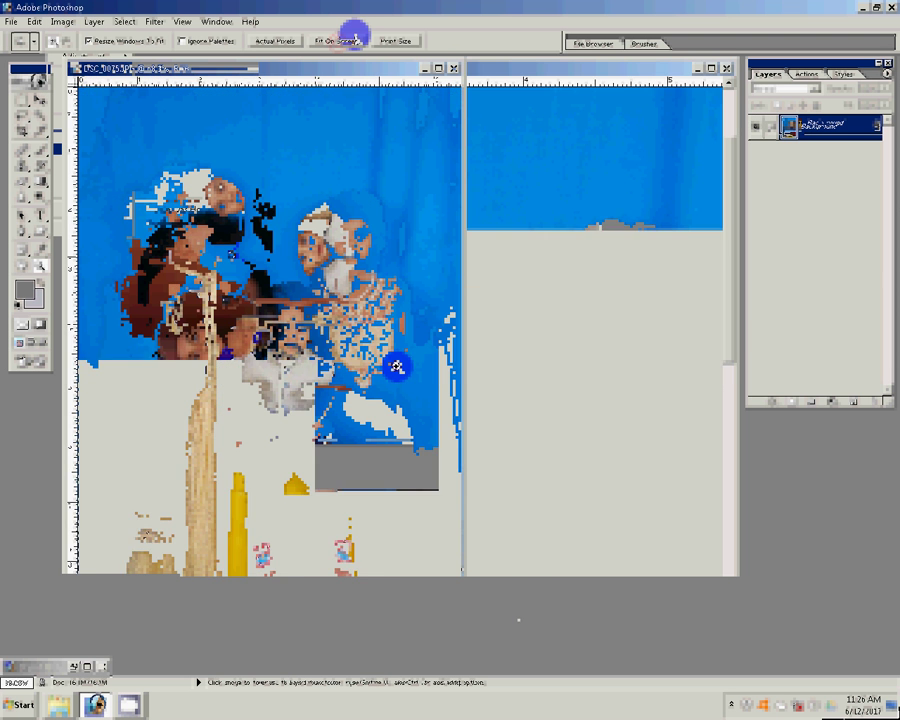
left_click(403, 358)
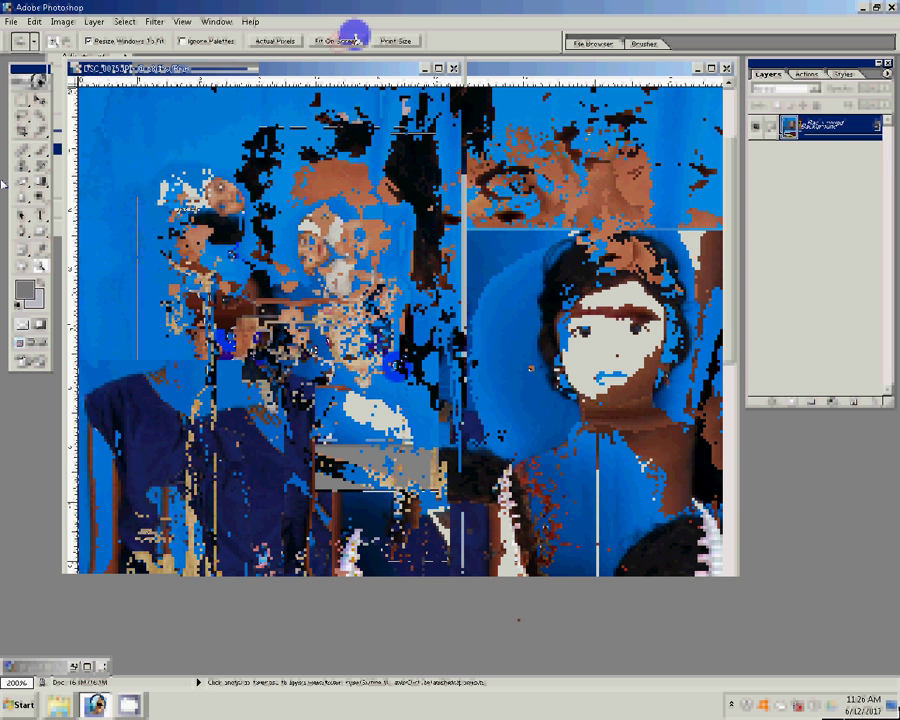
key("s")
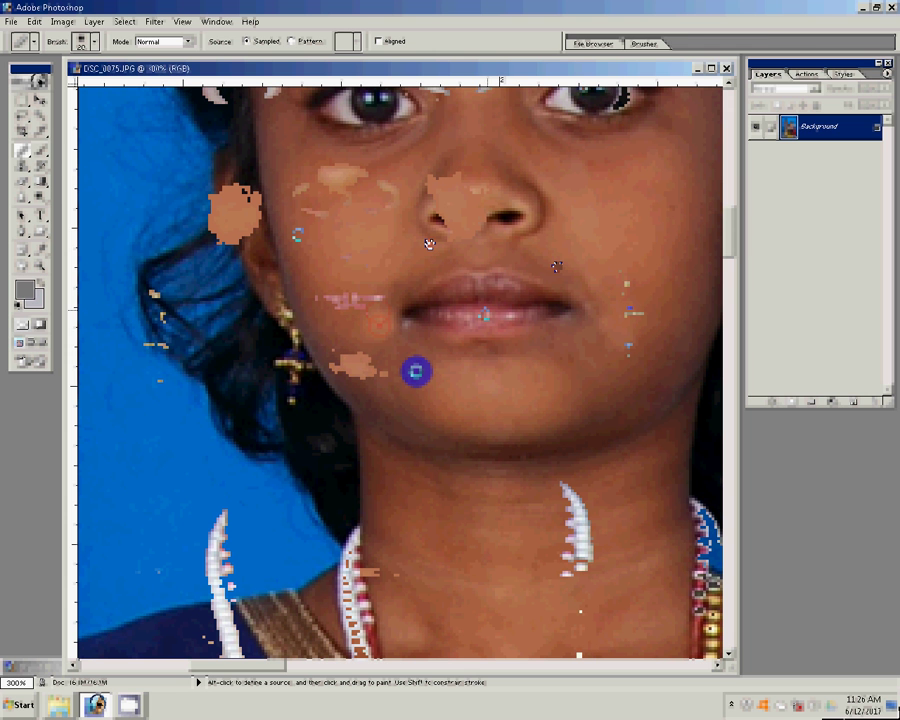
Step: Switch the Layers palette group to the Actions tab
left_click(808, 74)
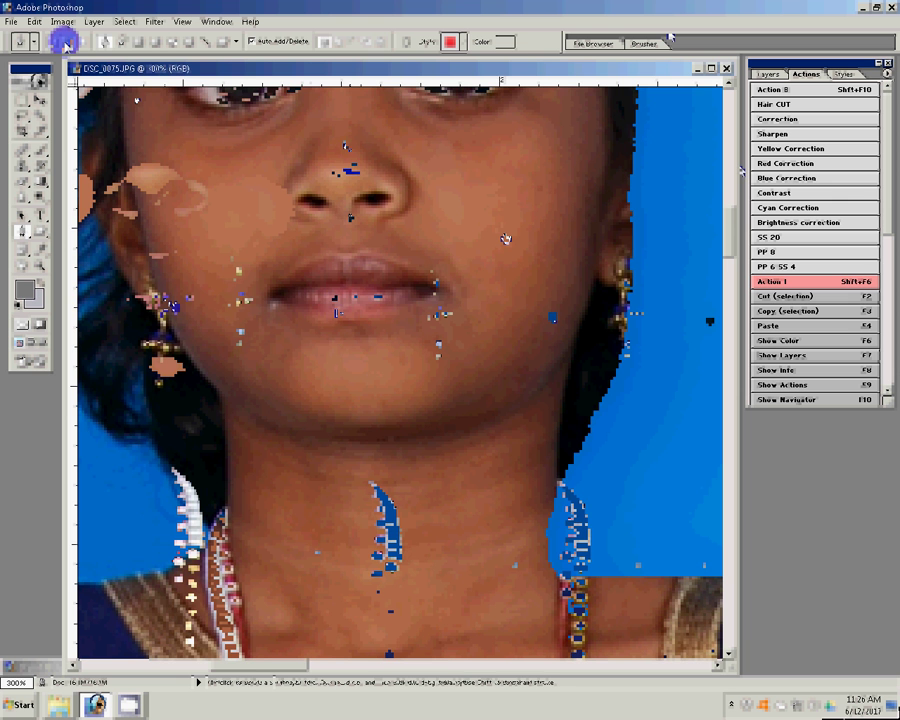
Step: Place Pen anchor points along the girl's shoulder, ear, neck and blouse edge
left_click(411, 190)
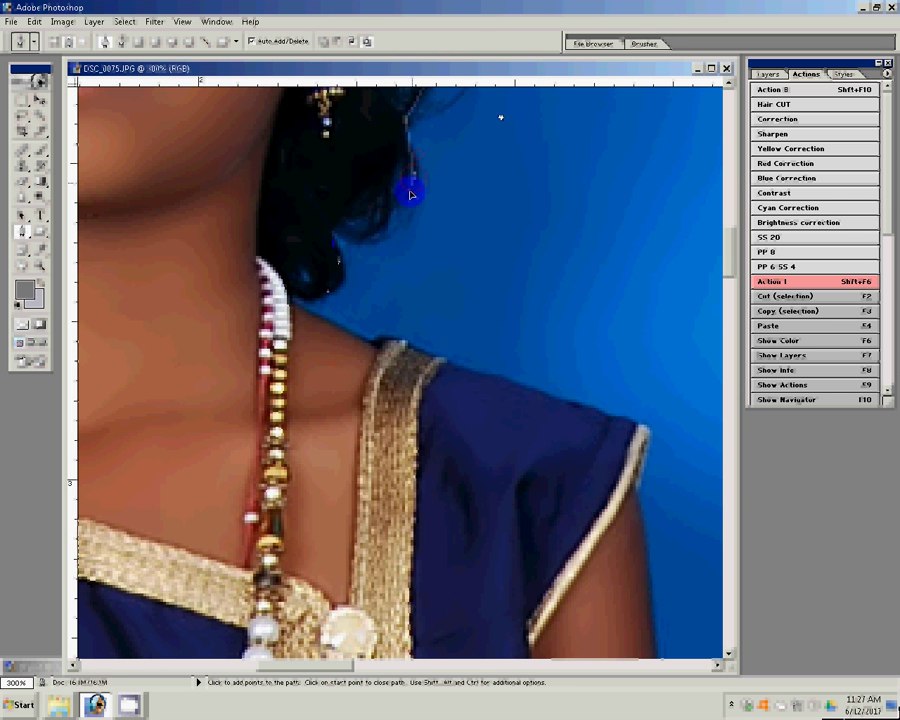
left_click(463, 376)
left_click(555, 400)
left_click(590, 412)
left_click(641, 417)
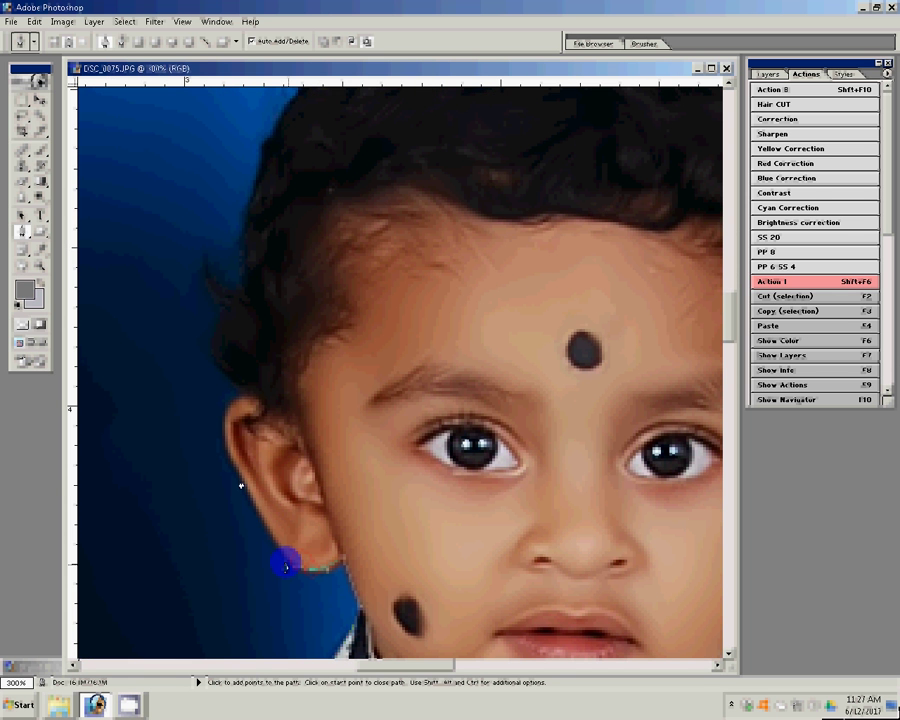
left_click(239, 401)
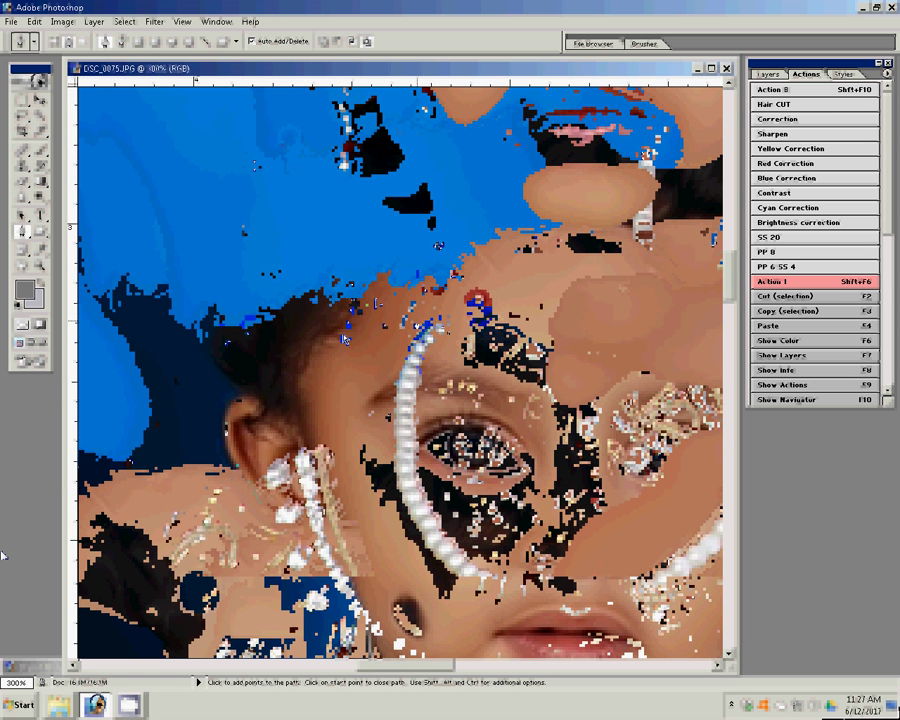
left_click(414, 233)
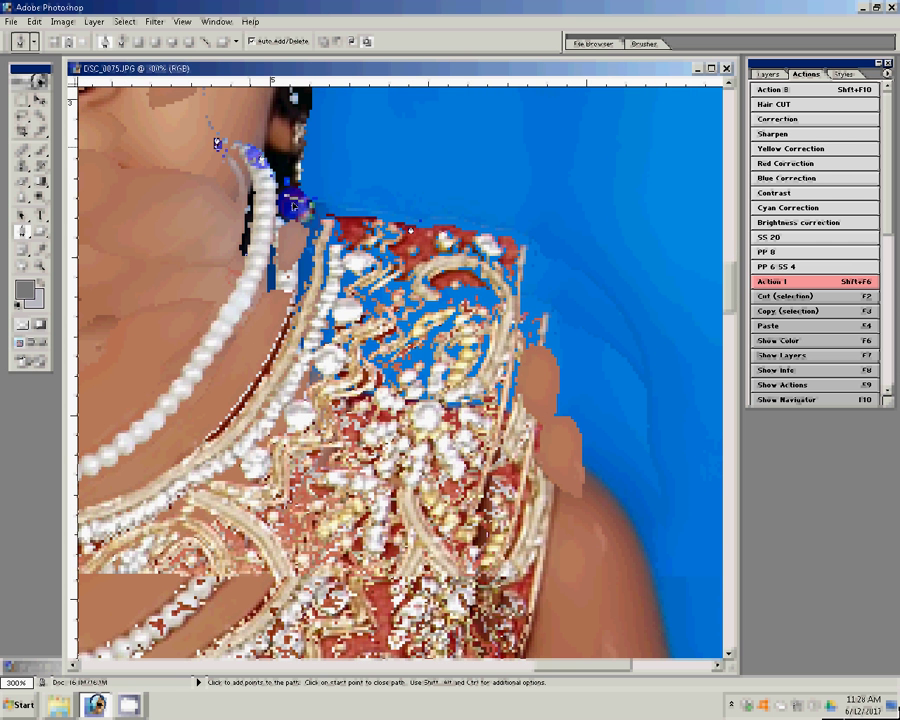
left_click(526, 268)
Step: Pan along the arm and red skirt, adding path points down to the yellow chair leg's base
scroll(634, 546, "right", 2)
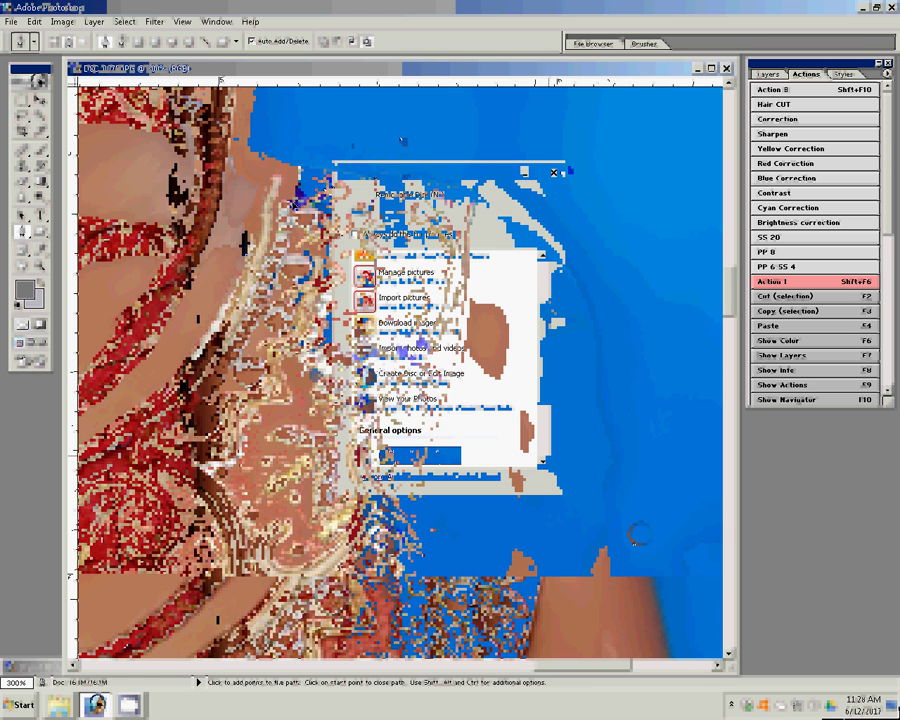
left_click(357, 271)
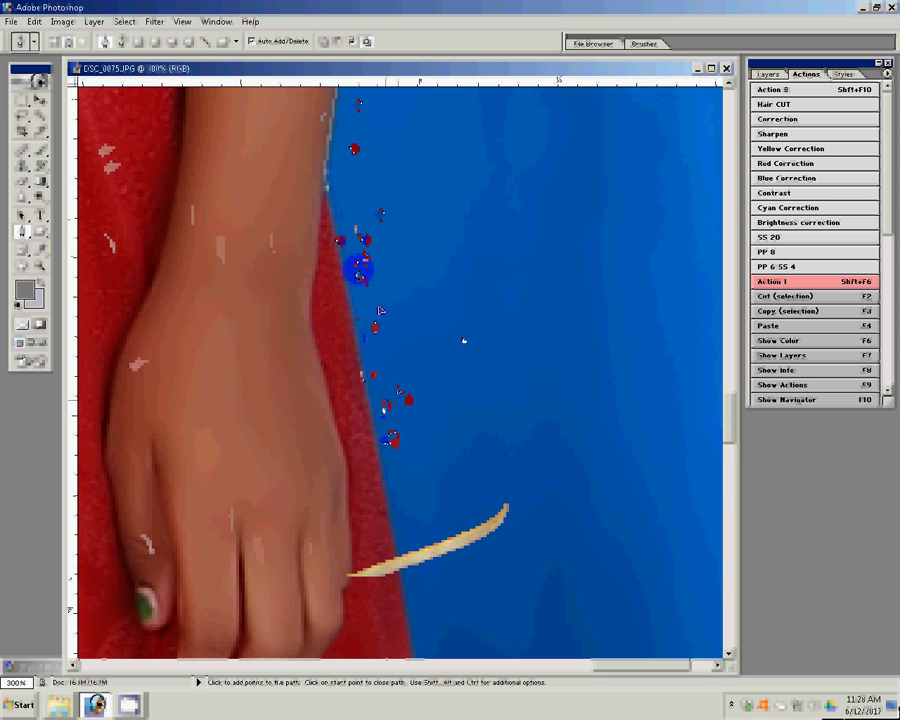
scroll(479, 399, "down", 5)
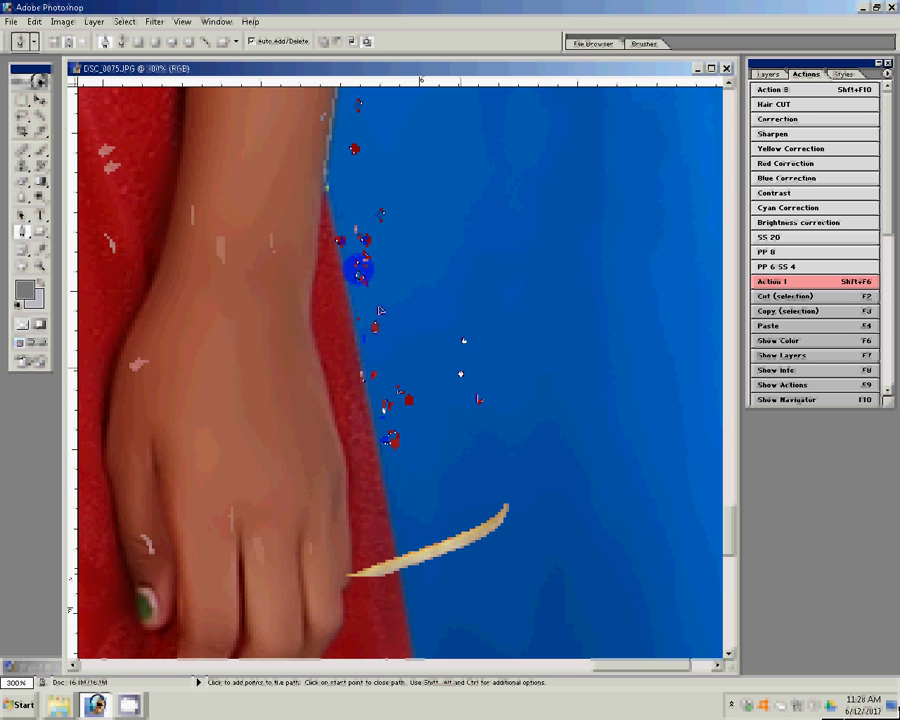
left_click_drag(358, 268, 458, 366)
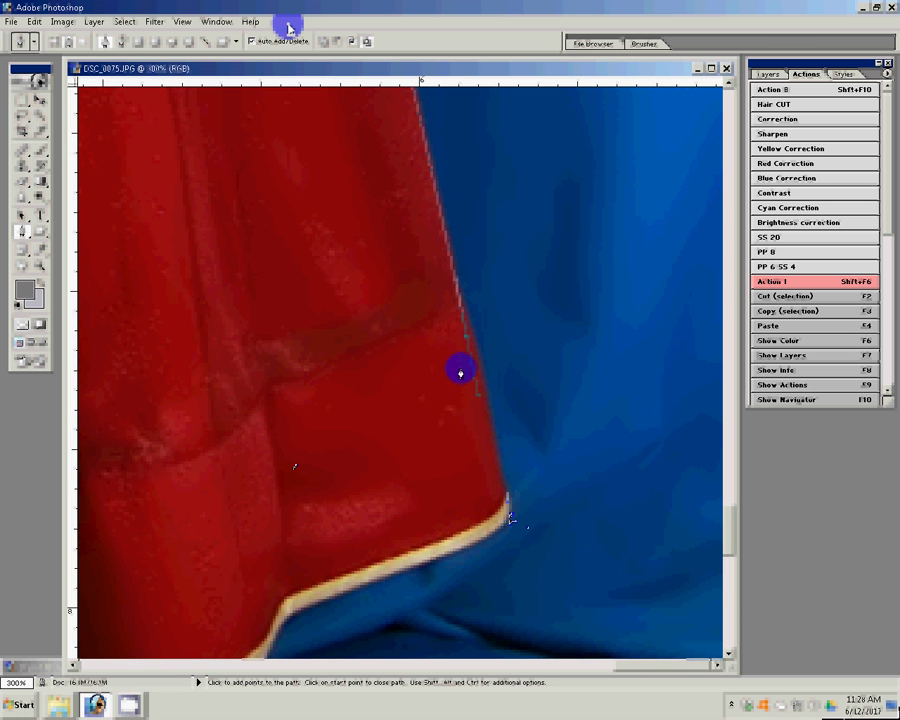
mouse_move(294, 464)
left_mouse_down()
mouse_move(530, 452)
mouse_move(610, 224)
left_mouse_up()
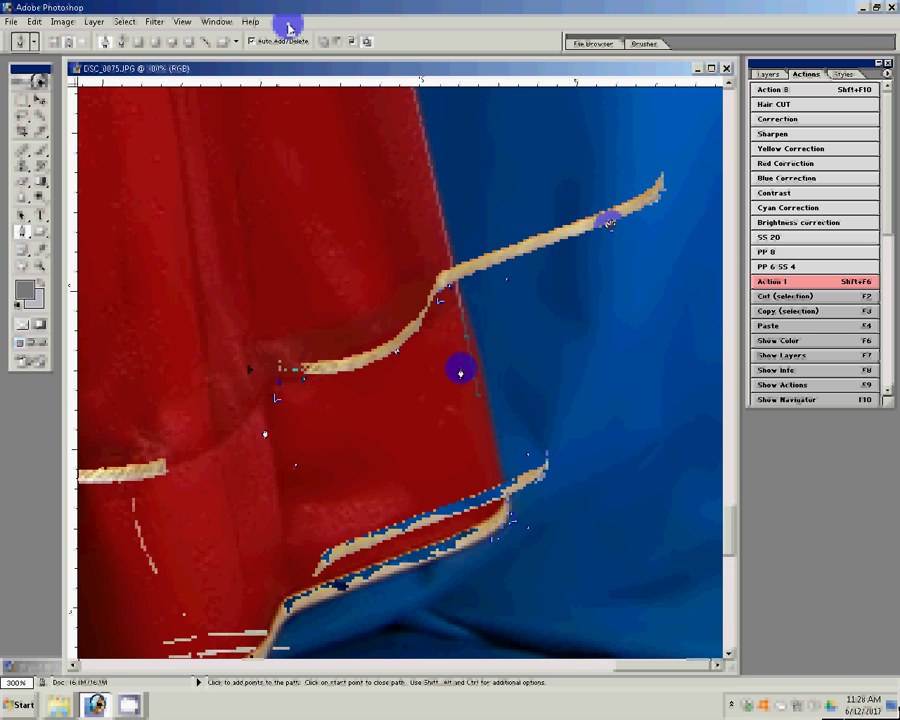
mouse_move(185, 305)
left_mouse_down()
mouse_move(288, 240)
mouse_move(259, 220)
left_mouse_up()
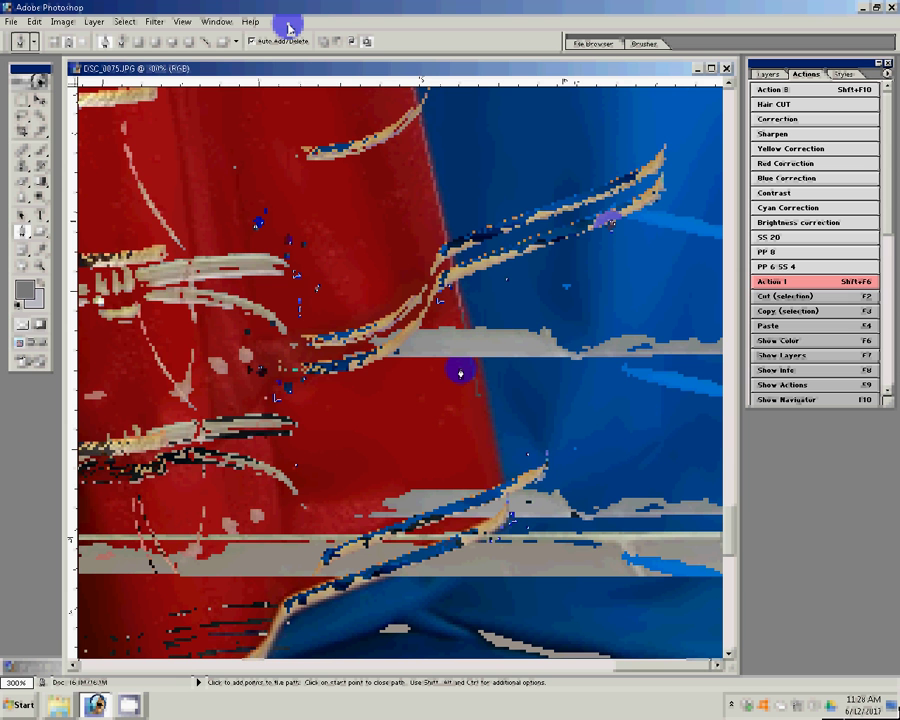
left_click_drag(460, 373, 302, 377)
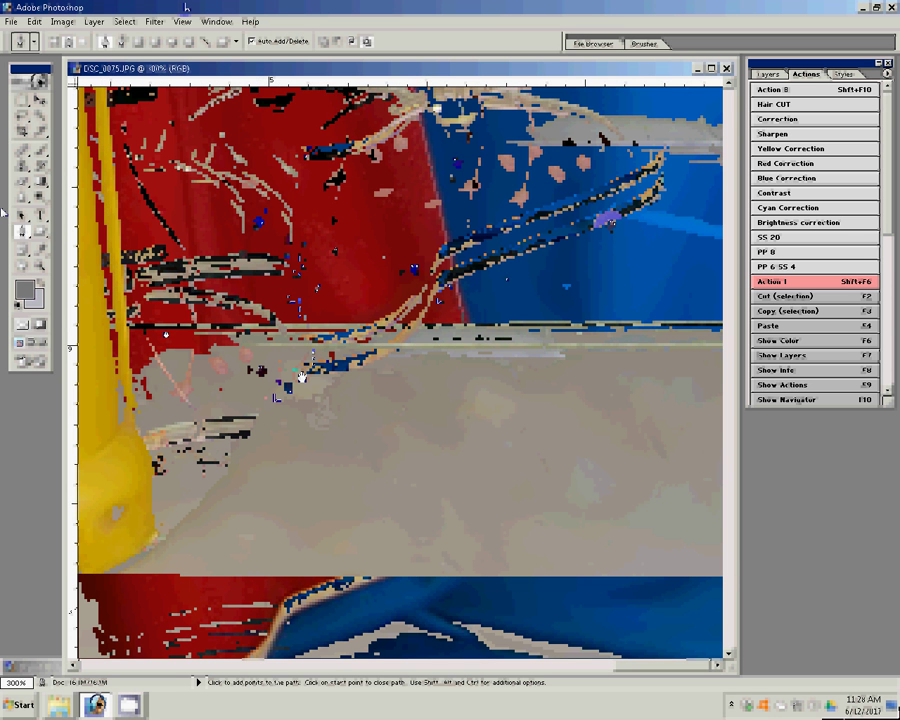
left_click(339, 322)
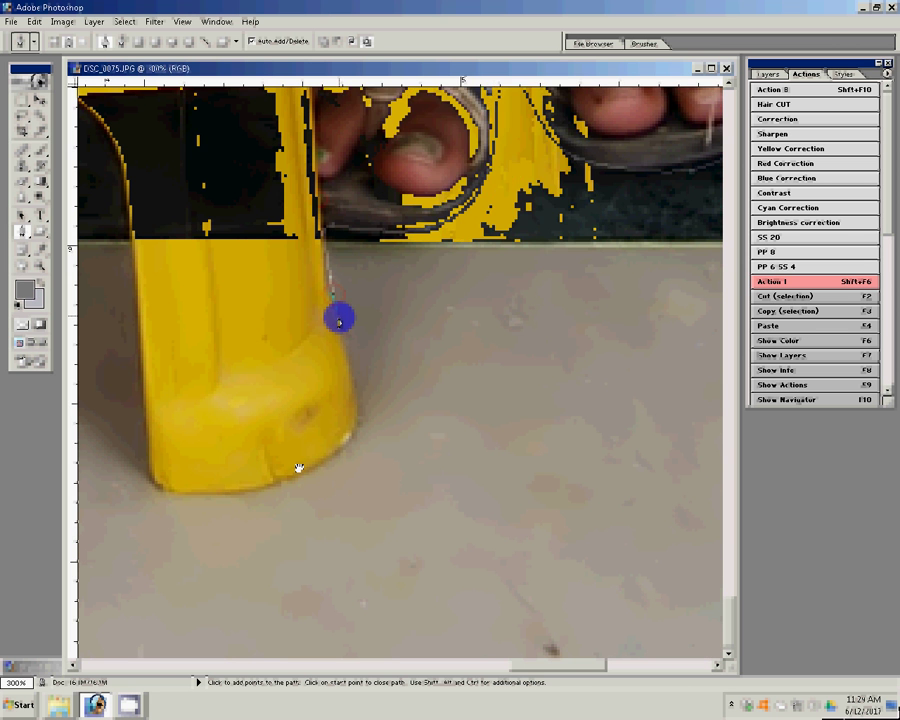
left_click(385, 560)
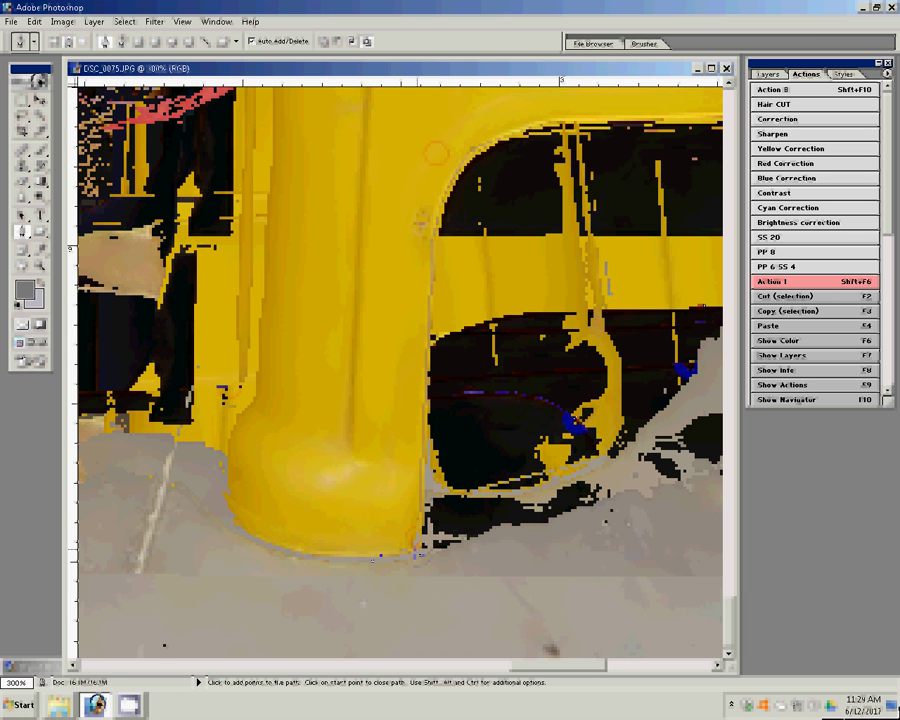
left_click(296, 551)
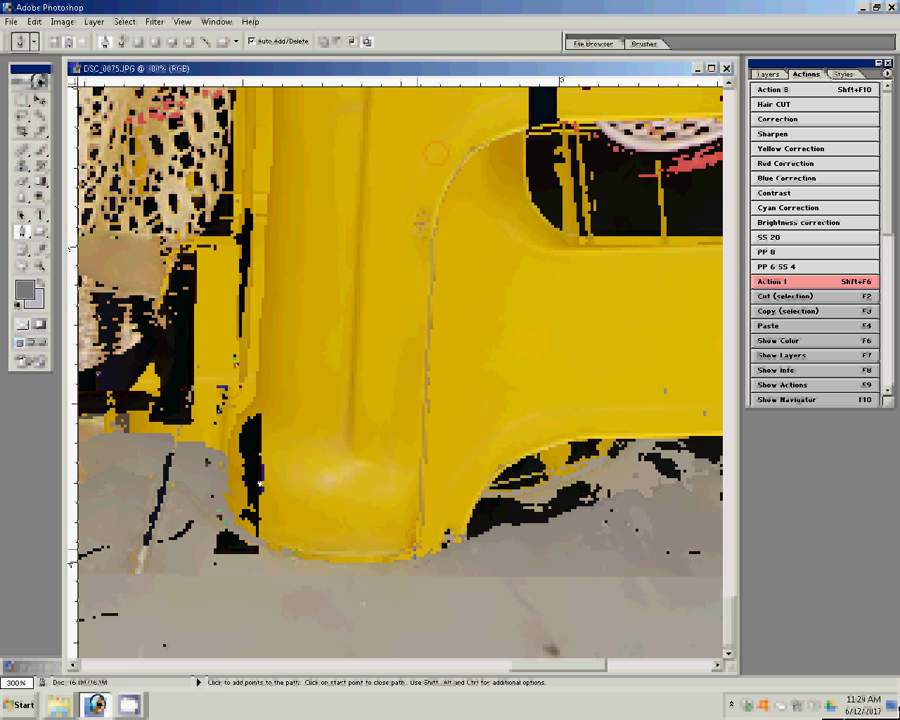
Step: Continue the path along the chair leg, dress hem and chair's lower edge
scroll(259, 484, "up", 5)
left_click_drag(241, 496, 221, 543)
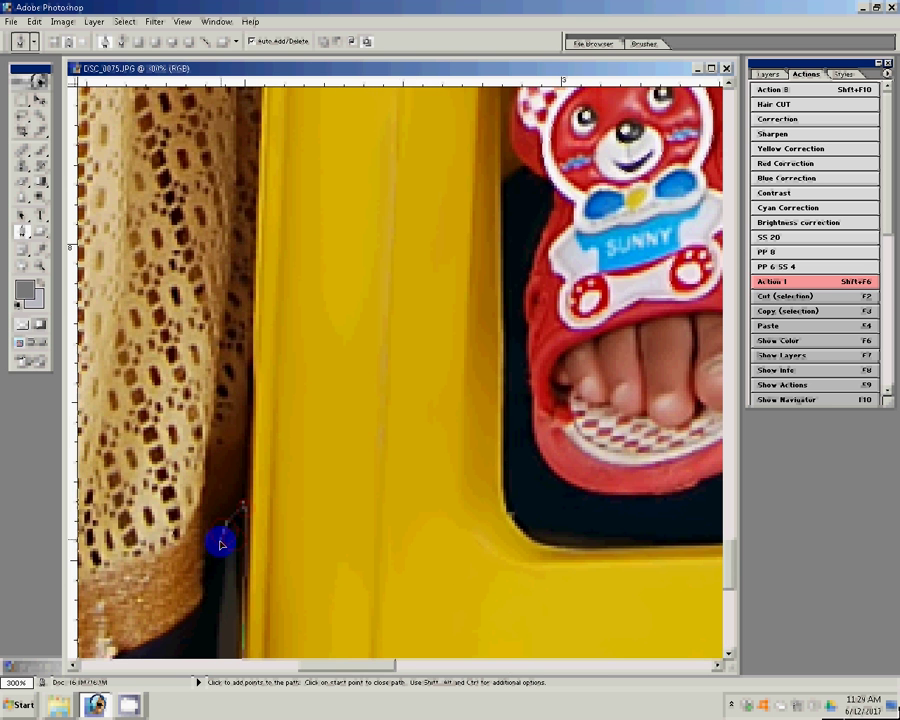
left_click(306, 238)
left_click(293, 465)
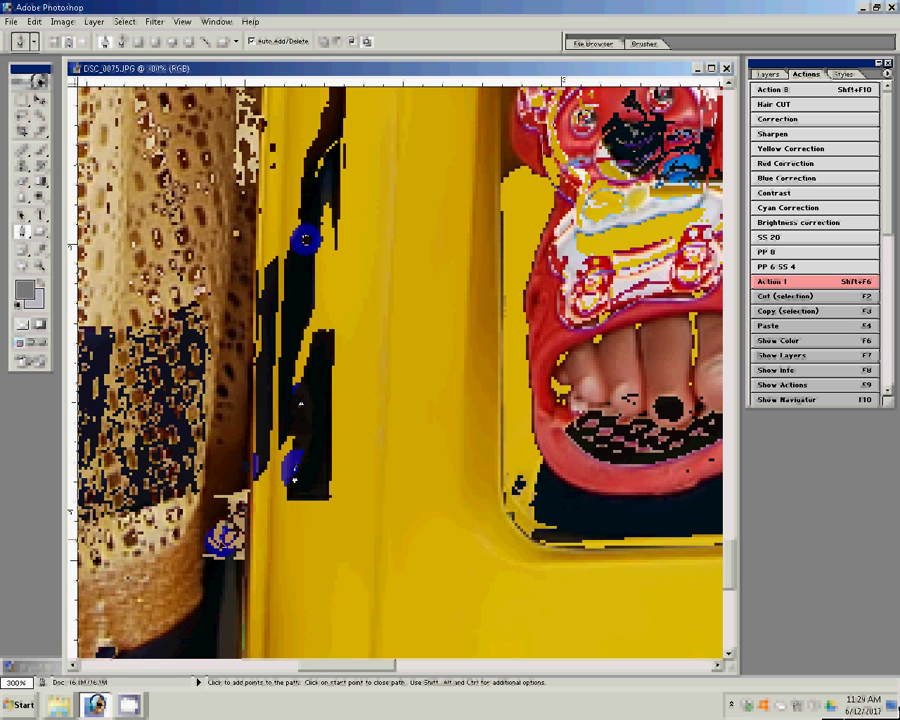
left_click(268, 548)
left_click(430, 487)
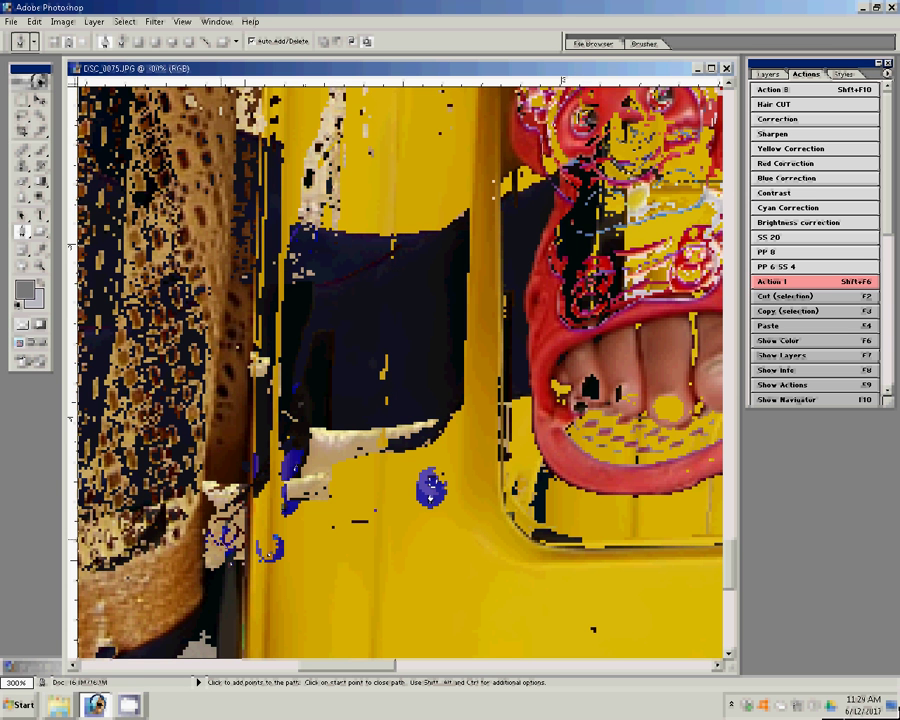
left_click(394, 484)
left_click(332, 510)
left_click(289, 510)
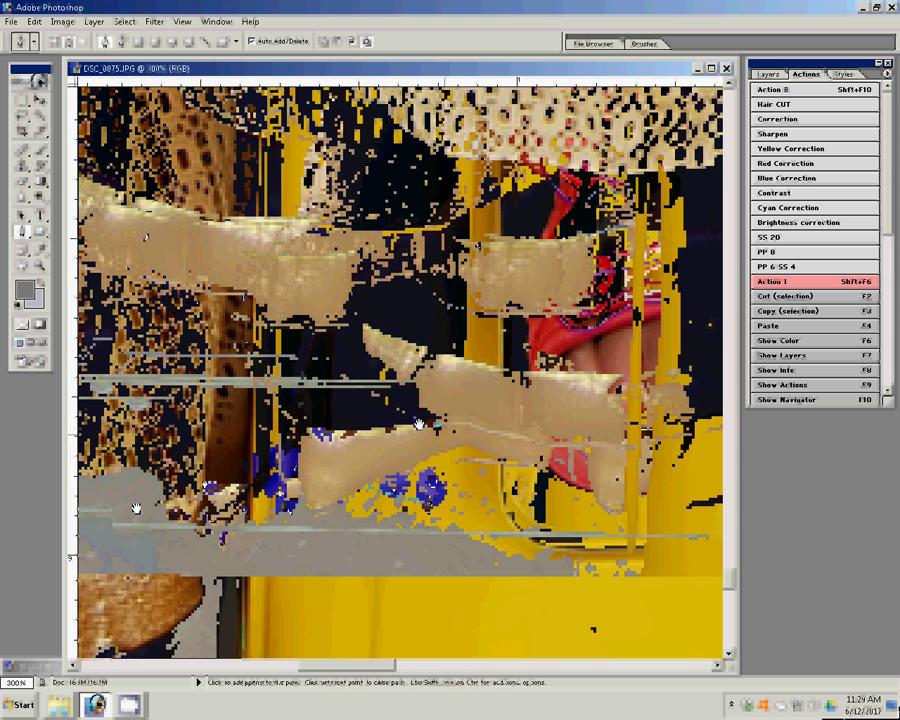
Step: Extend the path along the girl's hair edge against the blue backdrop
left_click_drag(136, 508, 367, 425)
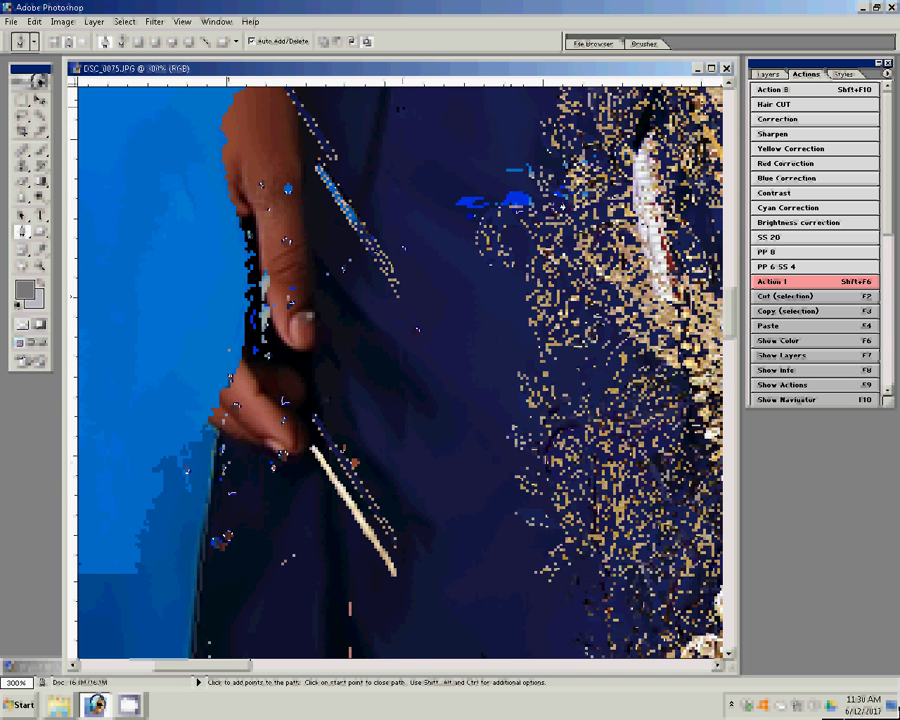
left_click(388, 468)
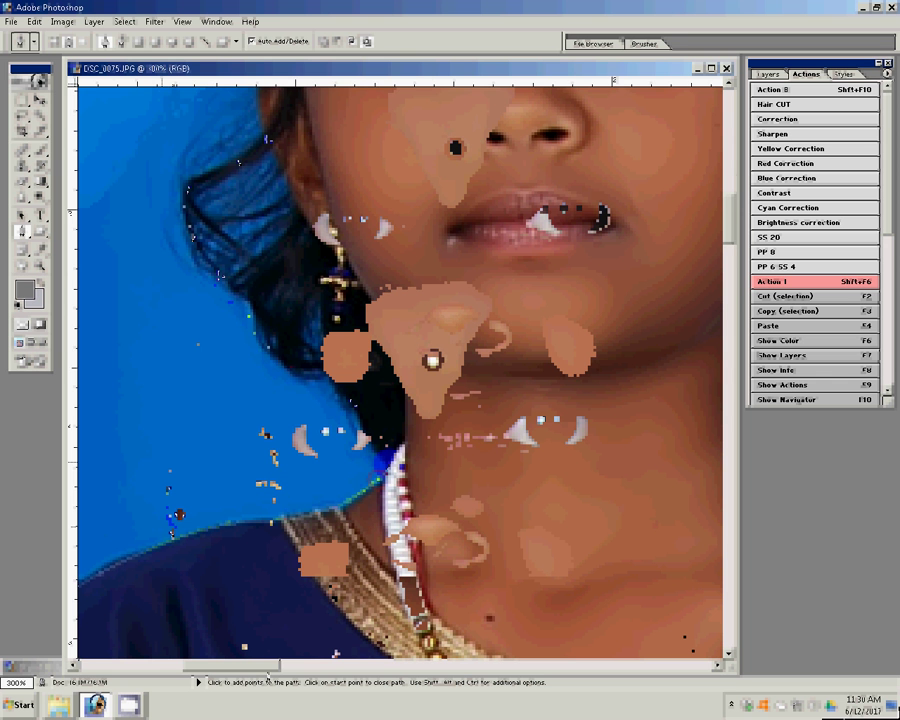
left_click(103, 128)
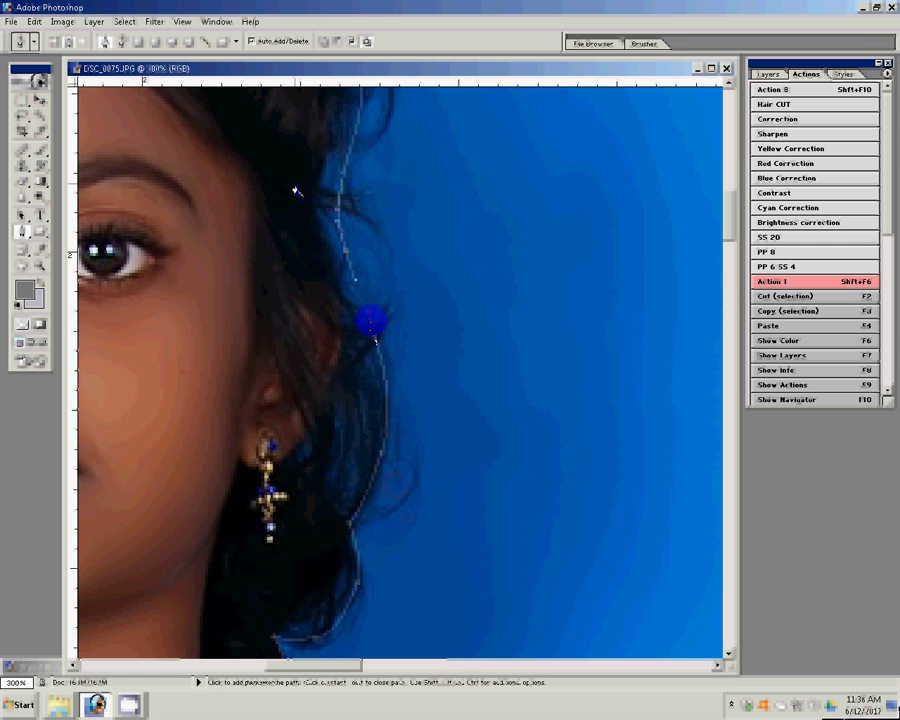
Step: Make a selection from the path, copy the children to a new layer, and hide Background
right_click(296, 190)
left_click(332, 244)
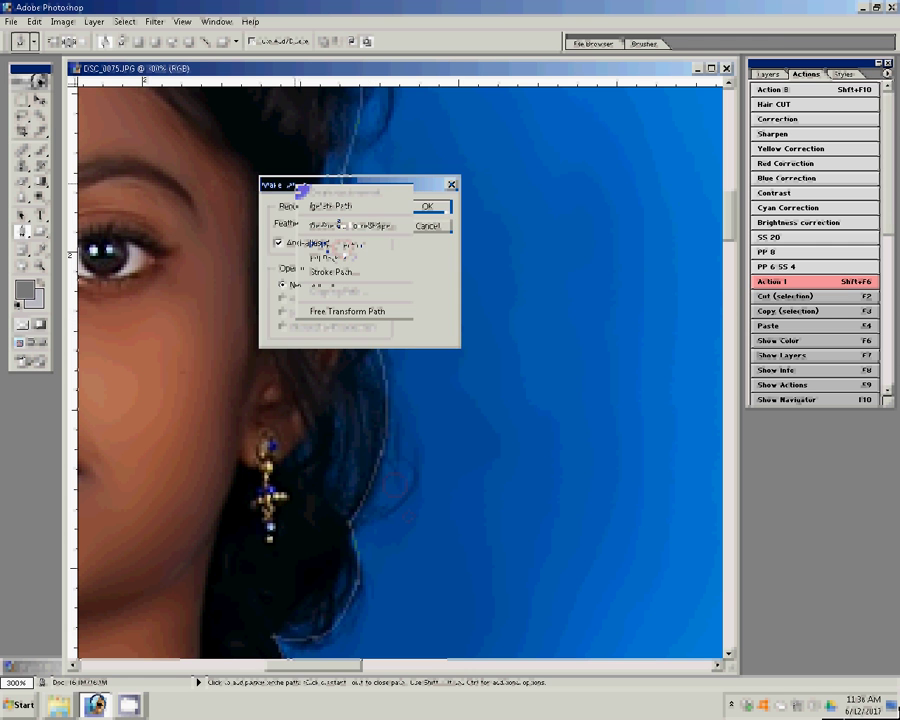
left_click(427, 206)
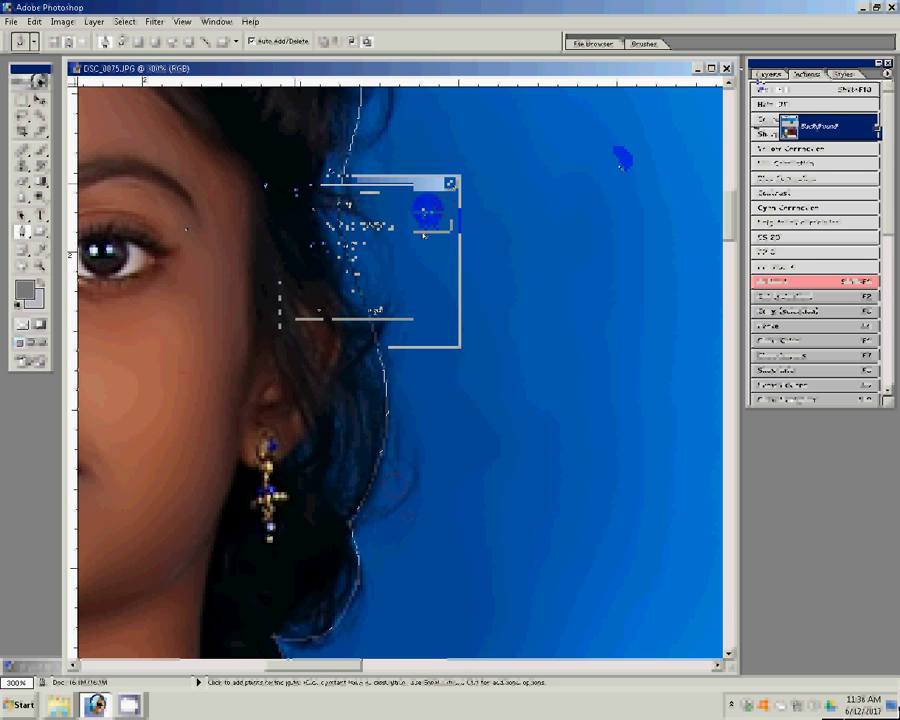
key("ctrl+j")
left_click(752, 163)
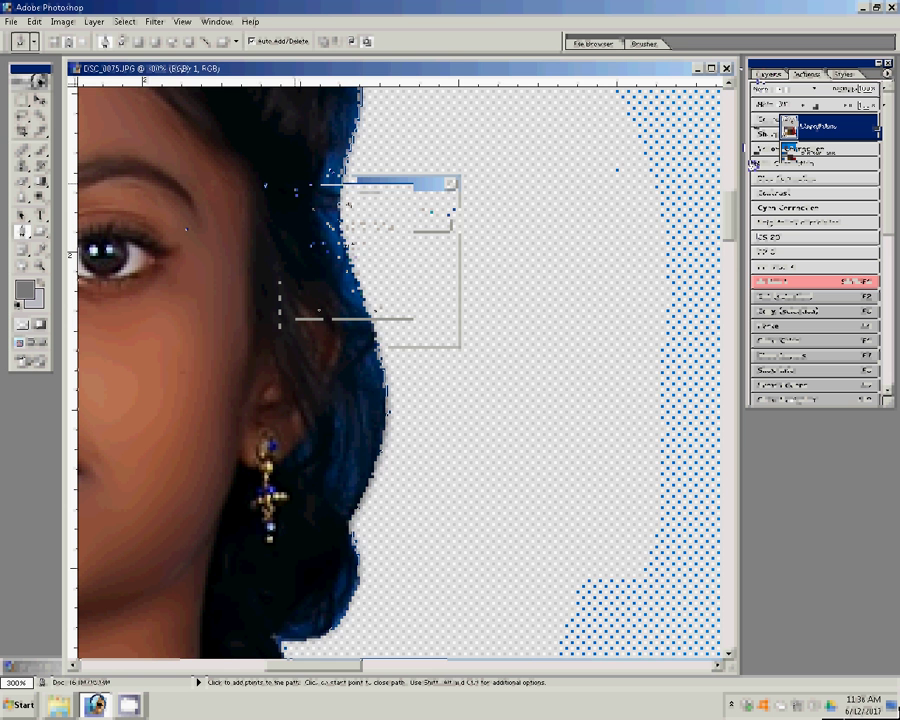
Step: Fit the image on screen, then zoom to 100%
key("z")
left_click(350, 44)
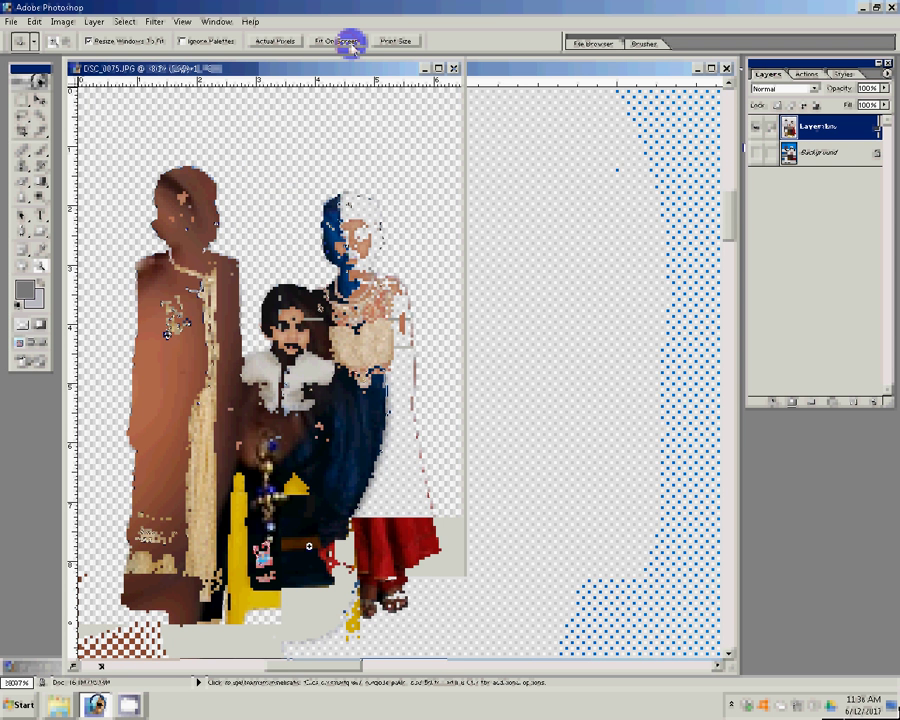
key("ctrl+alt+0")
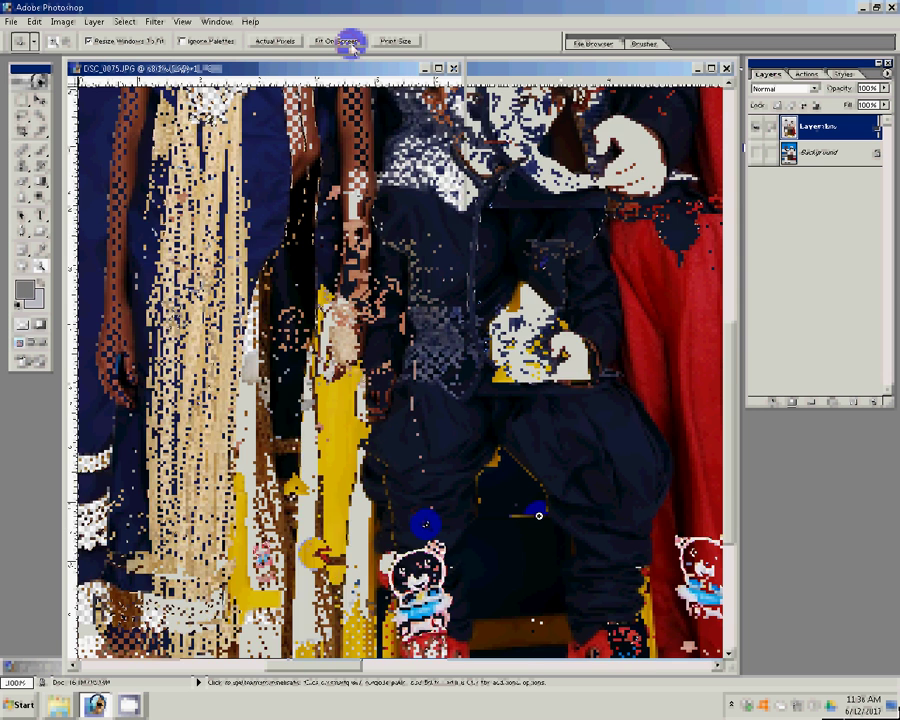
Step: Delete the leftover backdrop gap beside the sandals through a Pen-traced selection, then fit the image on screen
key("ctrl+plus")
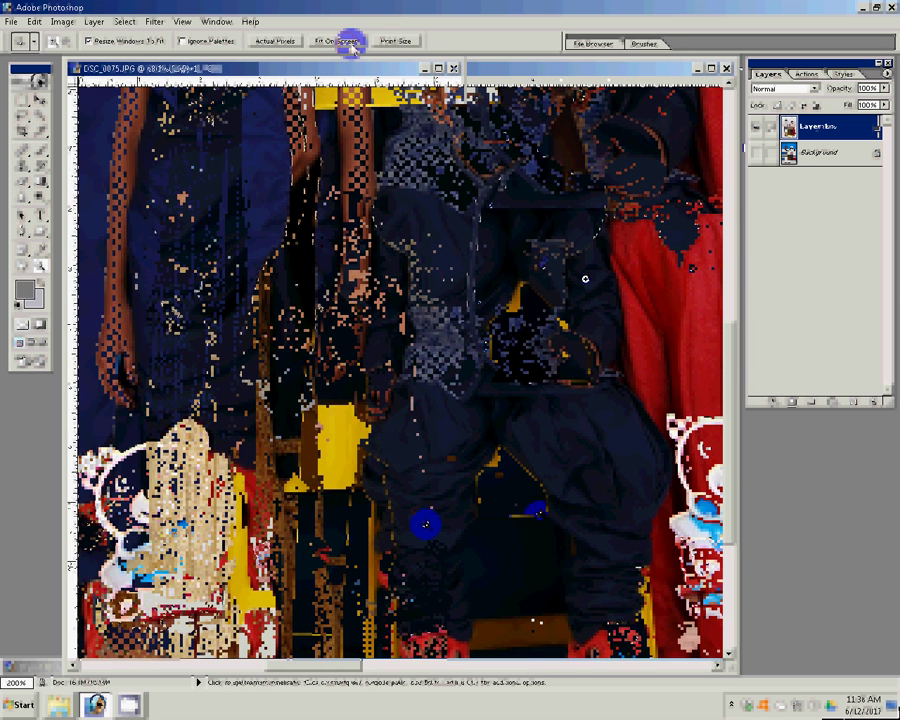
key("p")
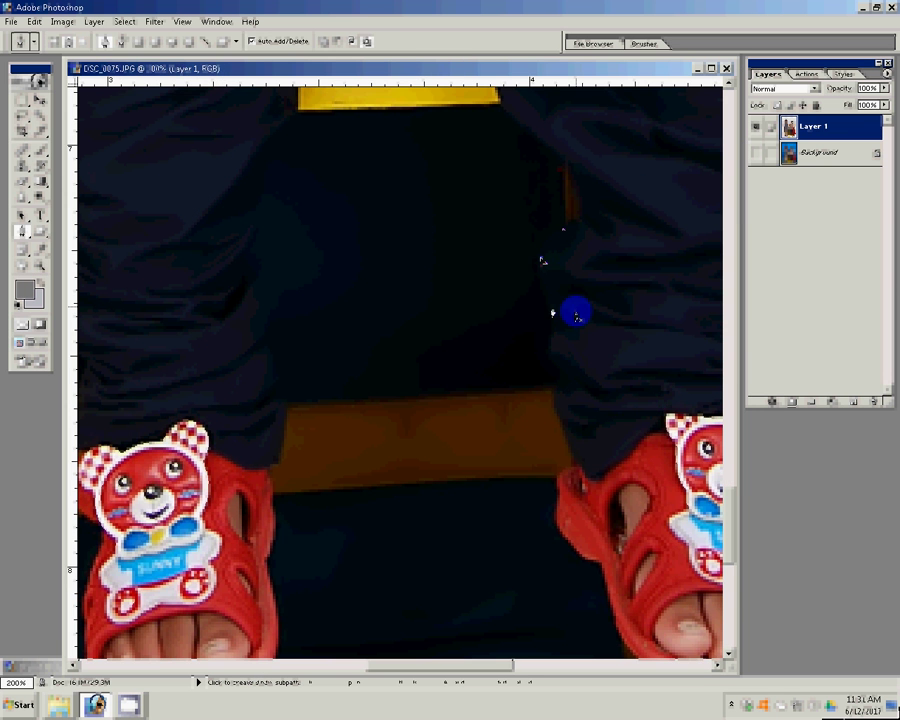
left_click(555, 360)
left_click(560, 386)
left_click(273, 408)
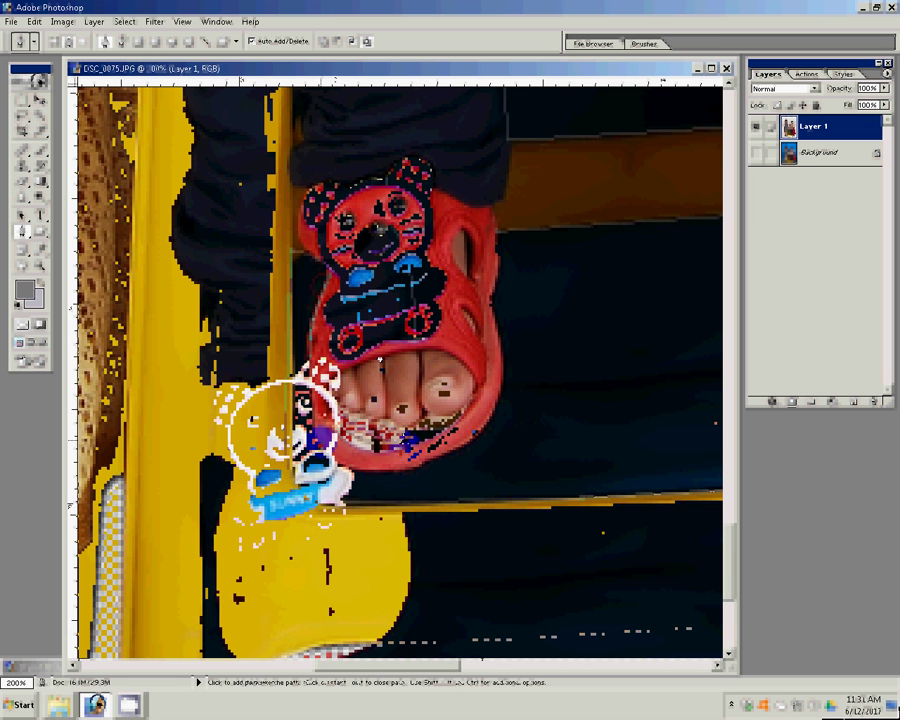
right_click(380, 356)
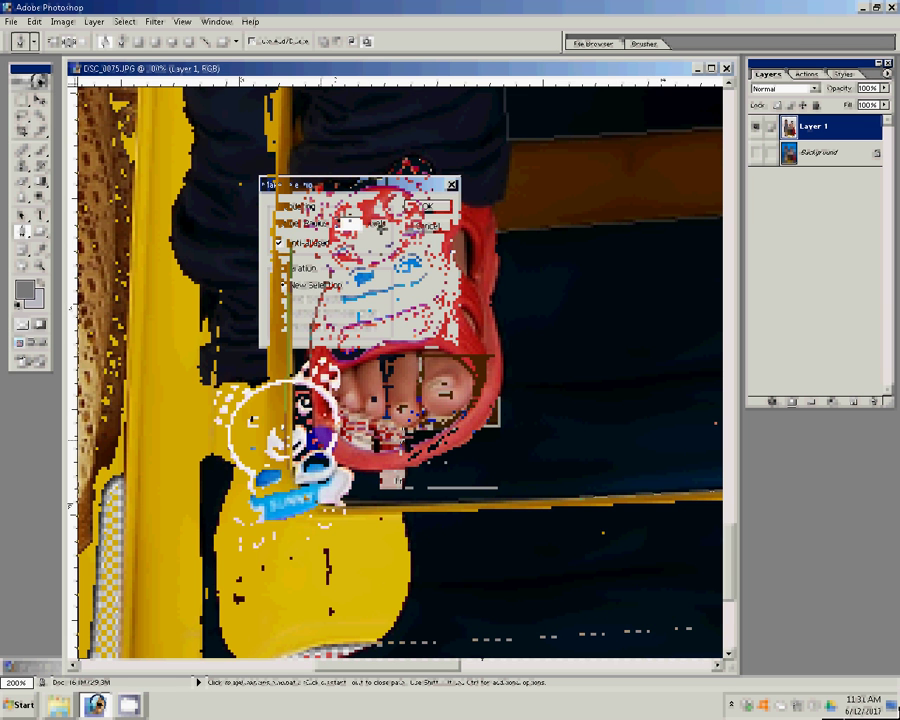
key("Escape")
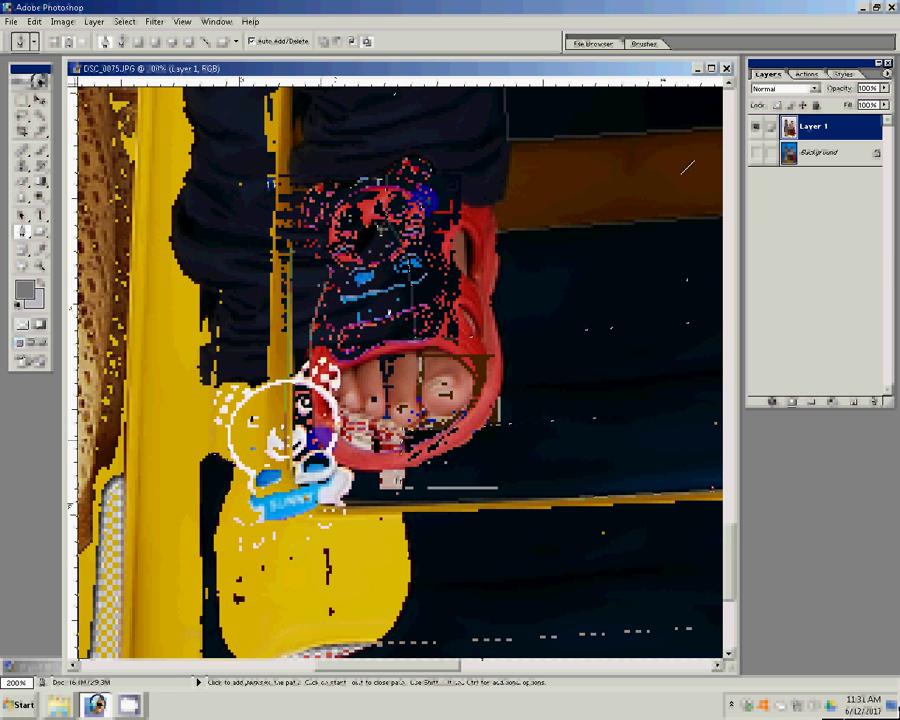
key("Delete")
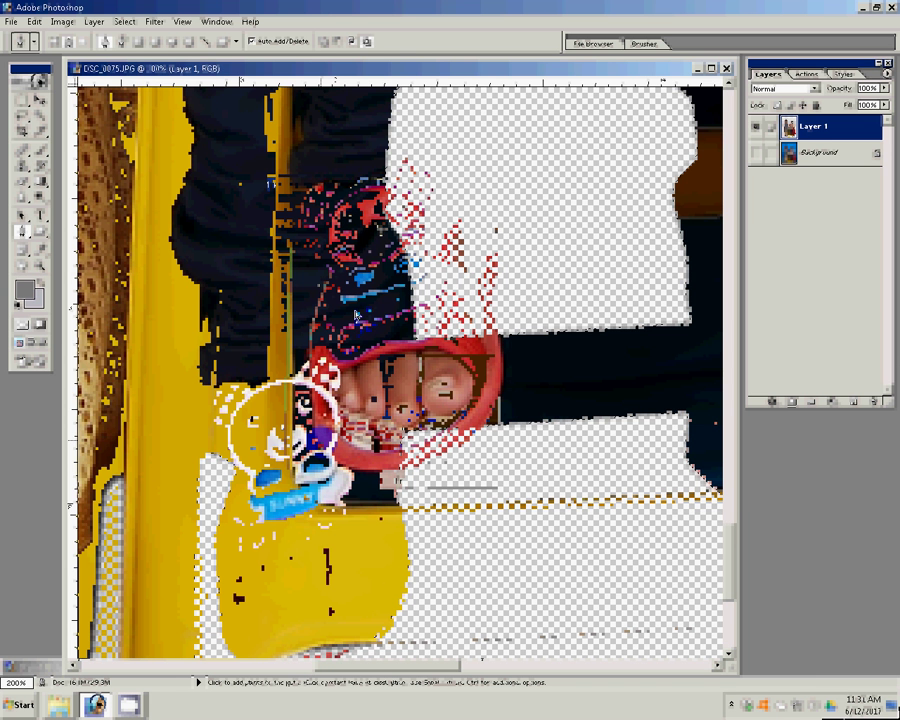
key("z")
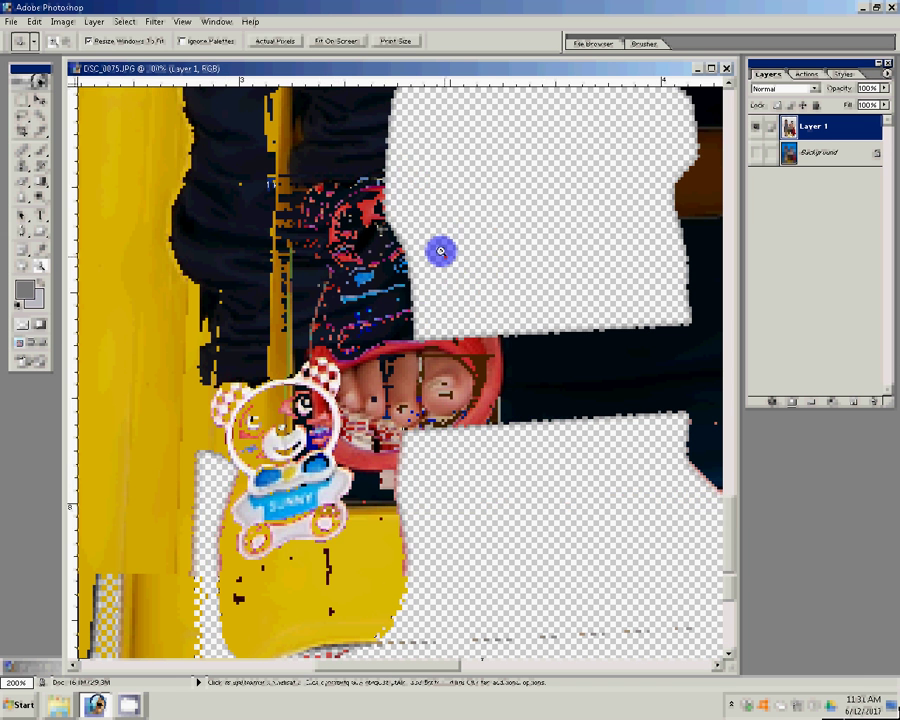
left_click(285, 41)
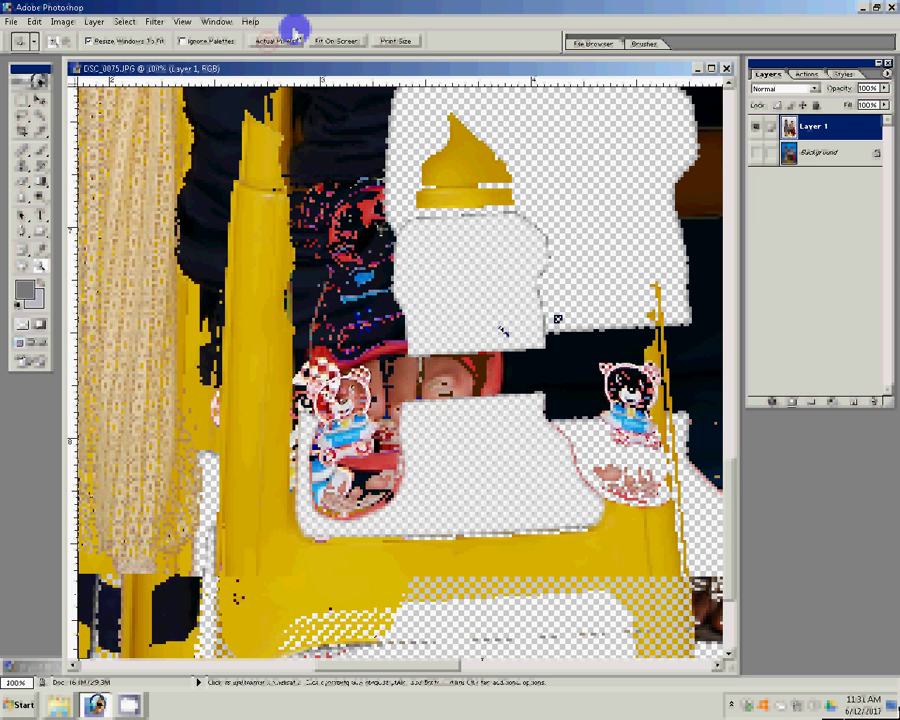
left_click(330, 42)
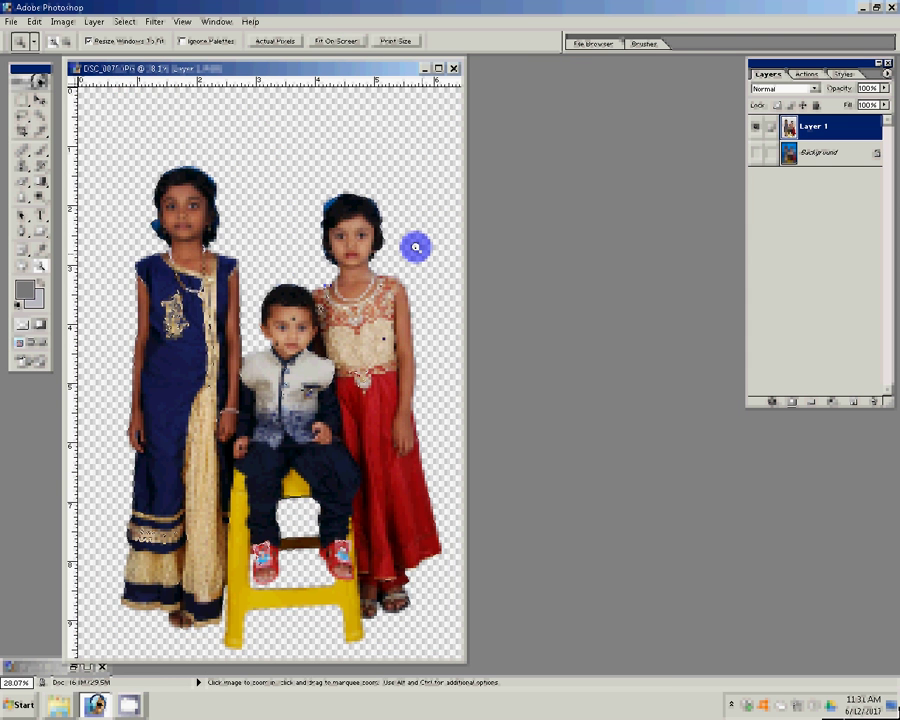
Step: Brighten the children with Levels by moving the midtone slider to about 1.44
key("ctrl+l")
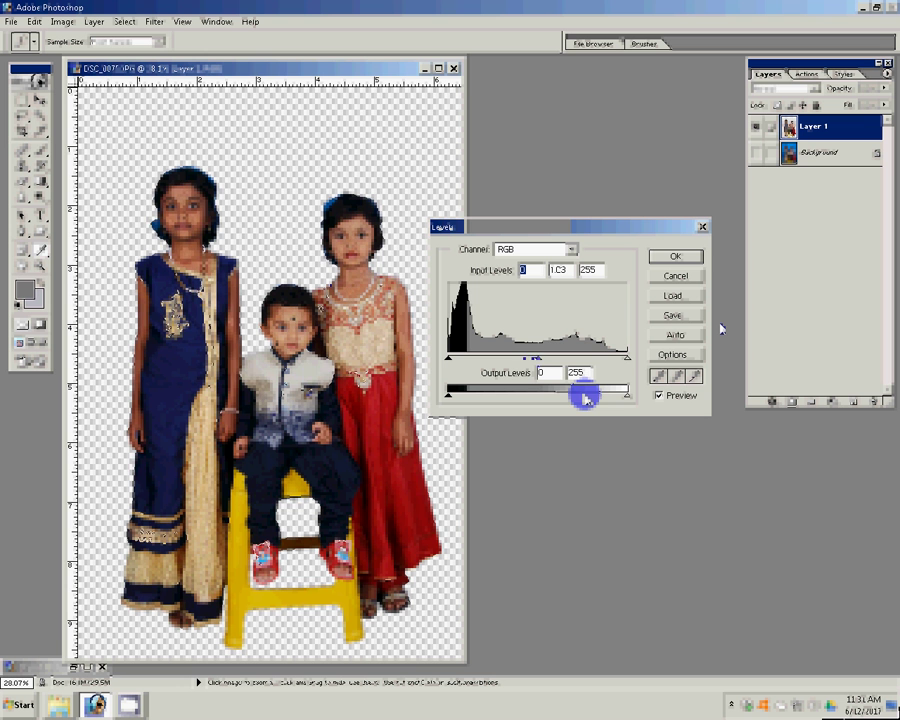
left_click_drag(536, 357, 525, 362)
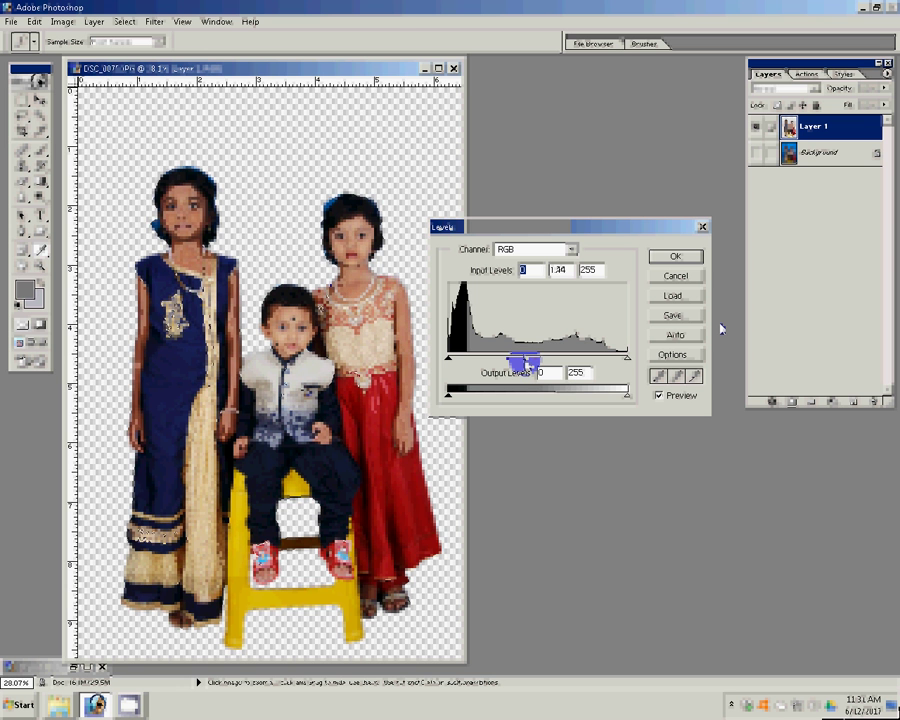
left_click(676, 258)
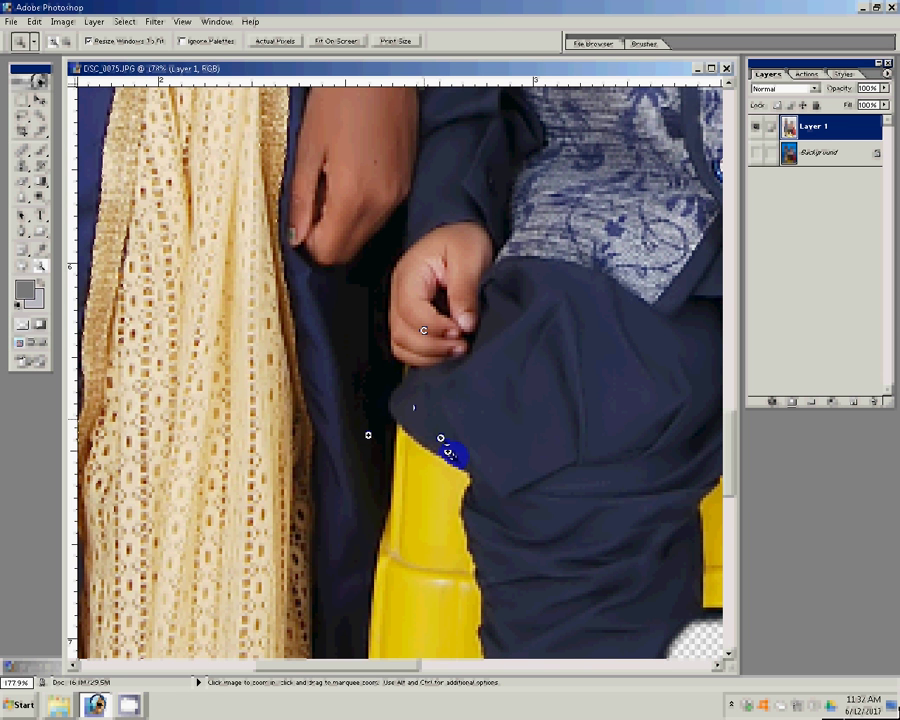
left_click(339, 45)
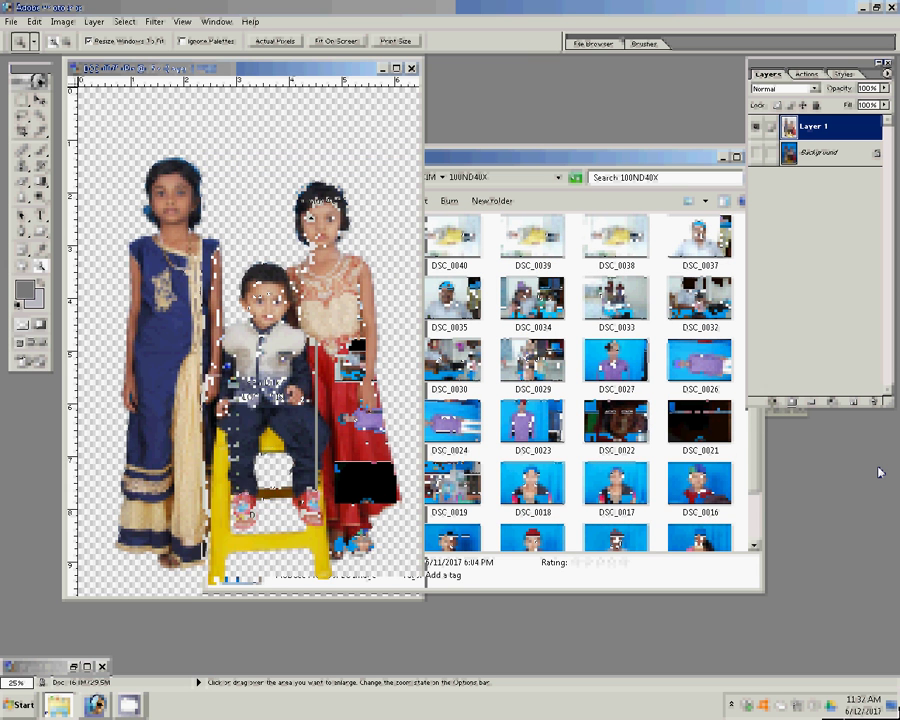
Step: Browse Windows Explorer to the Backgrounds folder on LOCAL DISK (D:) in Large Icons view
left_click(20, 705)
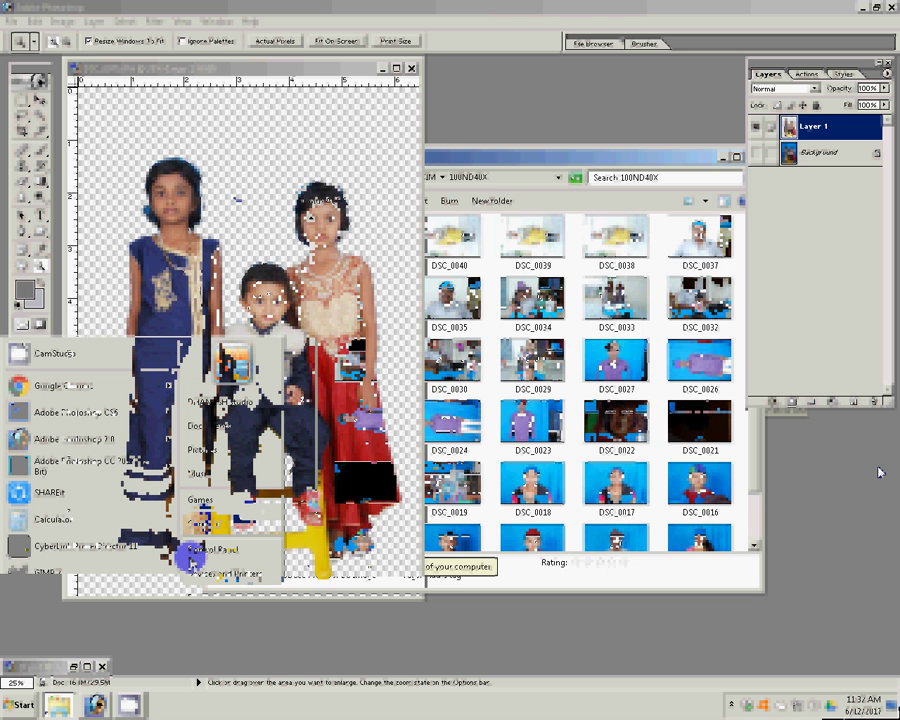
left_click(200, 522)
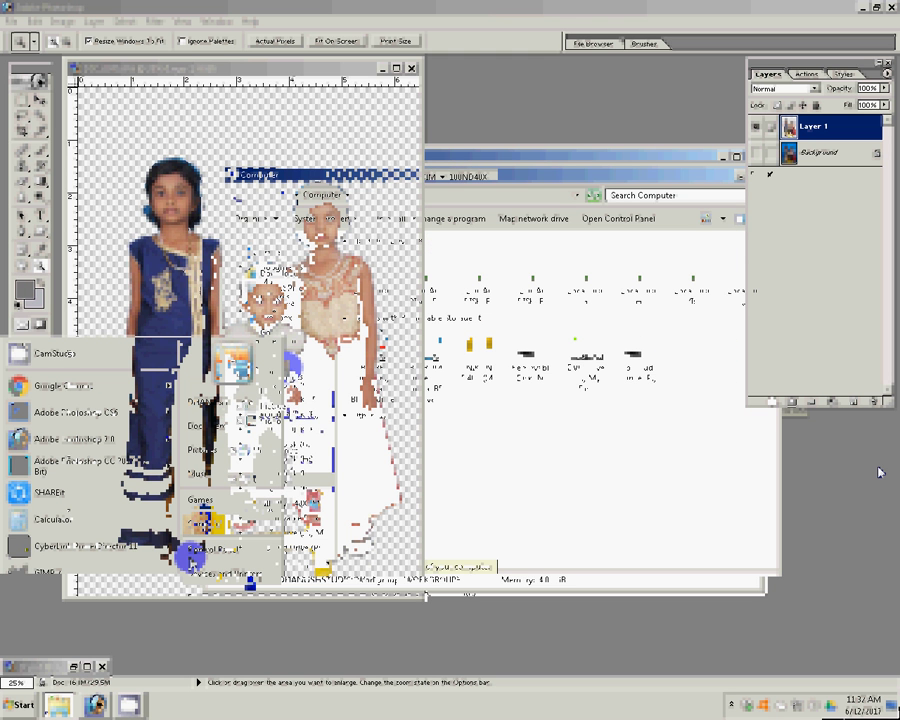
left_click(275, 400)
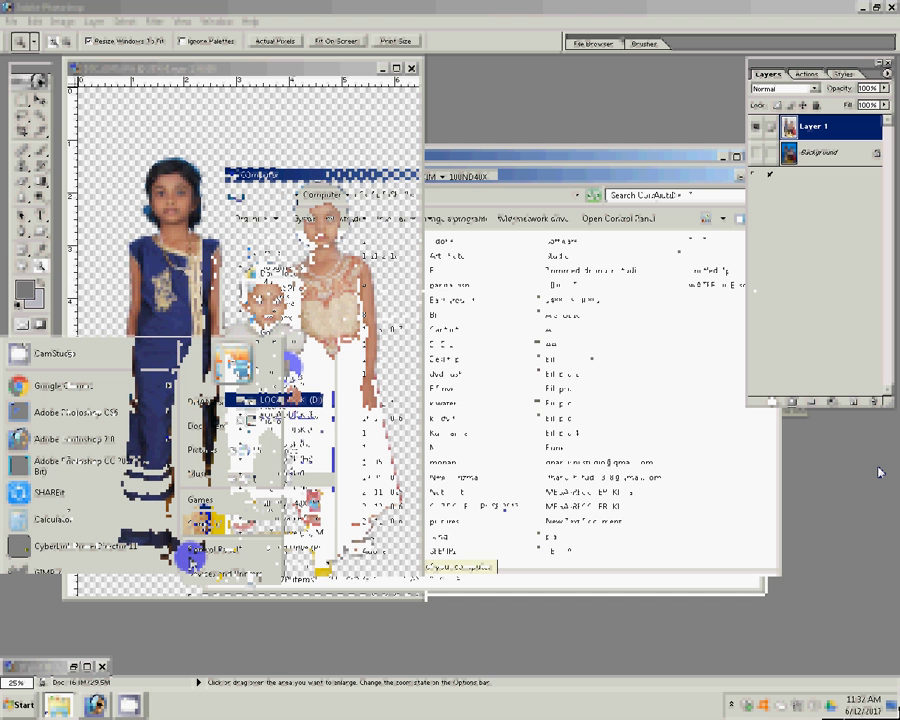
double_click(450, 298)
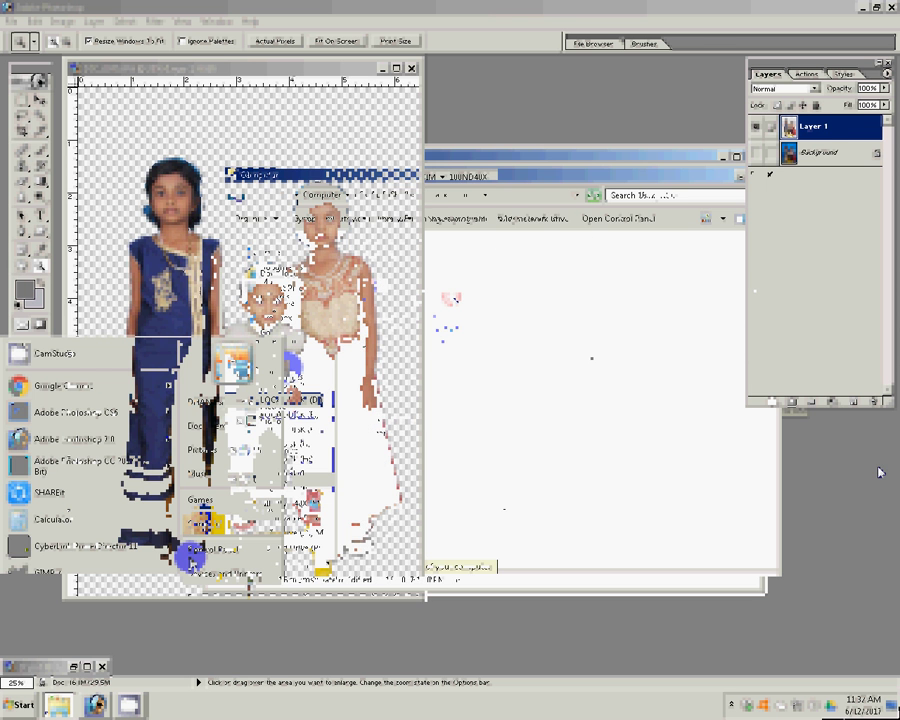
left_click(725, 216)
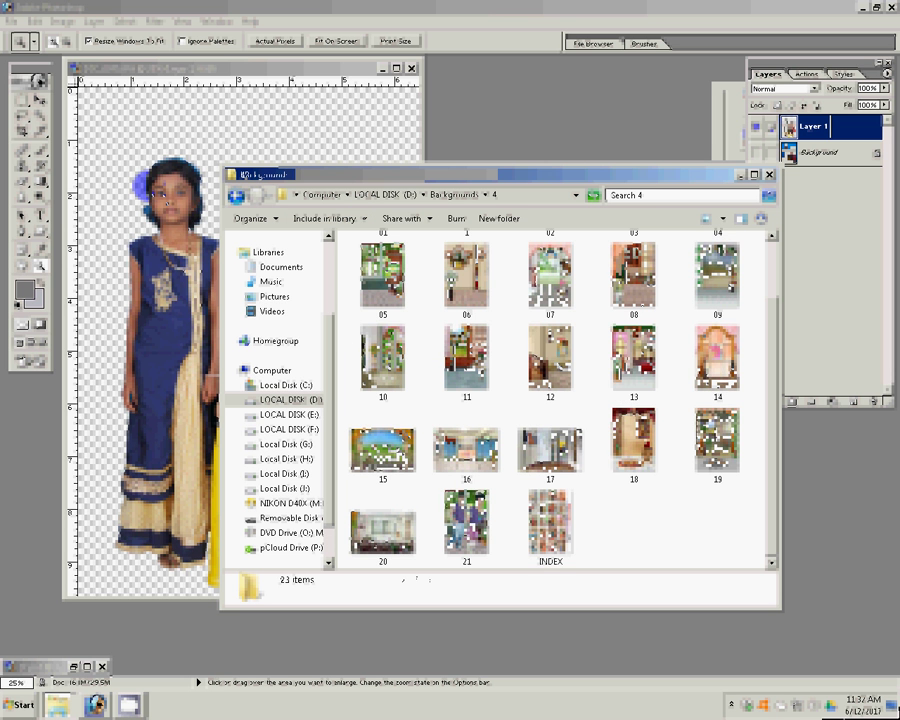
Step: Open folder 05 as large thumbnails and bring background 34 into Photoshop
key("BackSpace")
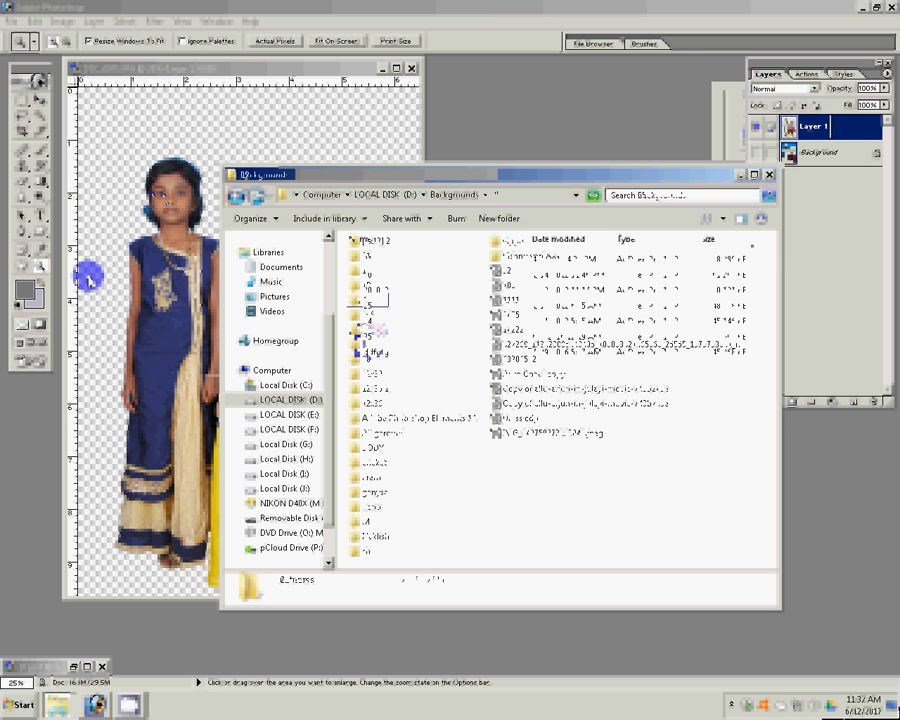
key("Return")
left_click_drag(722, 218, 770, 123)
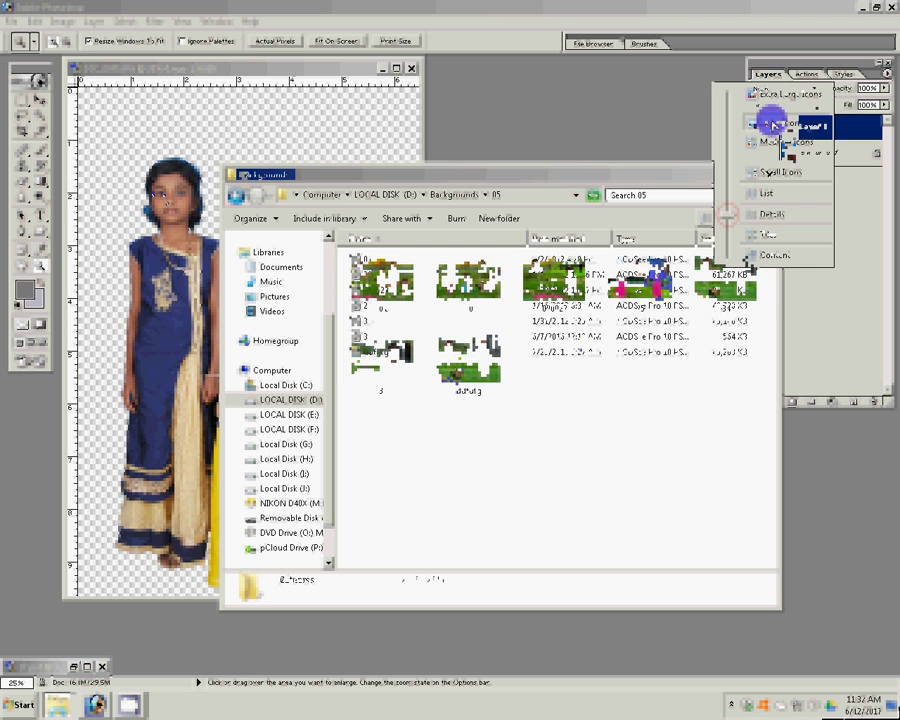
left_click(773, 124)
left_click(726, 285)
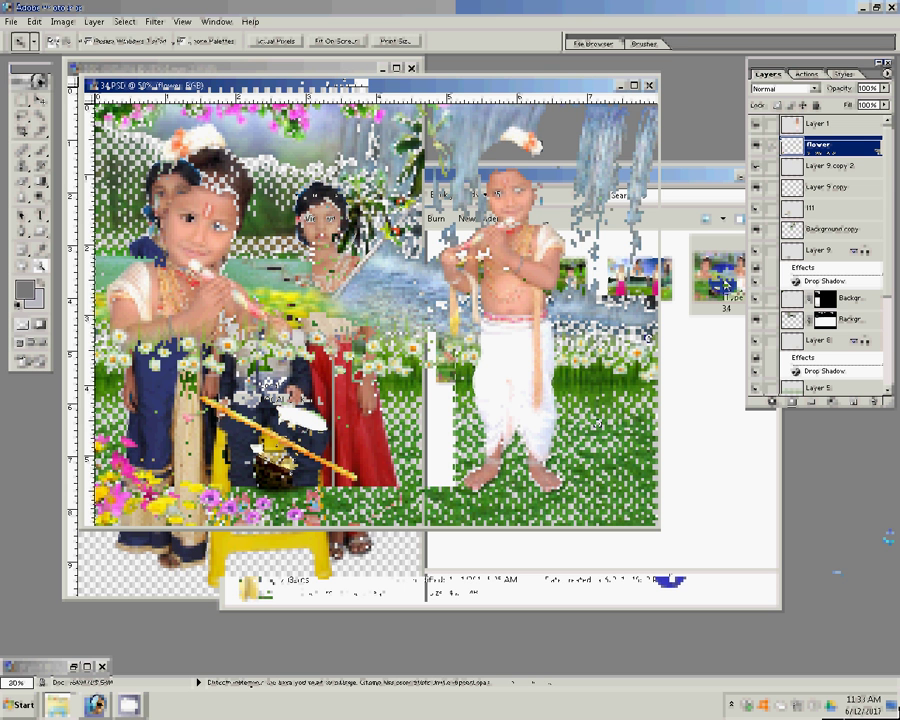
Step: Delete the old child and drop-shadow layers (Layers 1, 2, 8, 9) and drag in the three-children photo
left_click(818, 123)
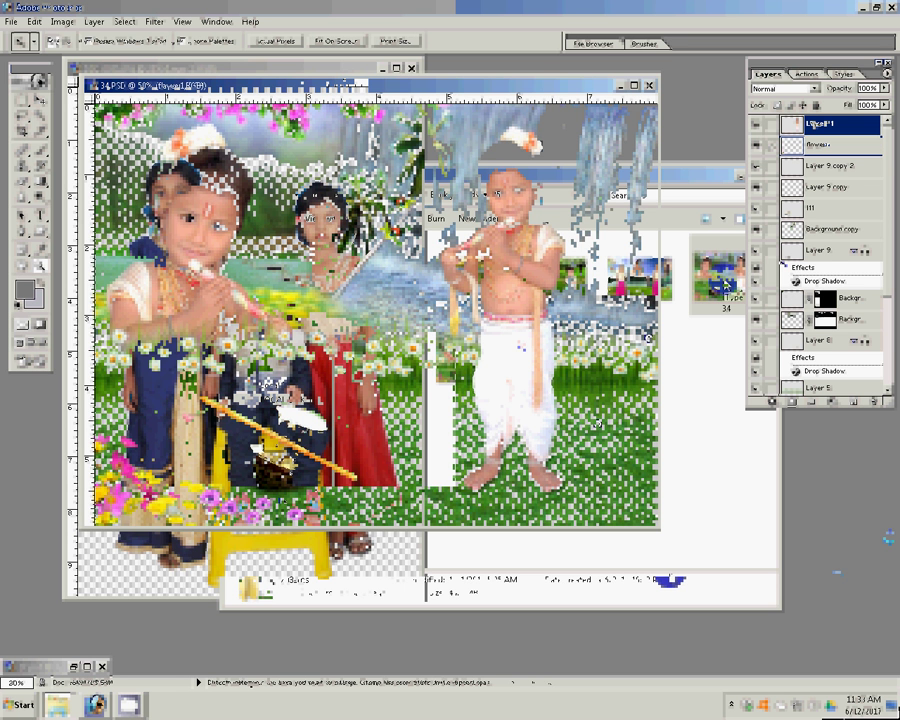
left_click(874, 402)
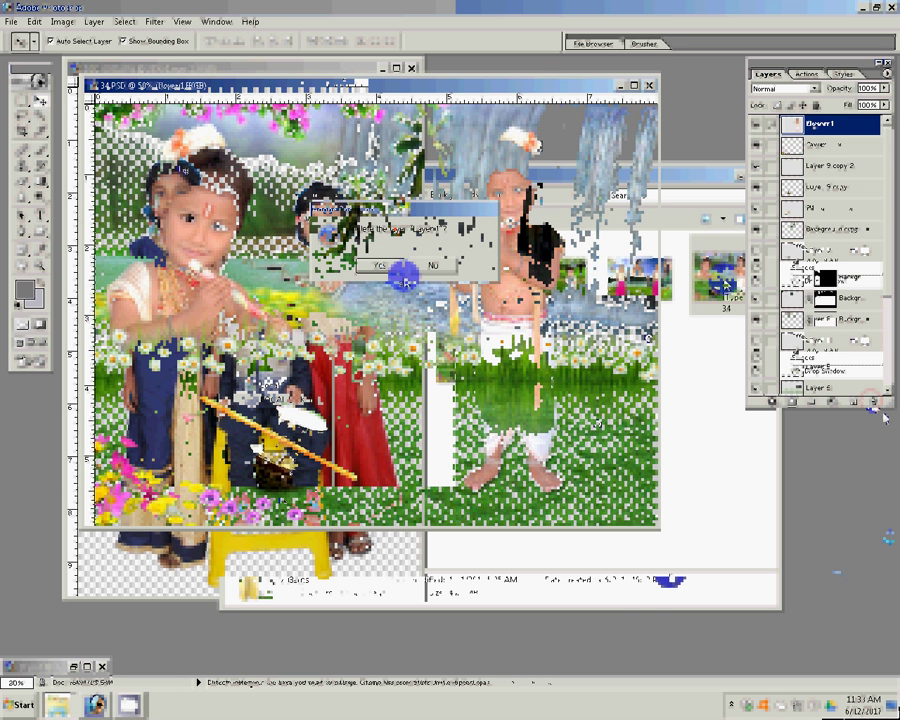
left_click(400, 275)
left_click(870, 402)
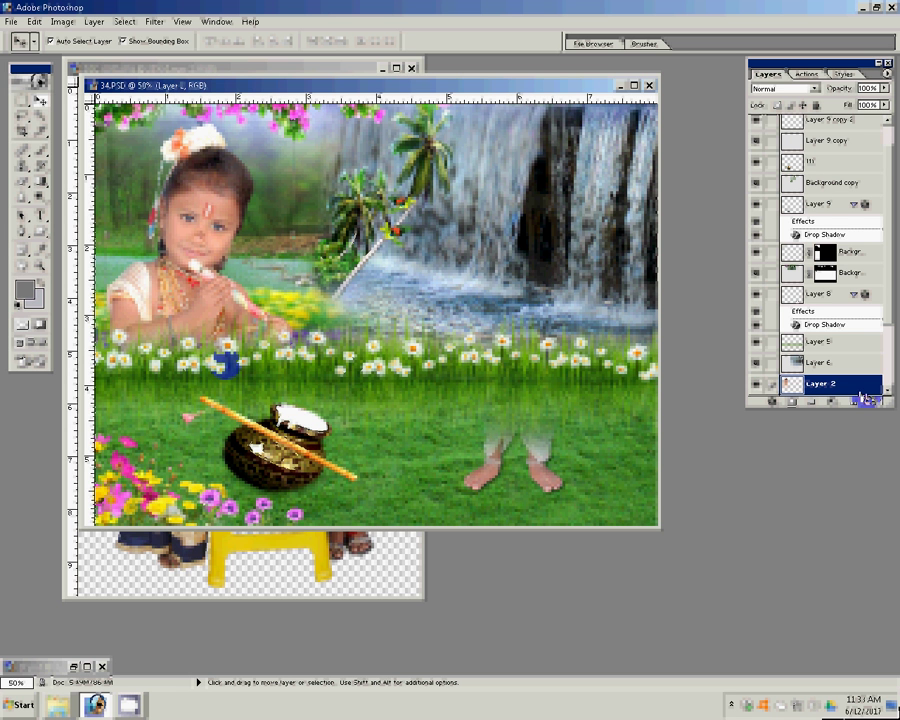
left_click(866, 399)
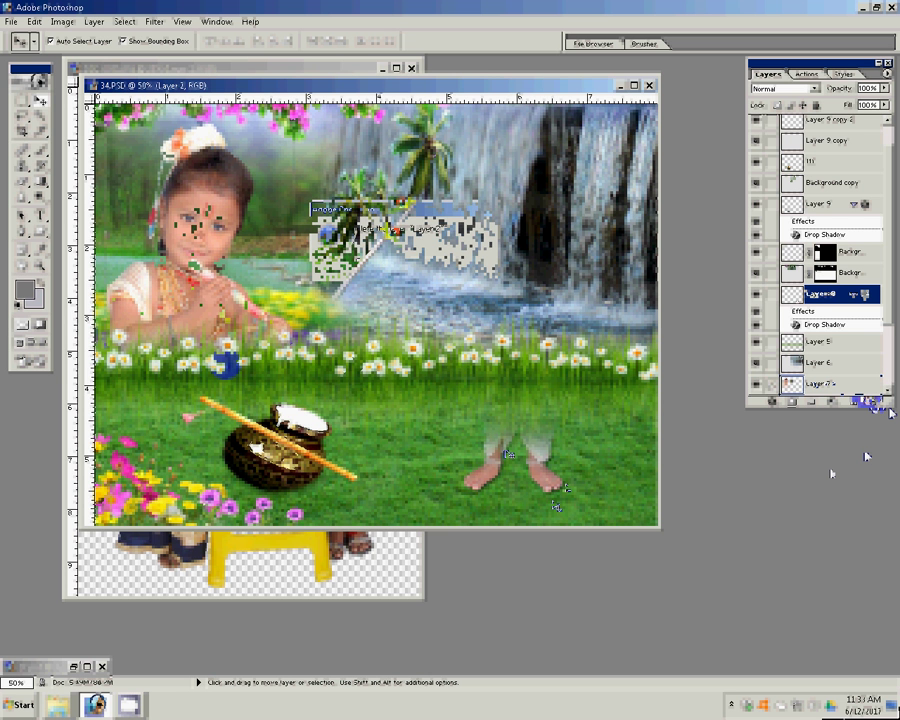
left_click(871, 400)
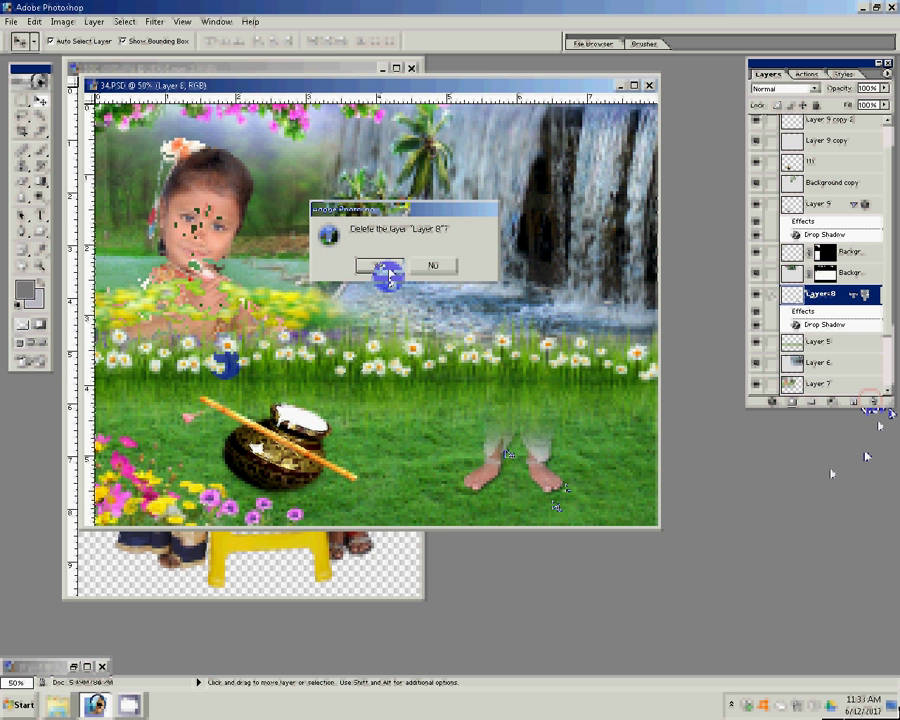
left_click(388, 272)
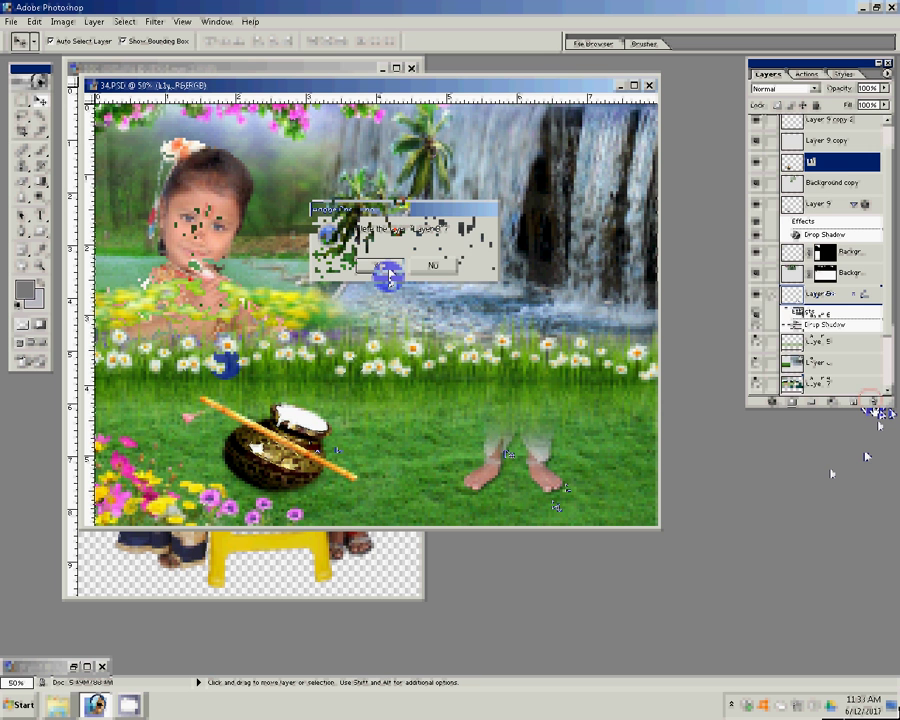
left_click(388, 272)
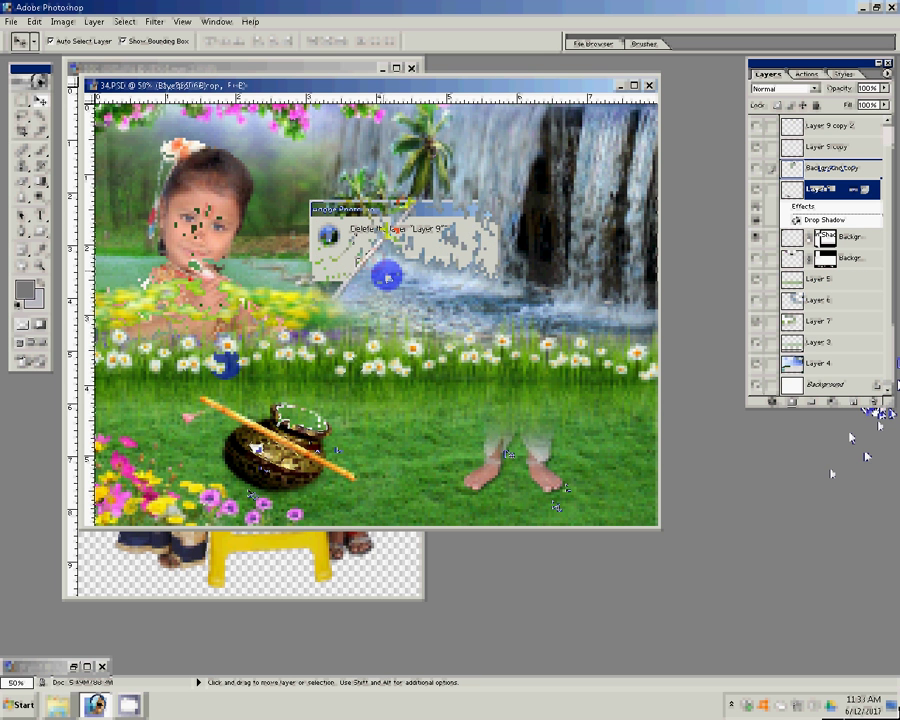
left_click(388, 268)
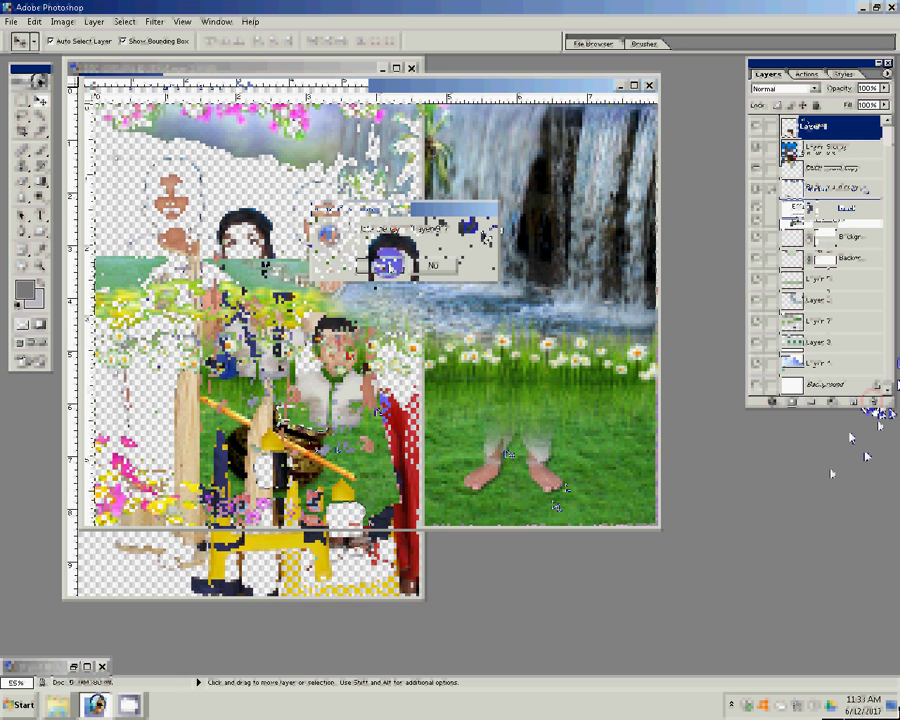
left_click(479, 226)
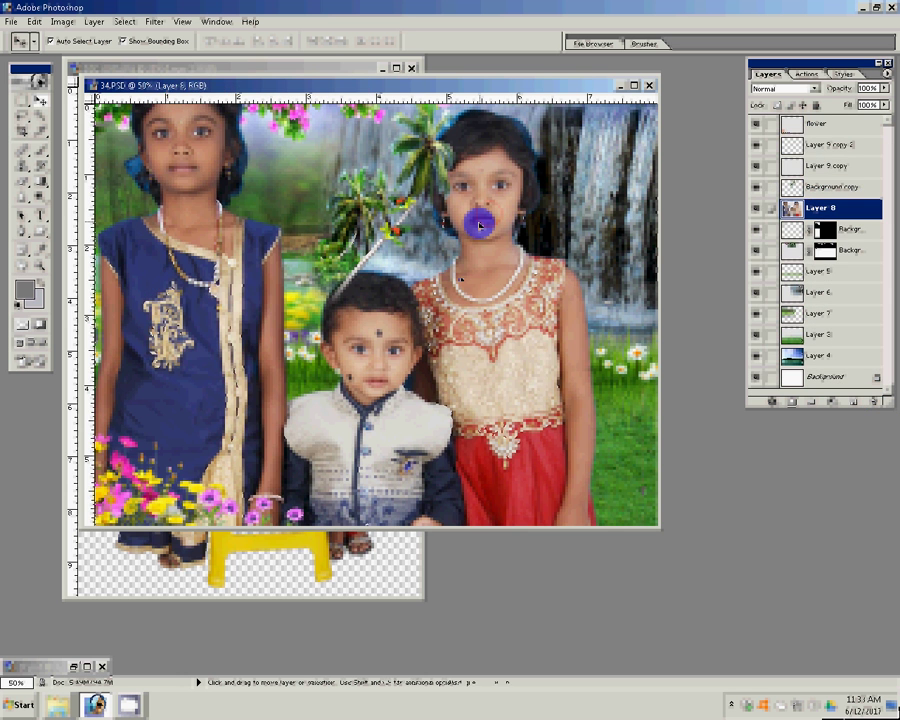
Step: Scale the children photo to about 47%, move it higher, and raise its layer to the top
key("ctrl+minus")
left_click(561, 138)
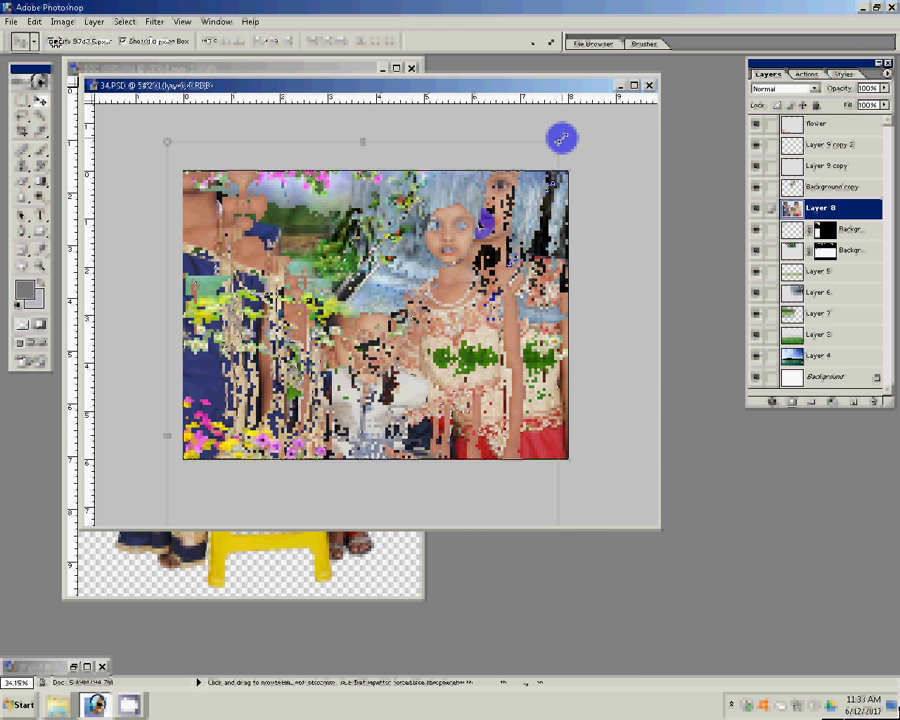
left_click_drag(561, 138, 457, 241)
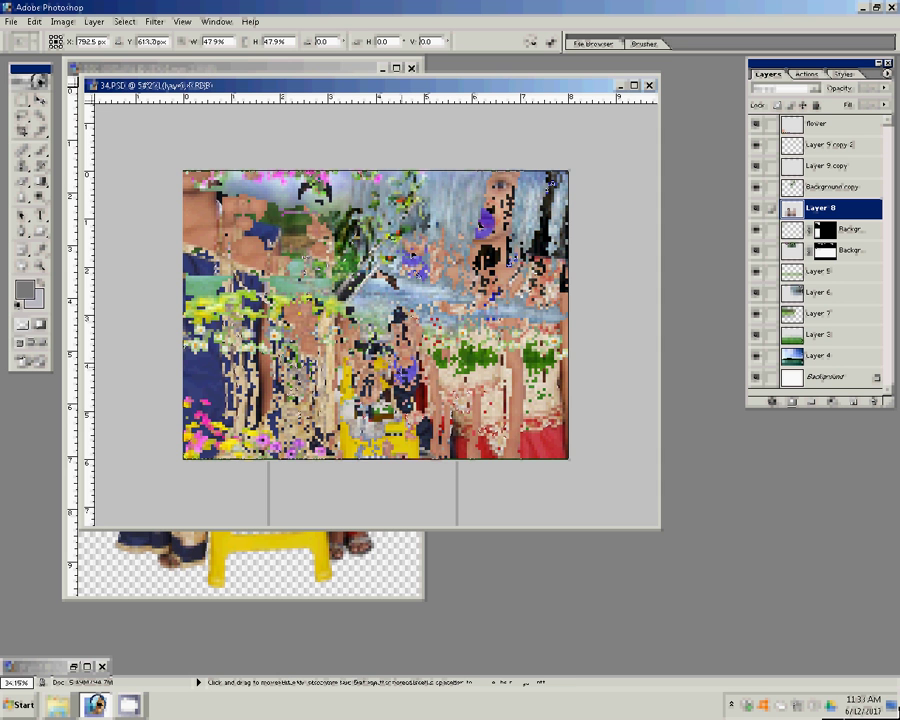
left_click_drag(362, 400, 372, 340)
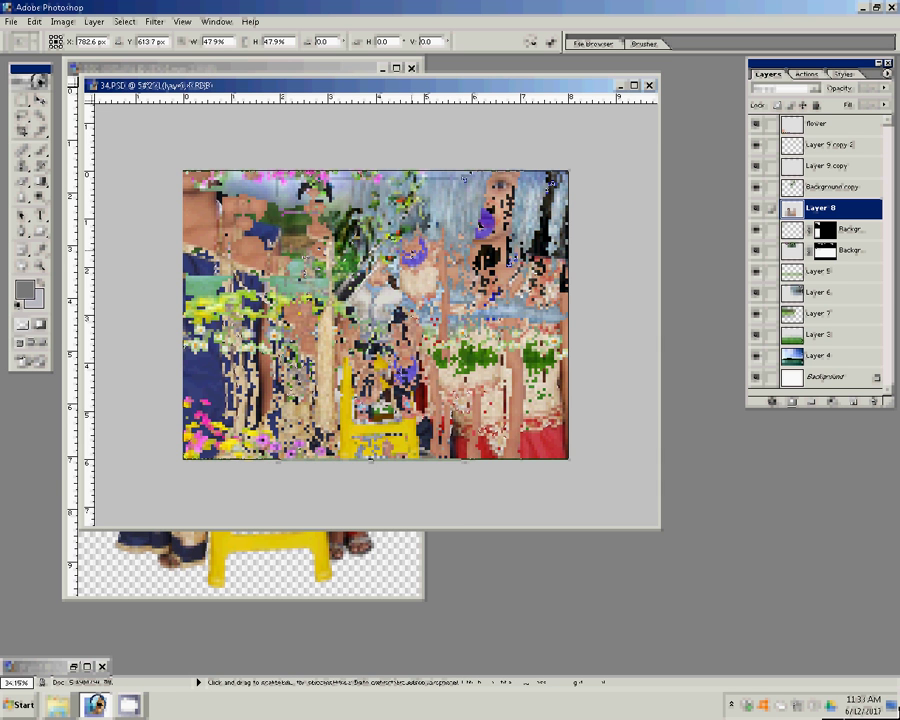
left_click_drag(465, 177, 462, 187)
key("Return")
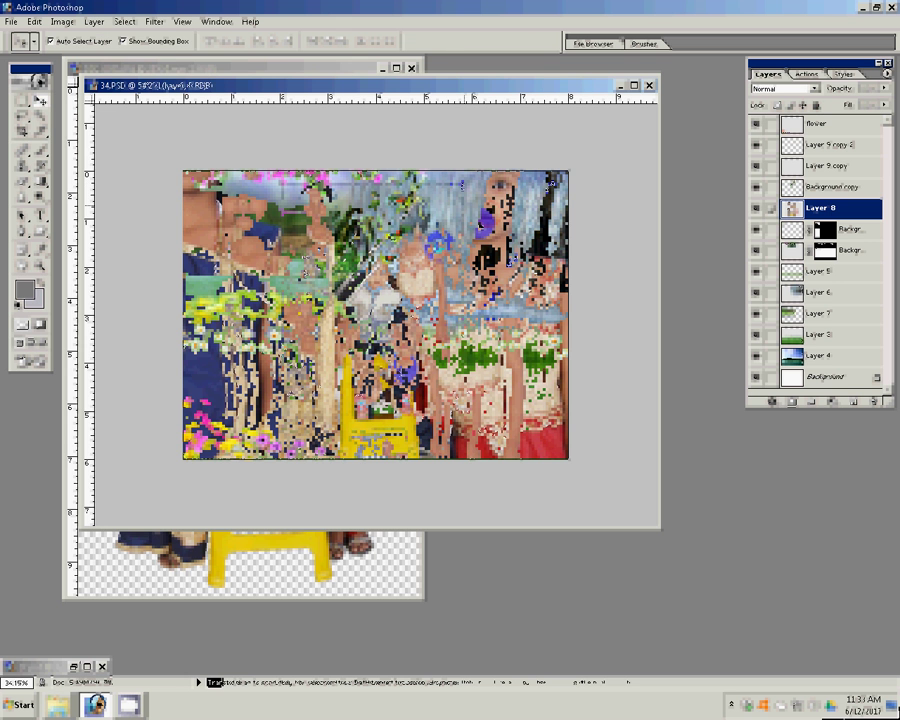
left_click_drag(818, 208, 815, 123)
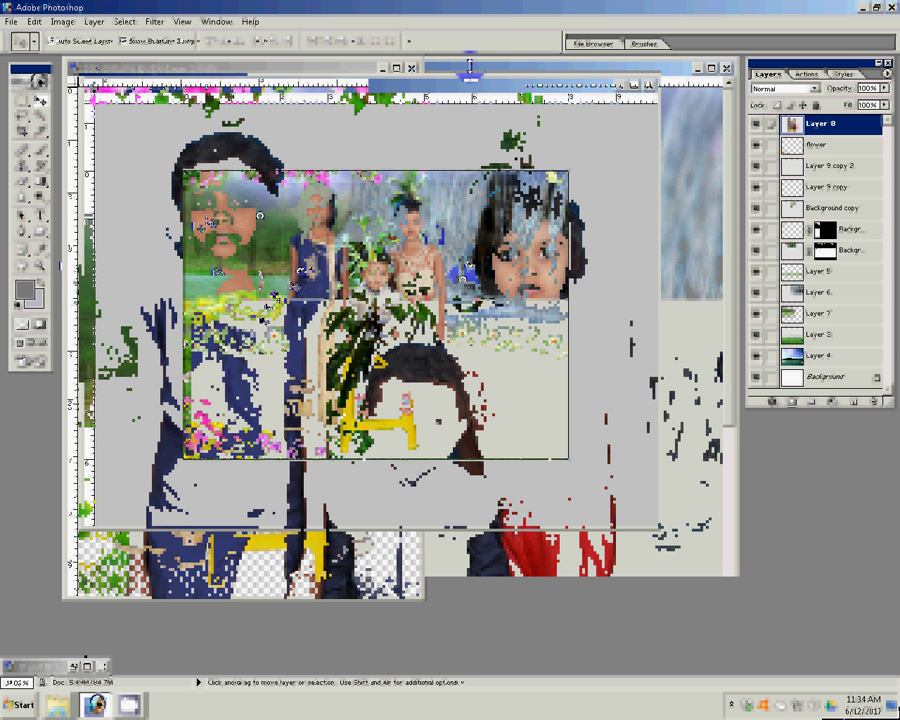
Step: Duplicate the children layer as Layer 8 copy and set the original Layer 8 to Multiply
key("ctrl+l")
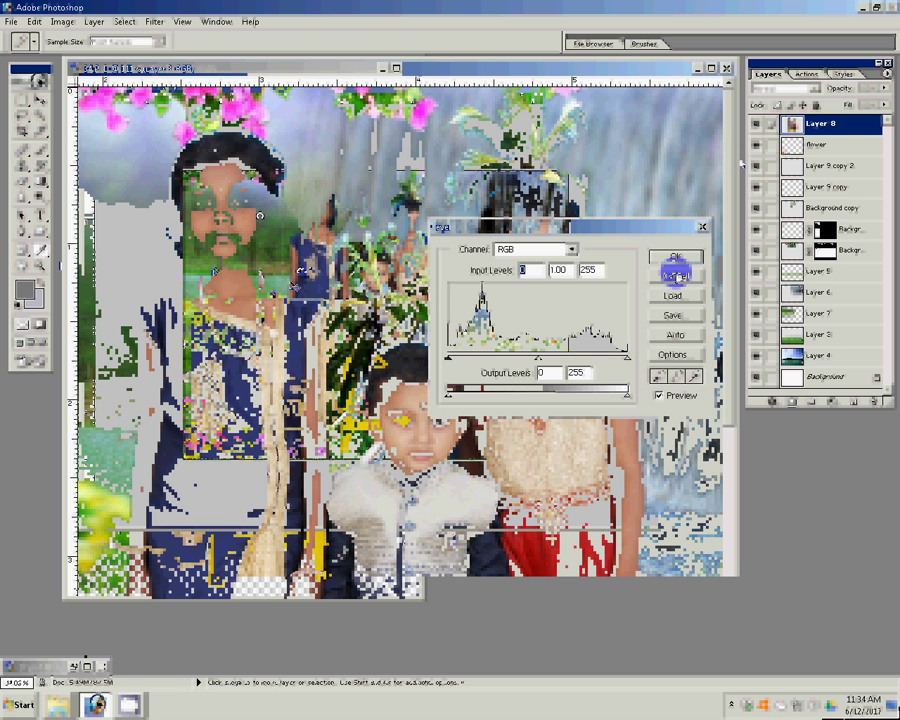
left_click(676, 276)
key("ctrl+j")
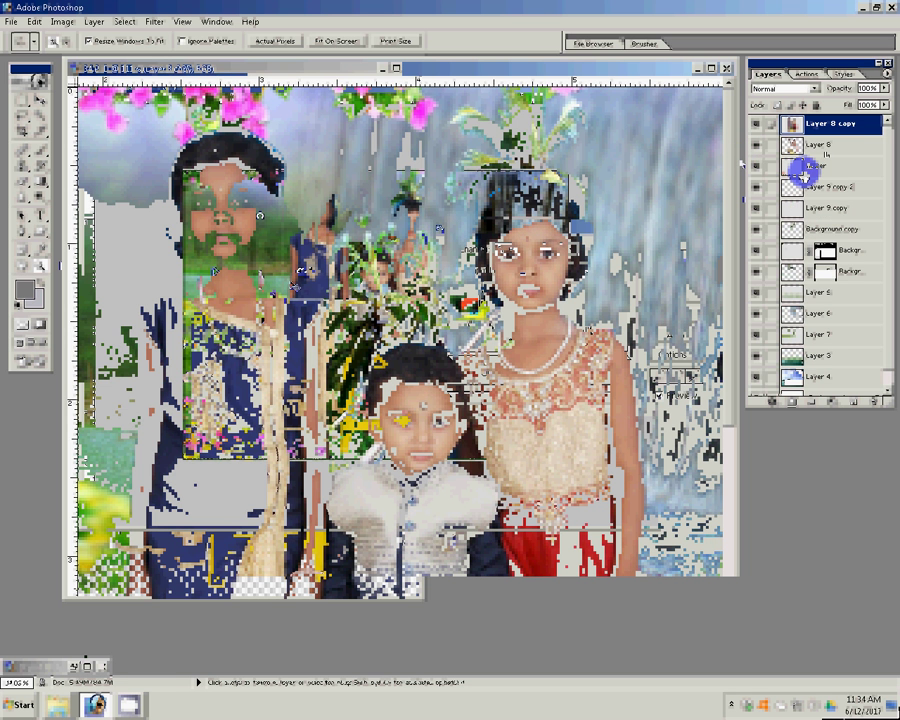
left_click(821, 146)
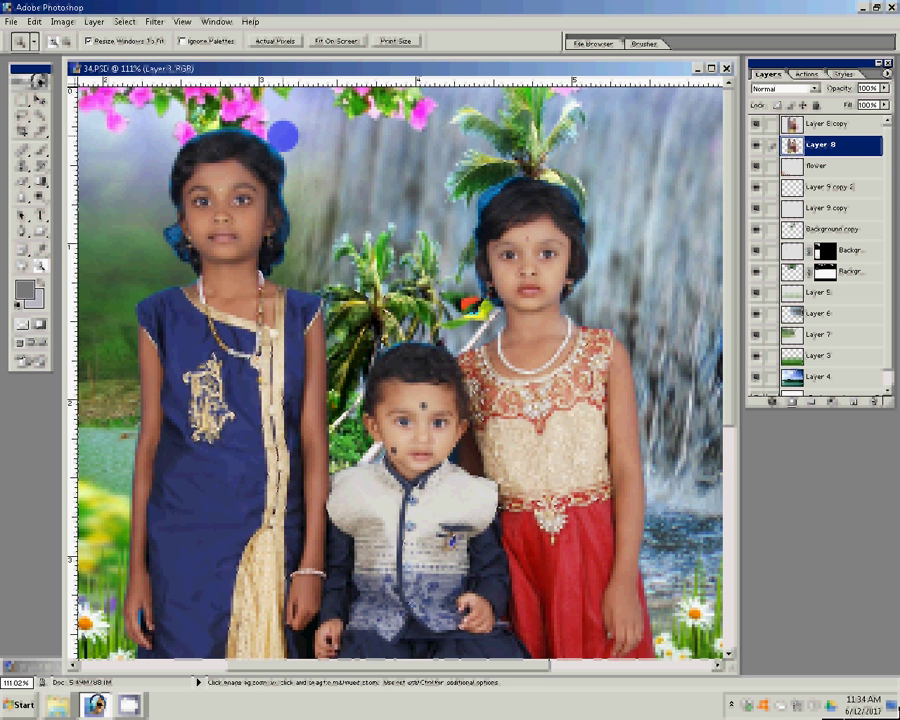
key("ctrl+l")
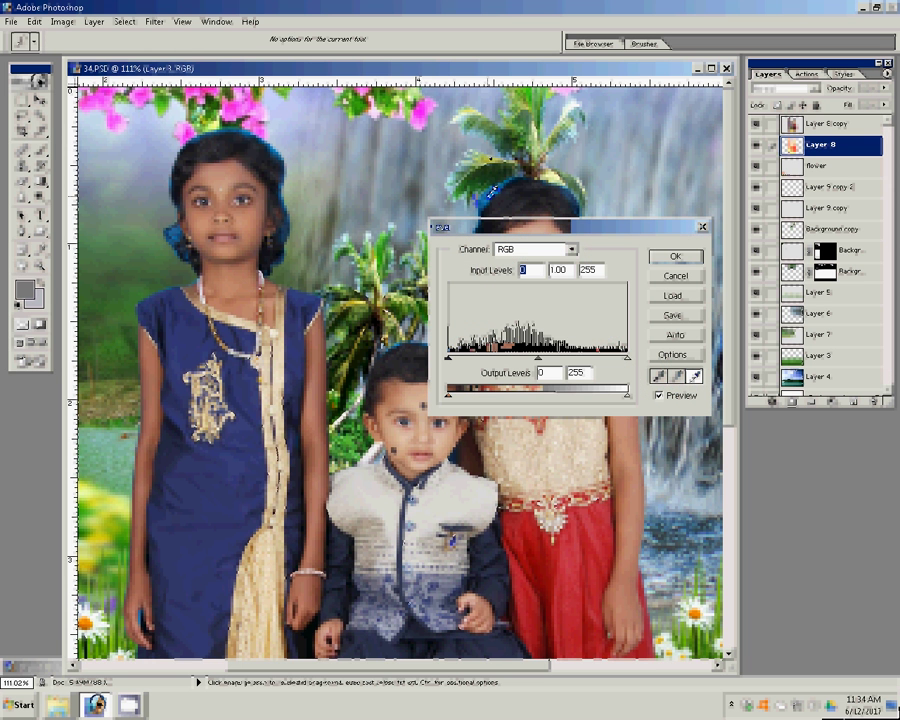
left_click(675, 257)
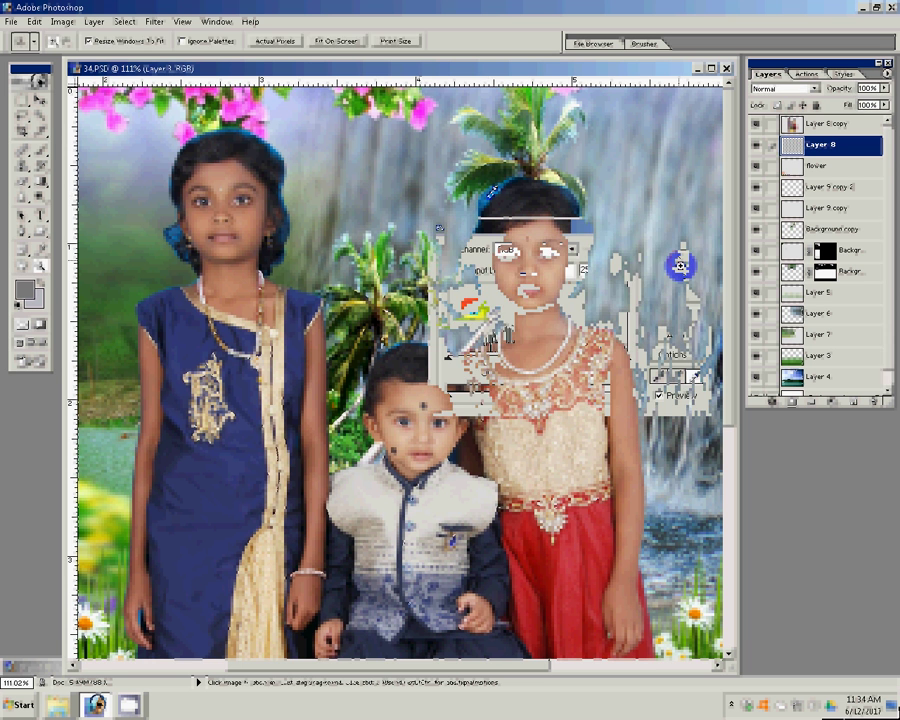
left_click(772, 92)
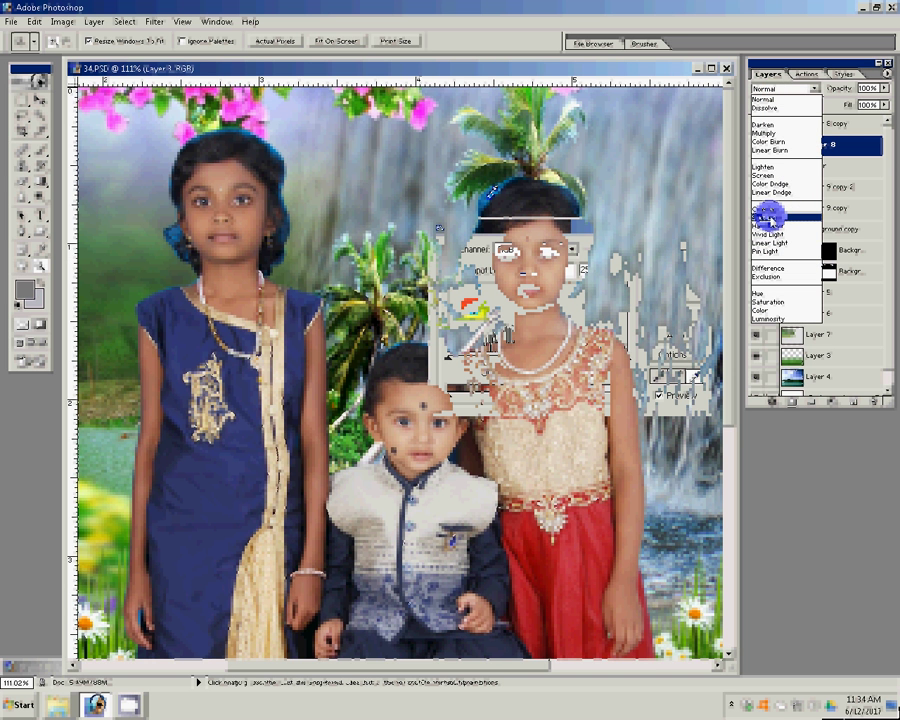
left_click(765, 133)
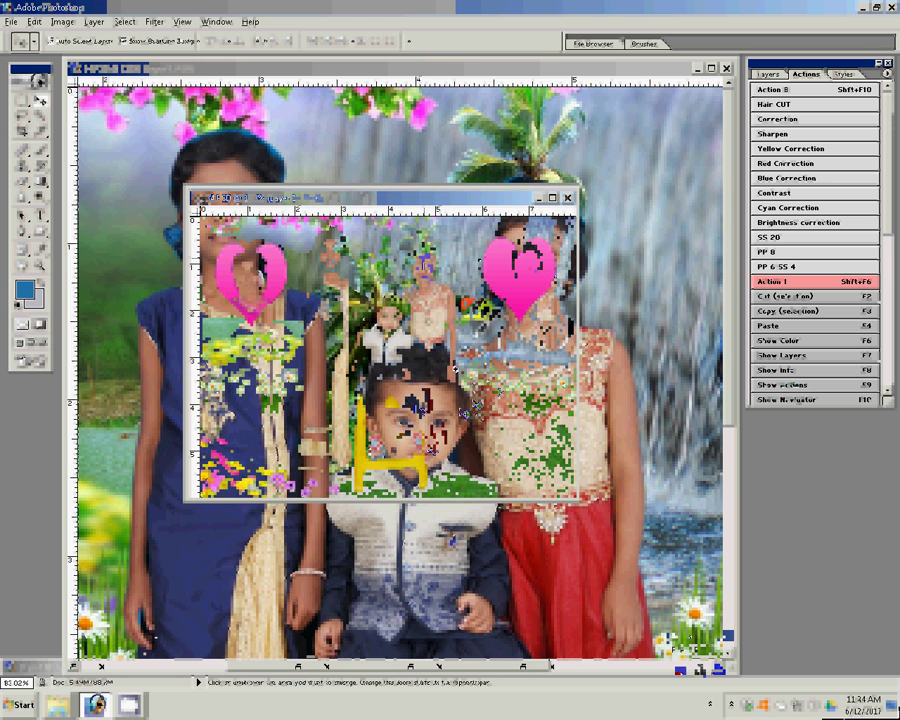
Step: Zoom in on the pink heart portrait, then return to a fit-on-screen view of the composite
left_click(455, 368)
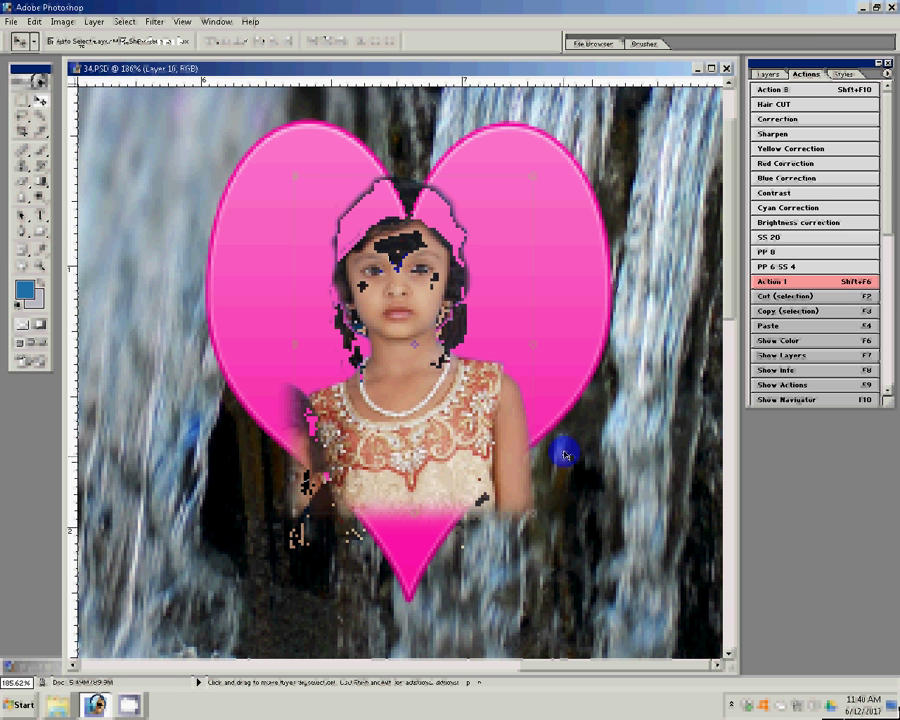
key("b")
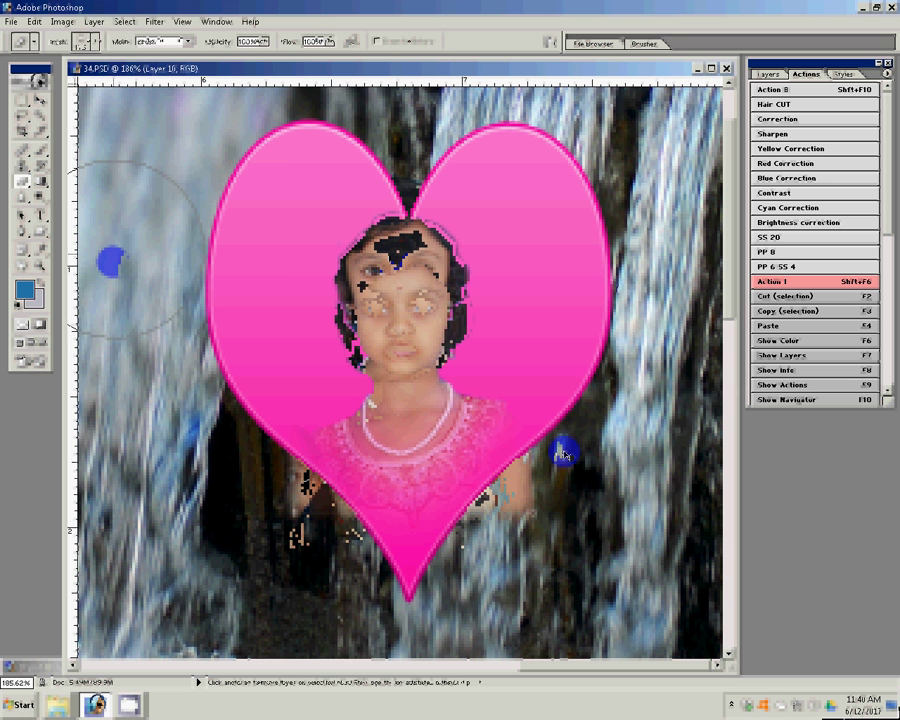
key("z")
left_click(338, 41)
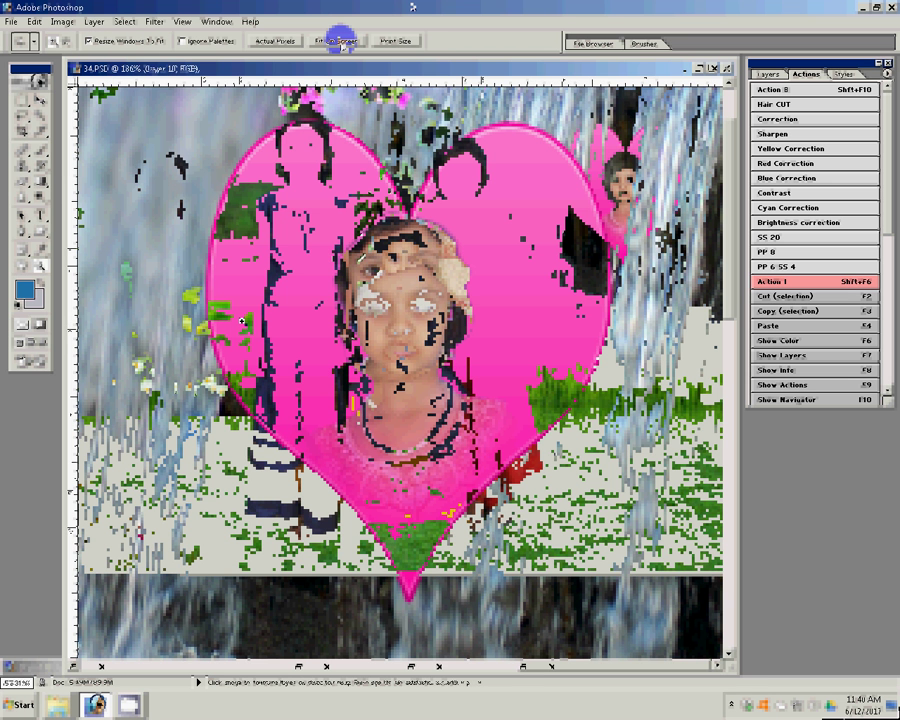
key("v")
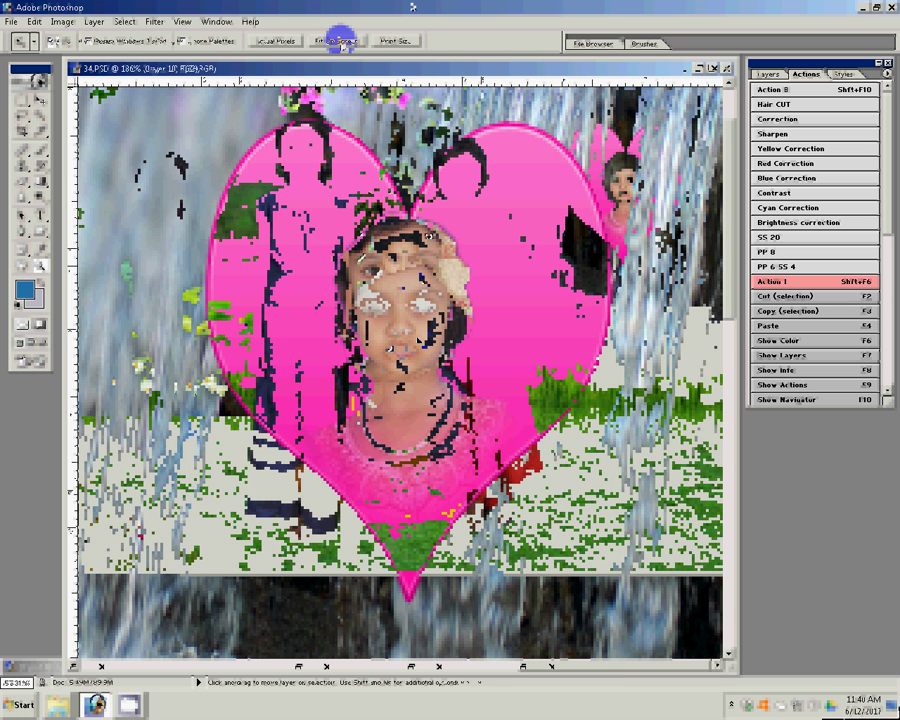
key("m")
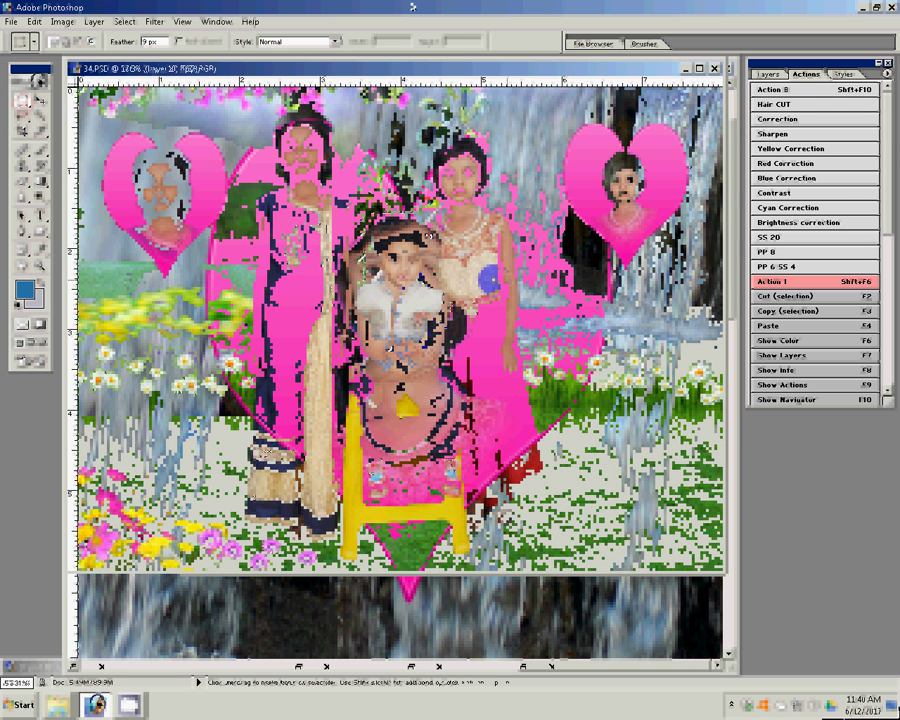
key("v")
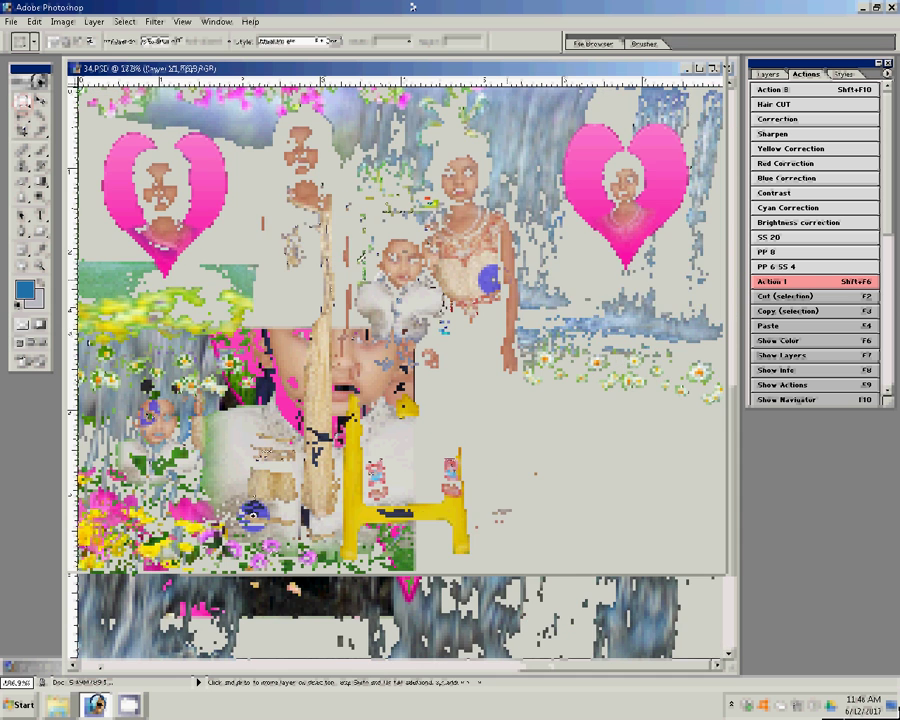
key("e")
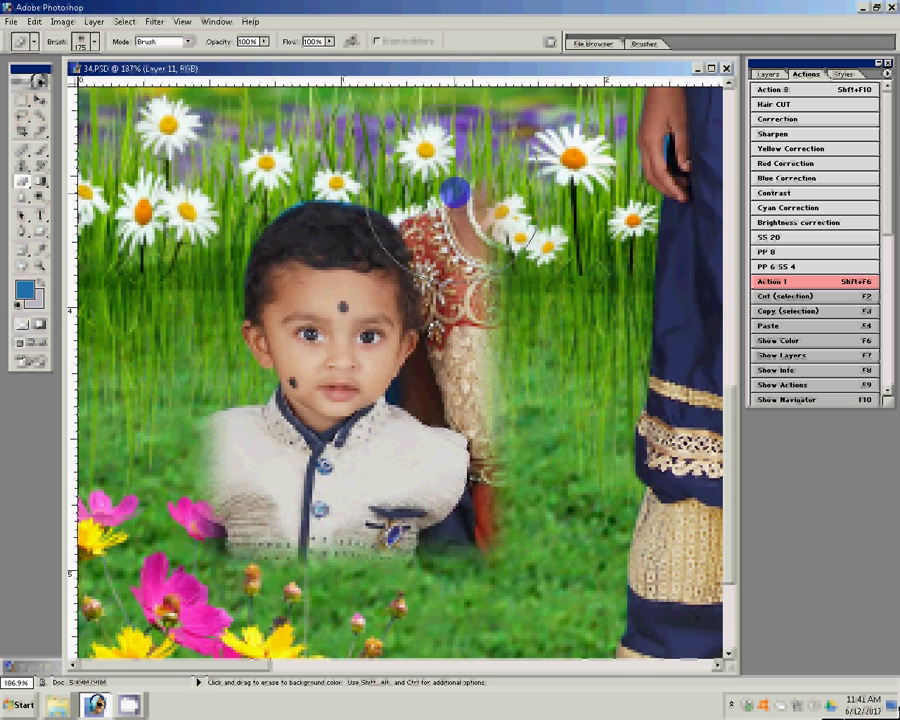
Step: Erase the leftover shoulder beside the boy with a size-80 Background Eraser and zoom back out
left_click_drag(455, 192, 462, 475)
key("bracketleft")
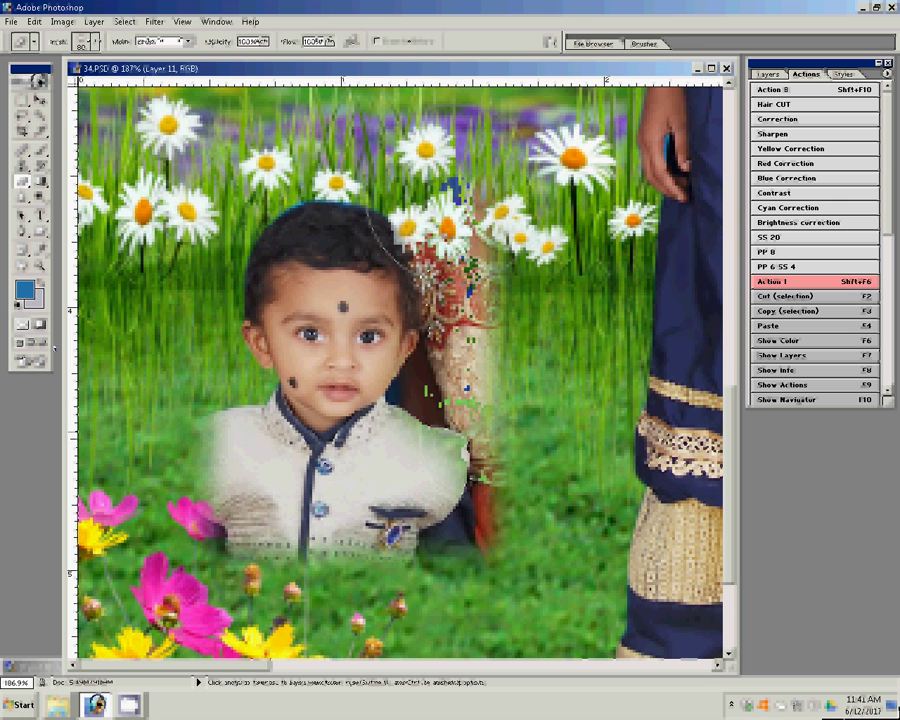
left_click(40, 265)
left_click(336, 41)
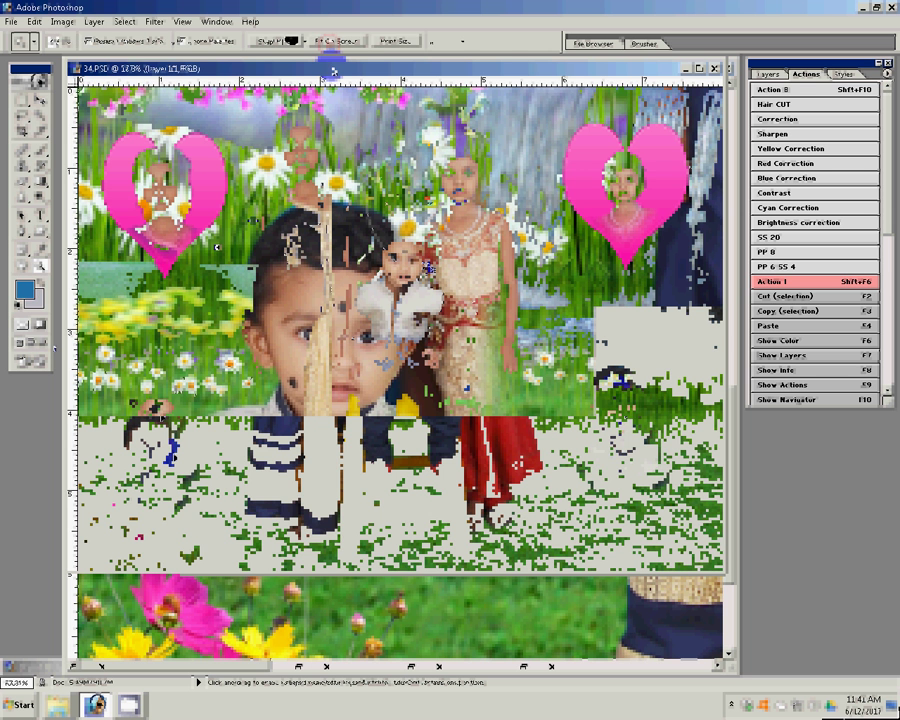
key("u")
left_click(305, 41)
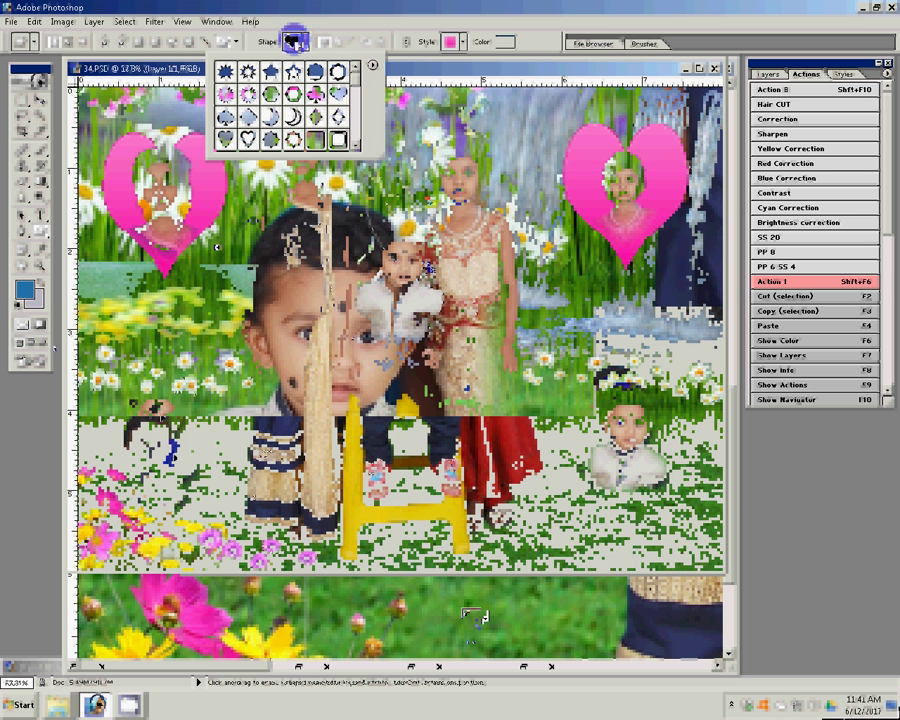
Step: Draw the scalloped flower custom shape in pink in the lower-left meadow
key("Escape")
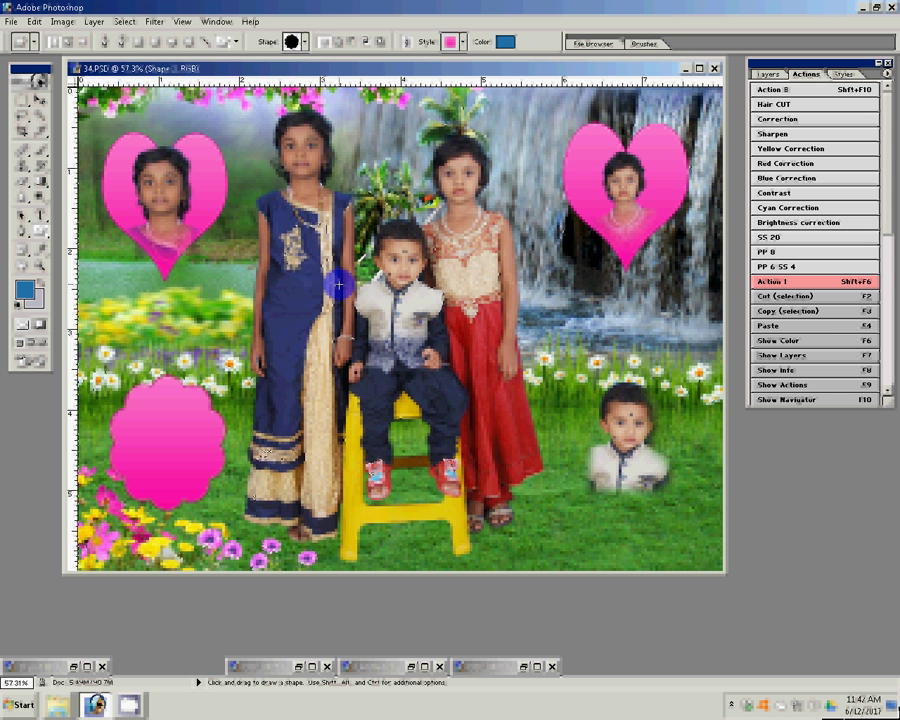
key("shift+u")
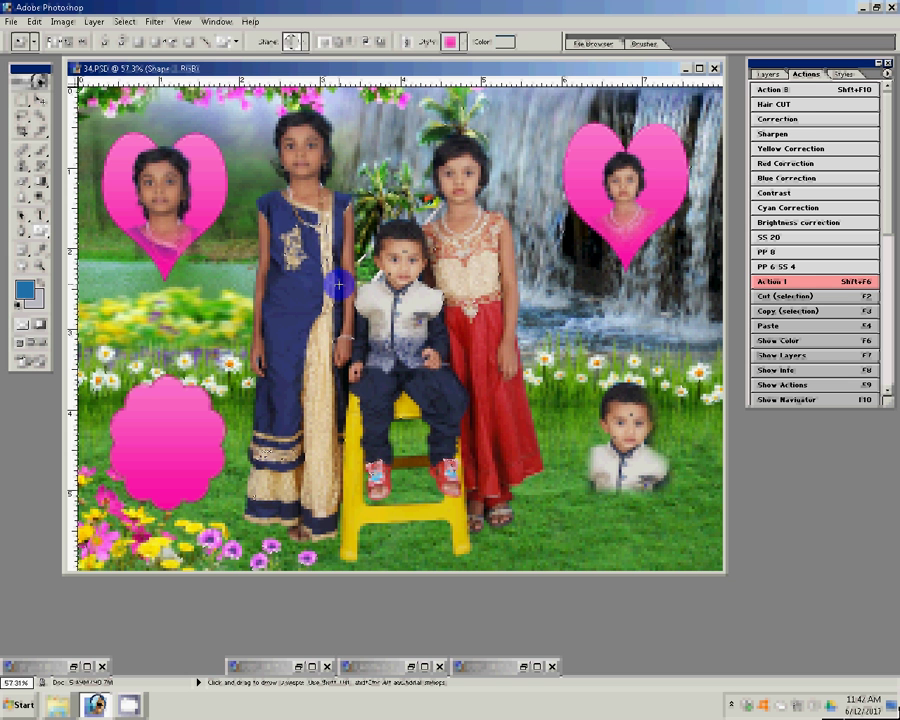
Step: Try orange and green styles on the flower frame before applying the textured purple style
key("v")
left_click(843, 74)
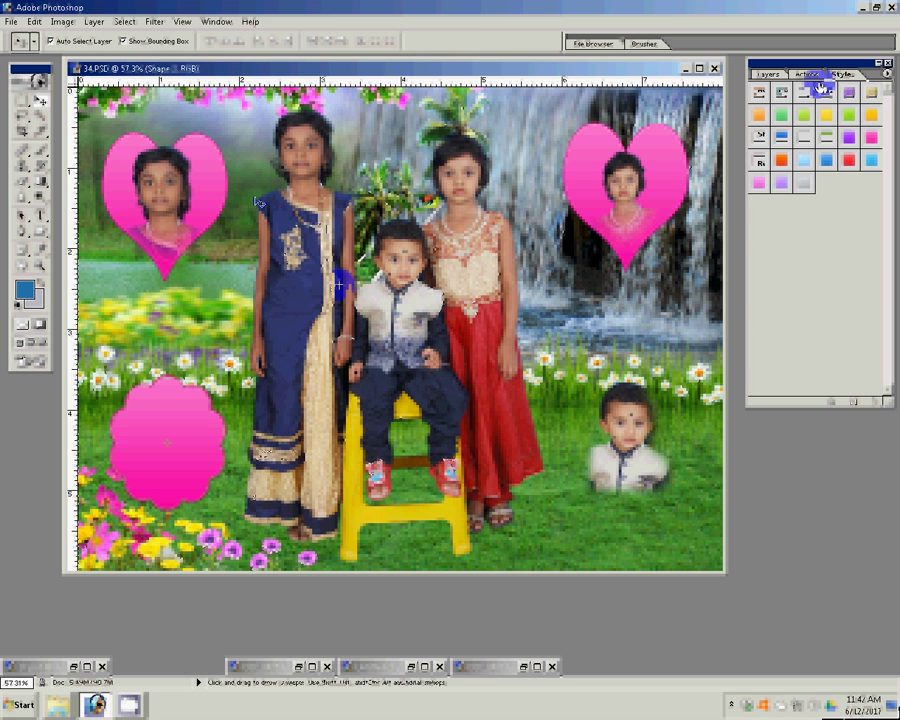
key("ctrl+minus")
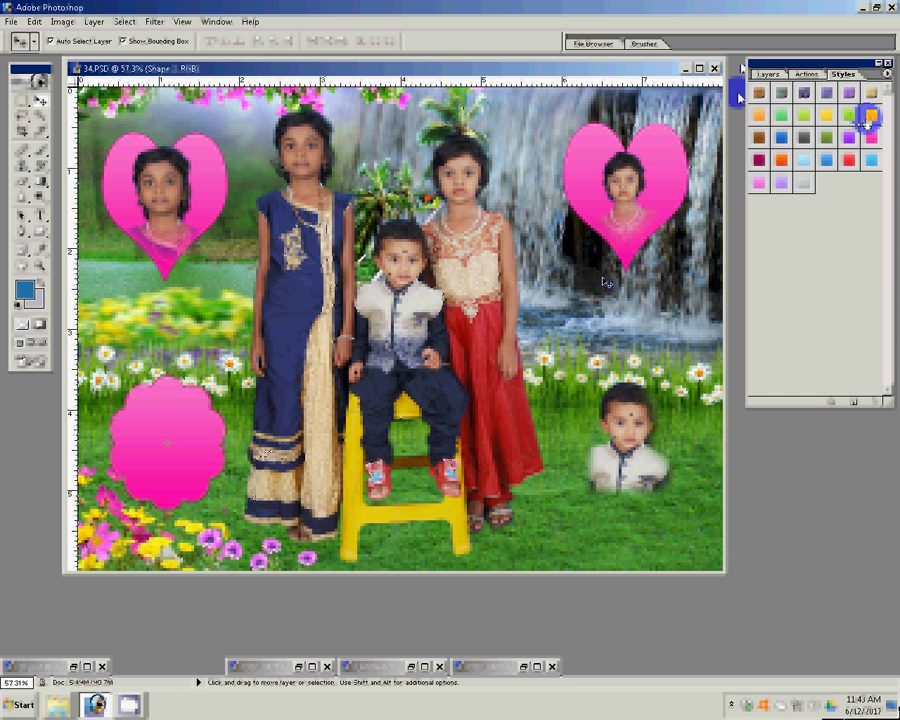
left_click(870, 115)
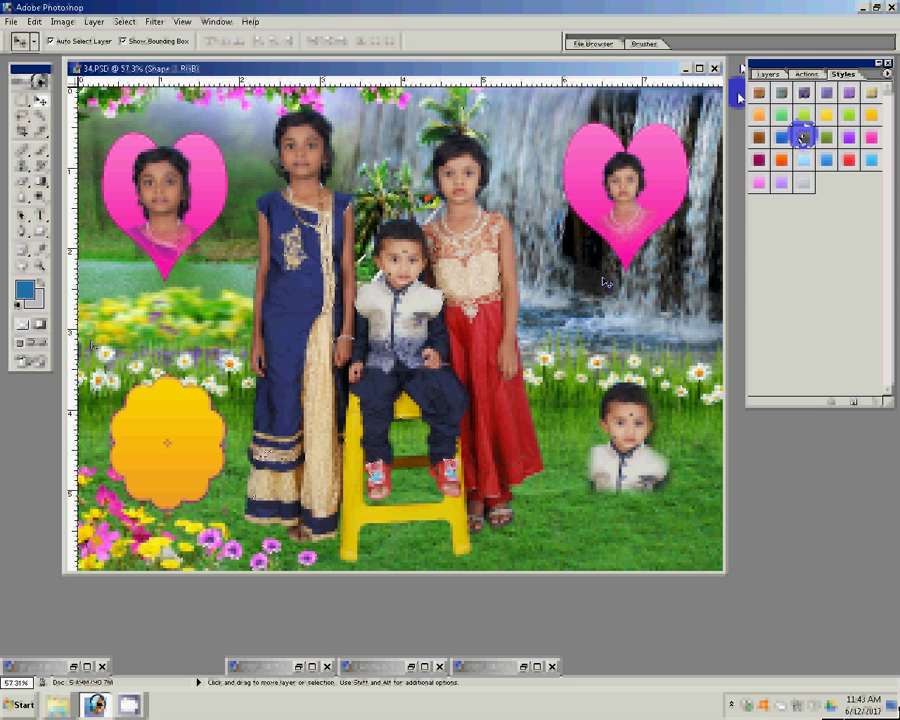
left_click(782, 114)
left_click(804, 93)
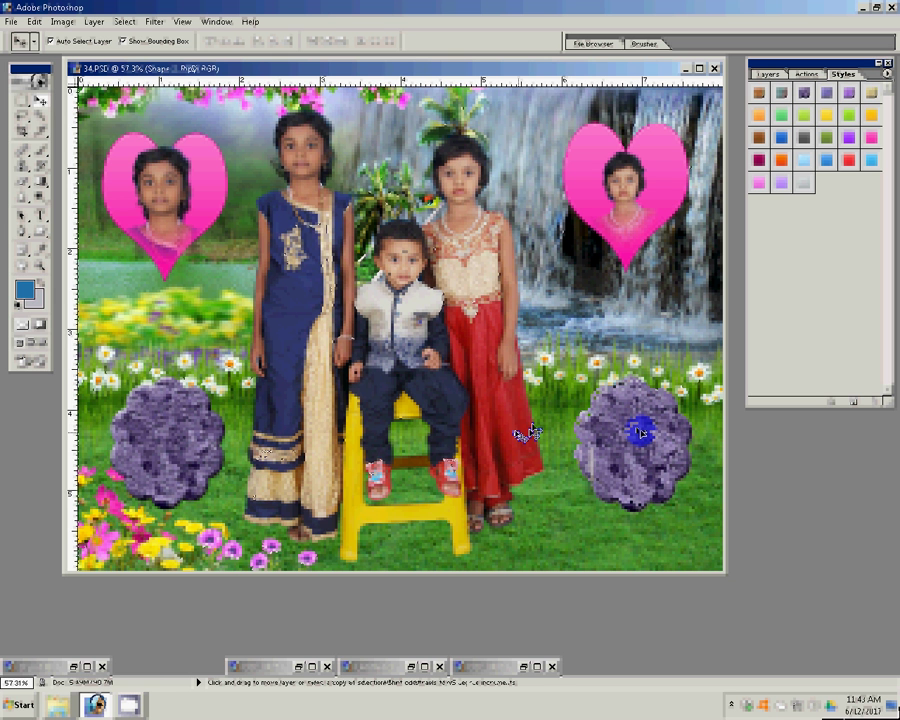
Step: Clip the boy's face into the right purple flower, and a copy into the left flower
key("ctrl+g")
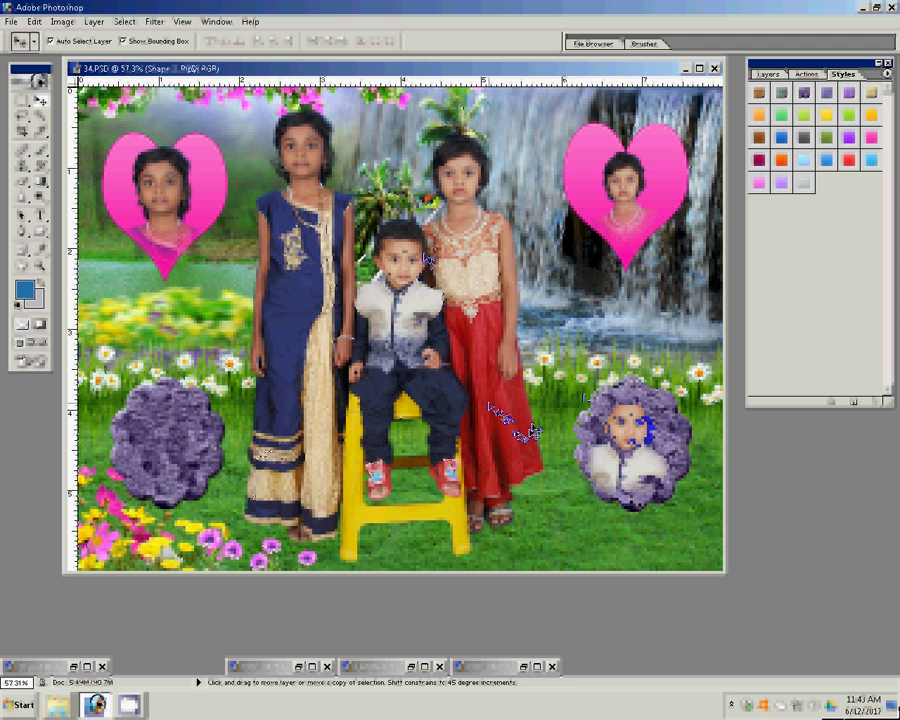
mouse_move(535, 432)
left_mouse_down()
mouse_move(120, 420)
mouse_move(136, 428)
left_mouse_up()
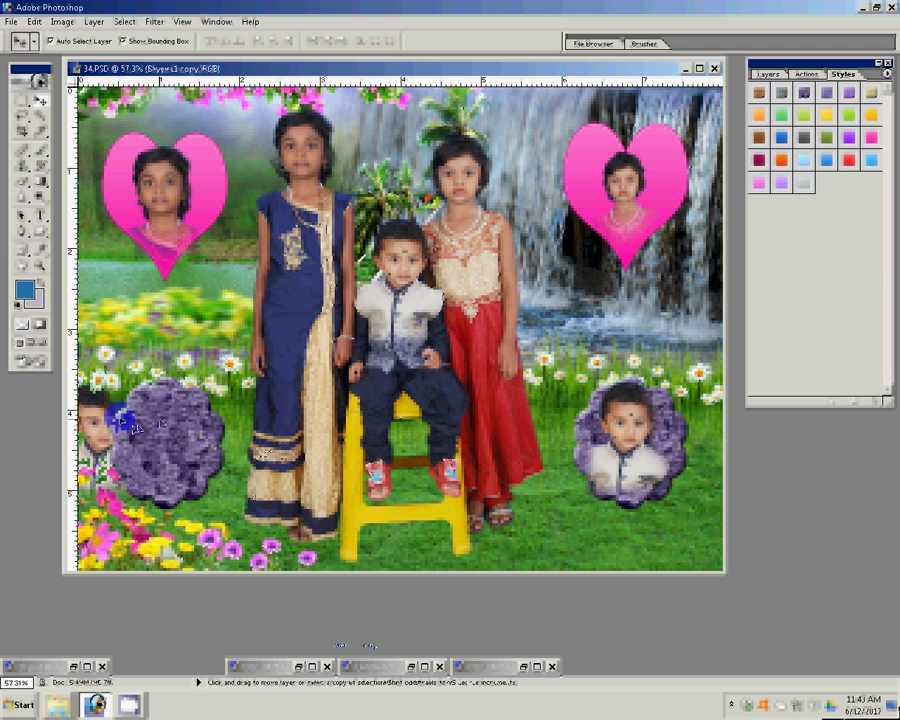
key("ctrl+g")
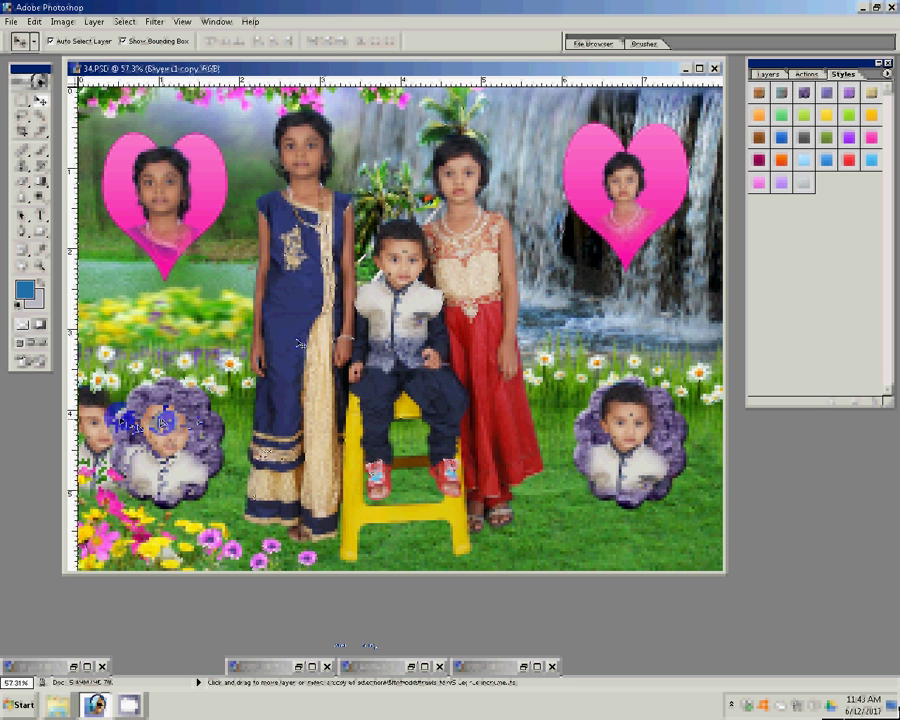
key("ctrl+alt+i")
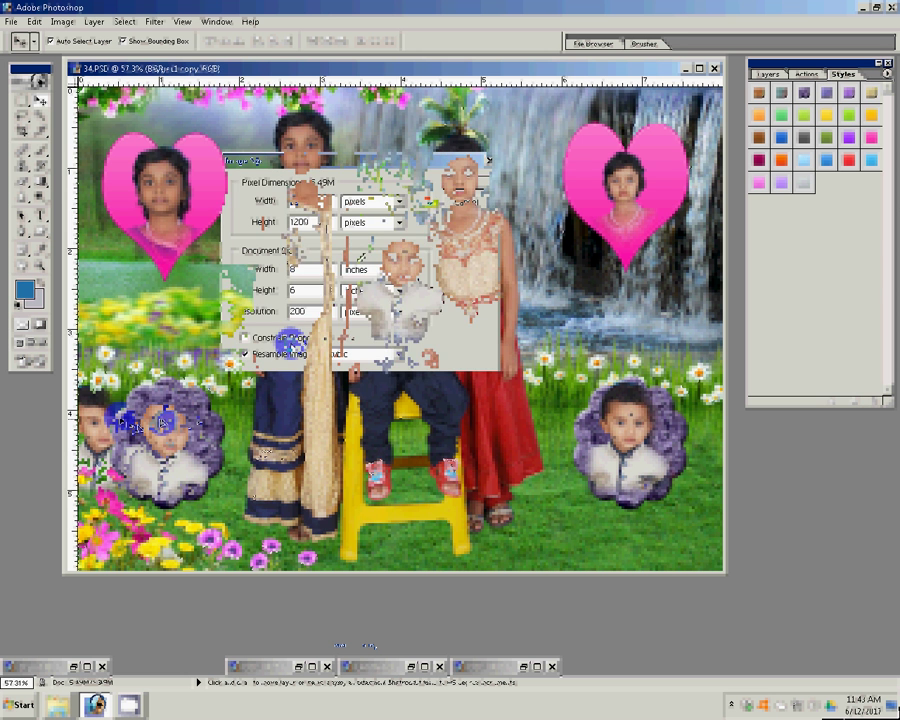
Step: Apply the image size and start a new document from the 8 x 10 preset
left_click(302, 270)
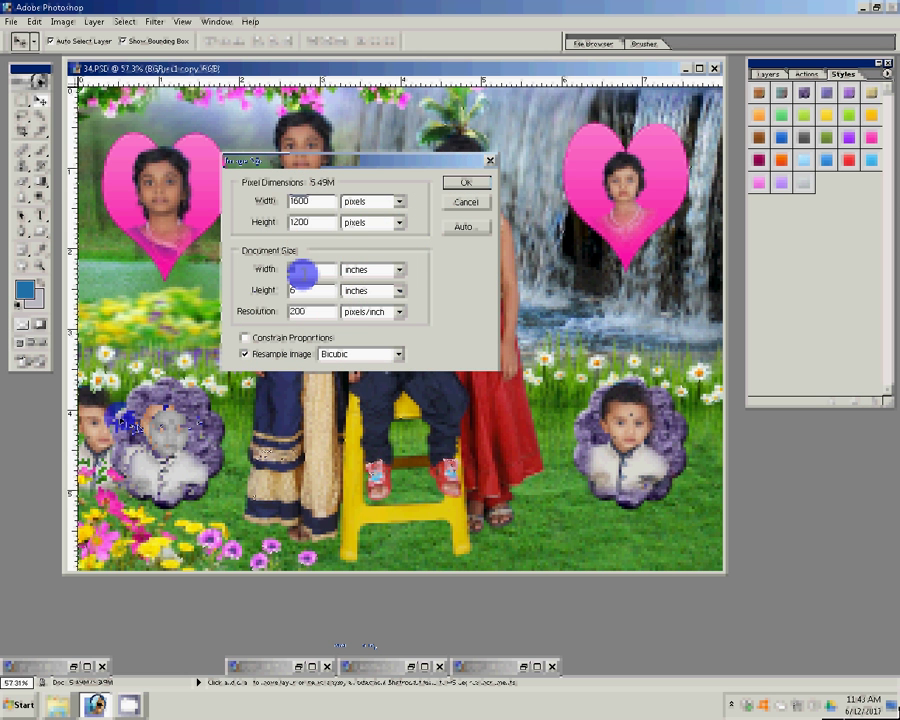
left_click(466, 220)
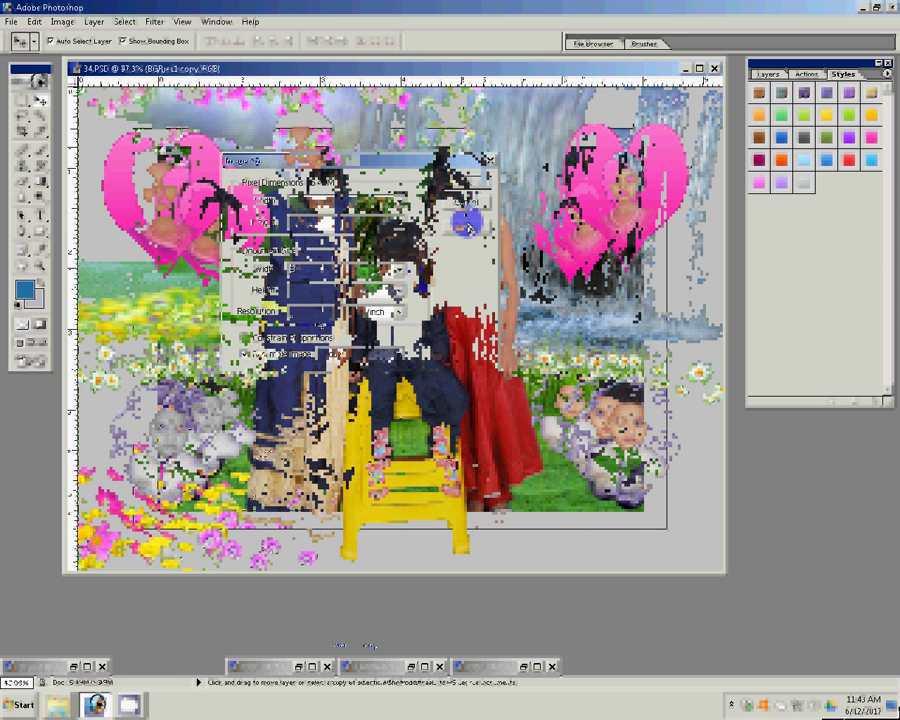
key("ctrl+n")
left_click(425, 209)
key("Down")
key("Down")
key("Down")
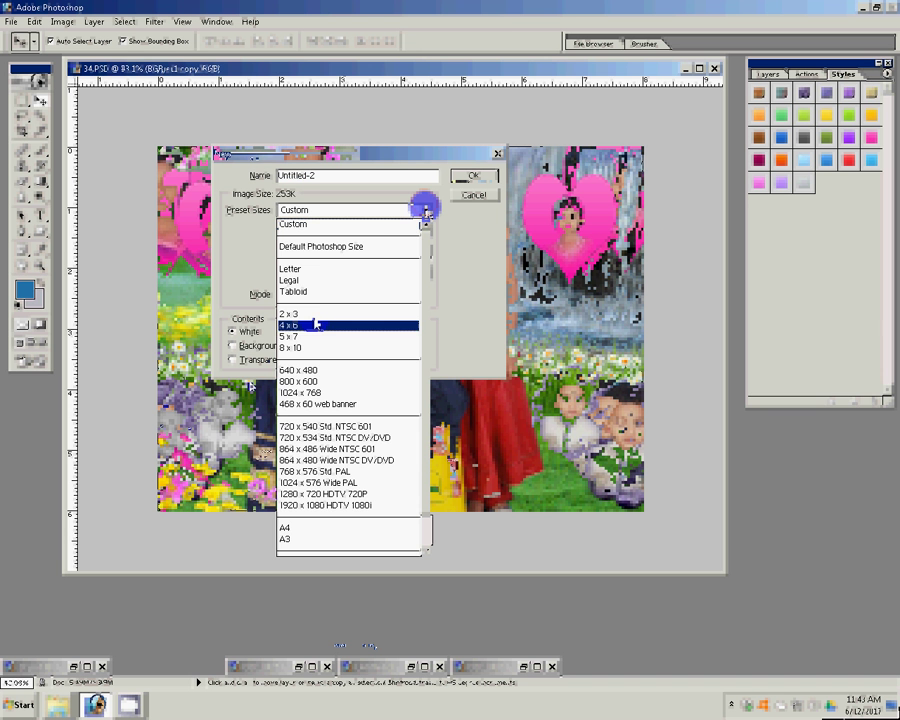
key("Down")
key("Down")
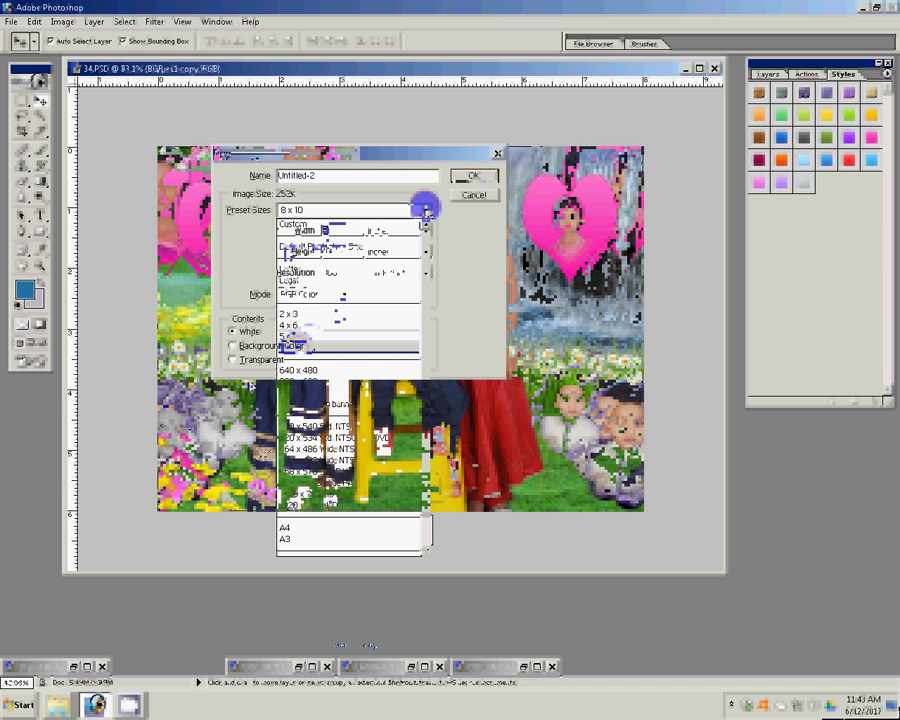
left_click(293, 224)
Step: Make the new document 12 x 8 inches at 300 ppi
type("2")
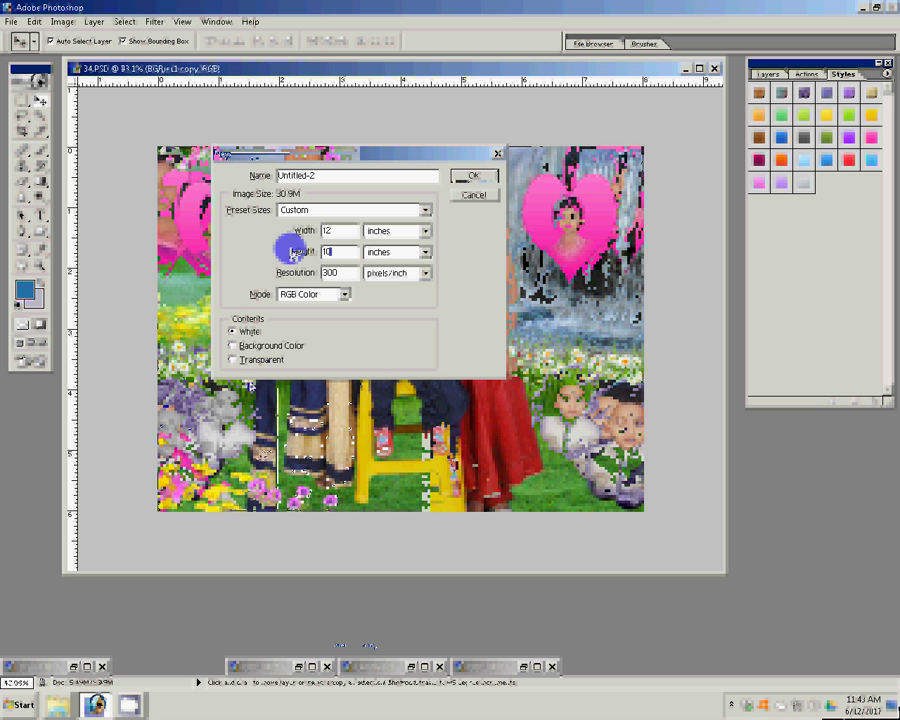
key("Tab")
type("8")
left_click(474, 176)
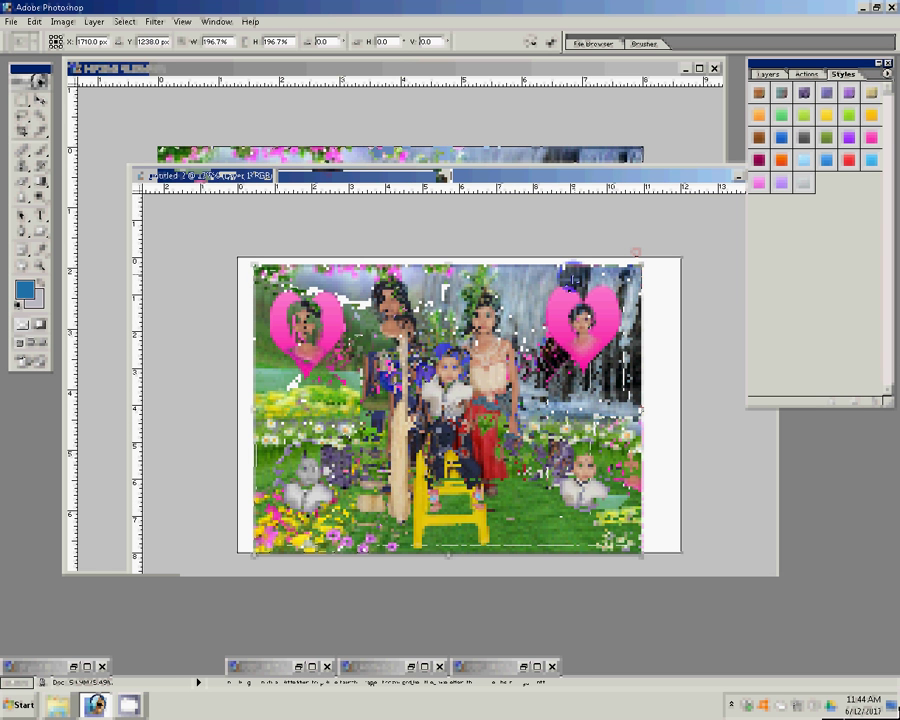
Step: Commit and reposition the composite, then delete the costumed-child layers from 34.psd
key("Return")
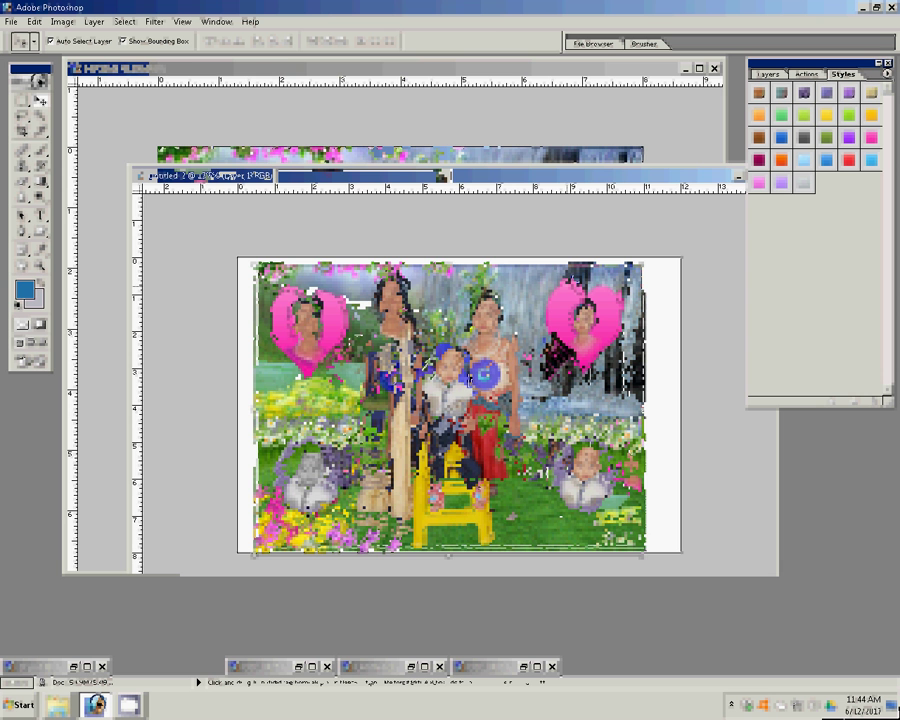
left_click_drag(470, 378, 420, 340)
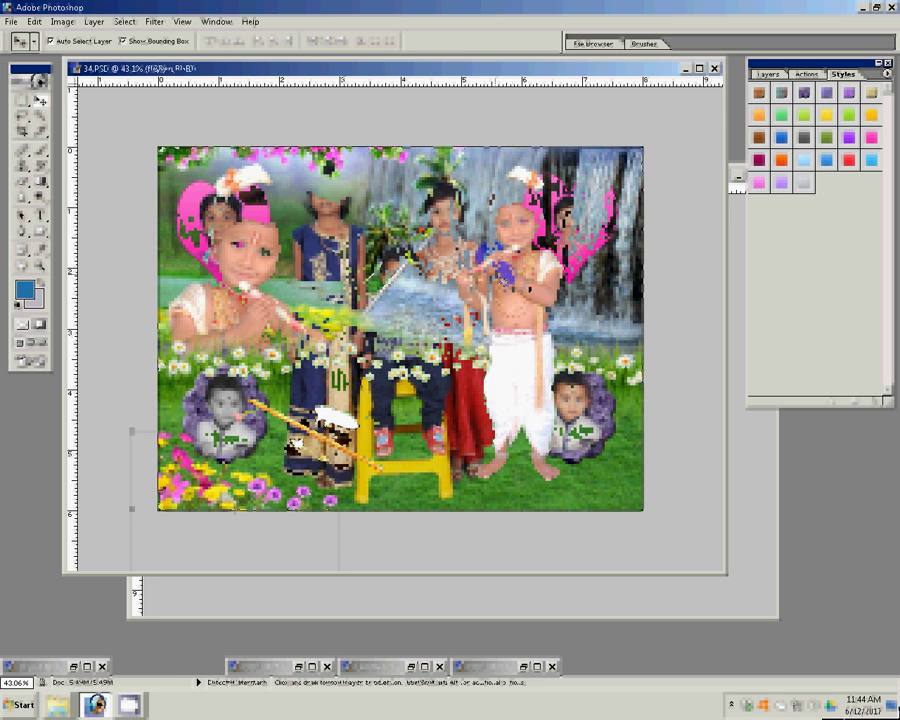
left_click(768, 74)
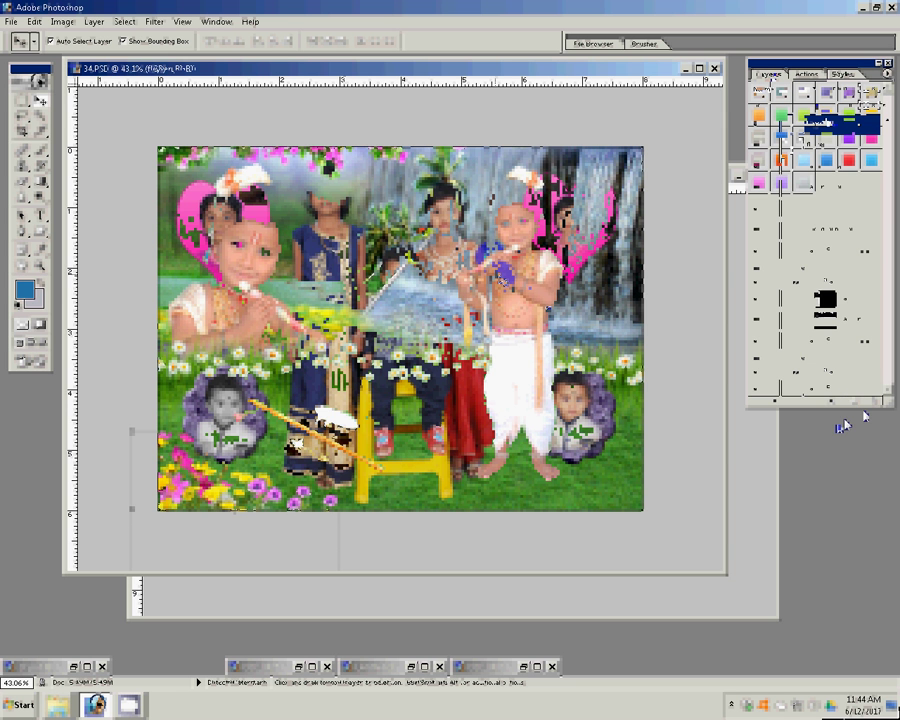
key("Delete")
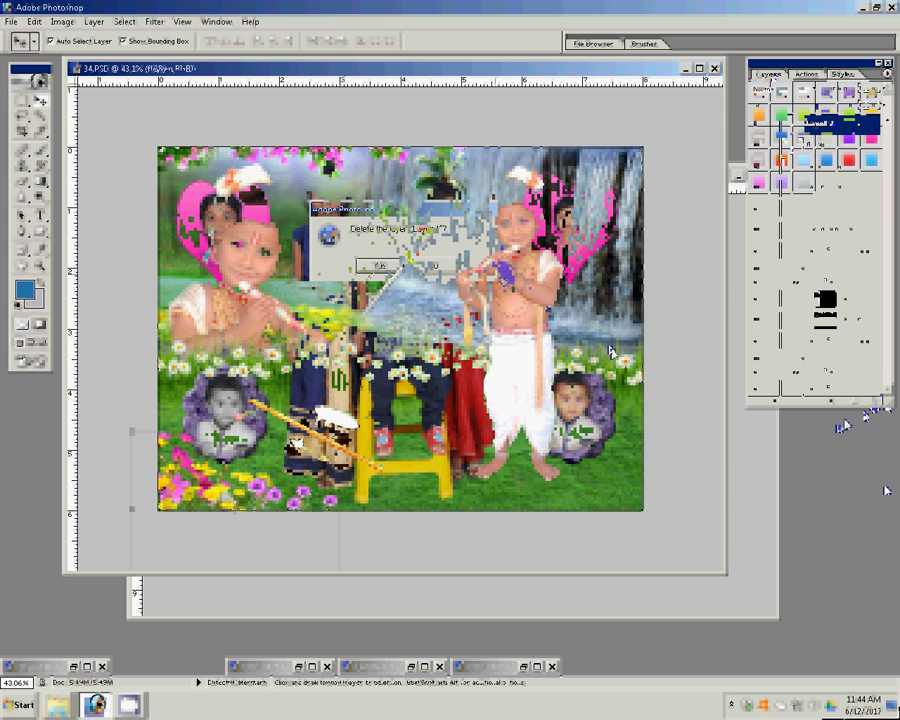
key("Return")
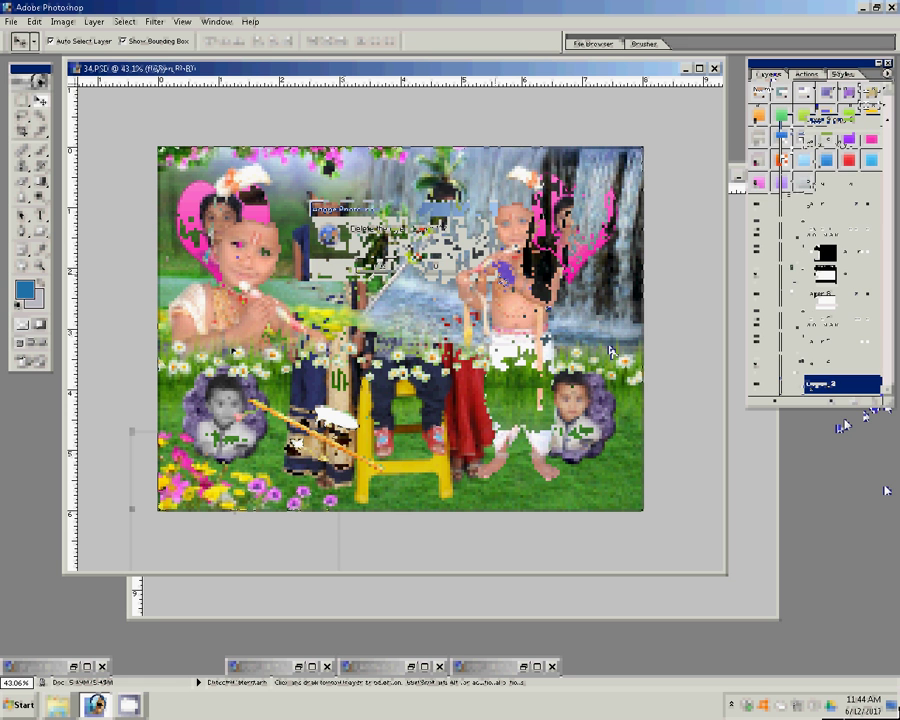
key("Delete")
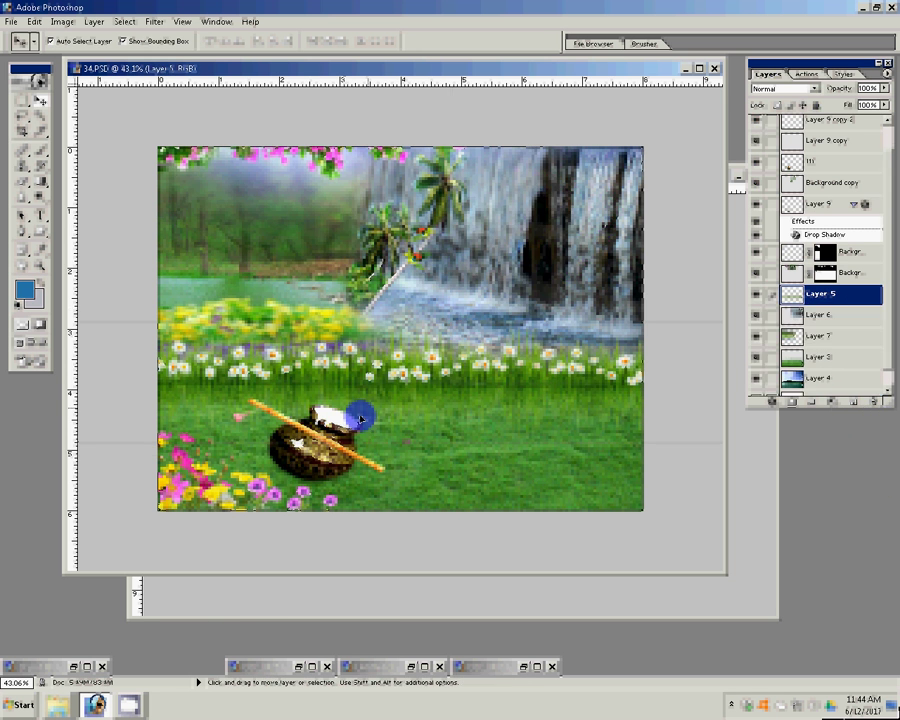
Step: Put the waterfall-garden layer beneath the composite in Untitled-2 and flatten the image
left_click(360, 418)
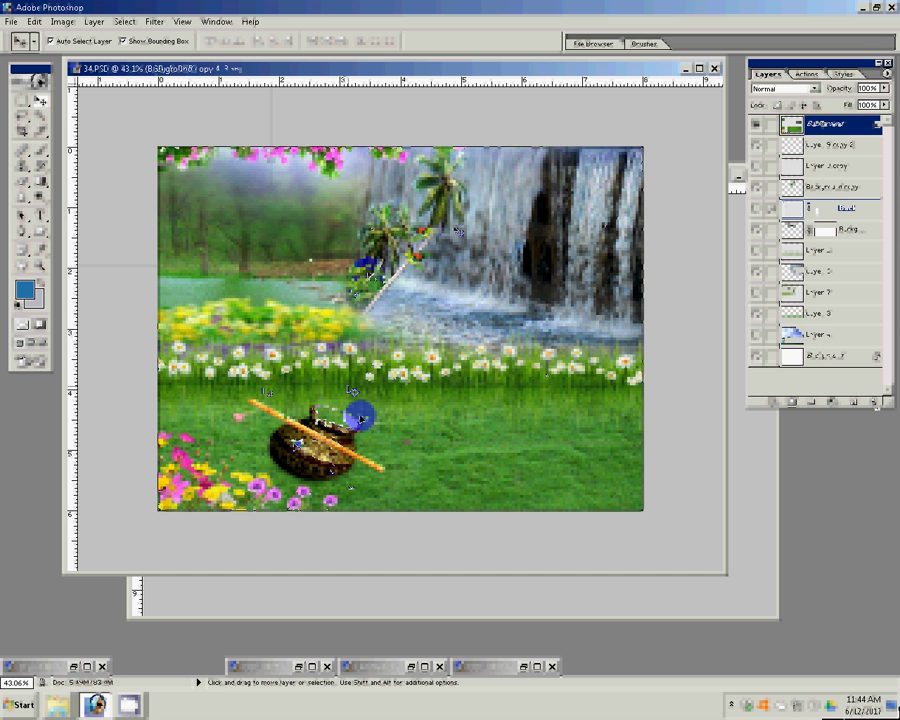
left_click(257, 103)
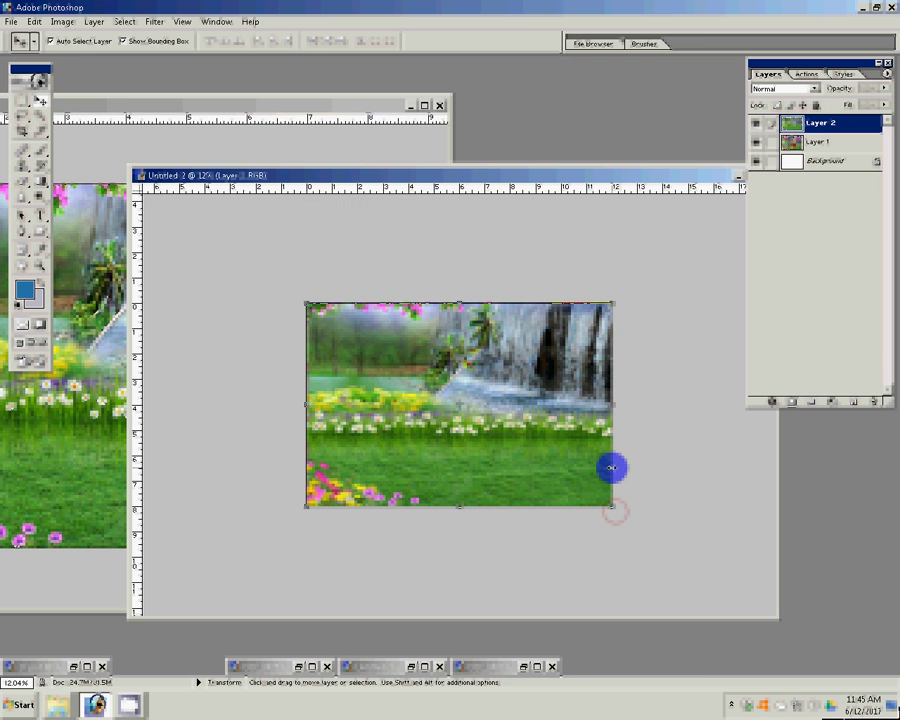
key("ctrl+bracketleft")
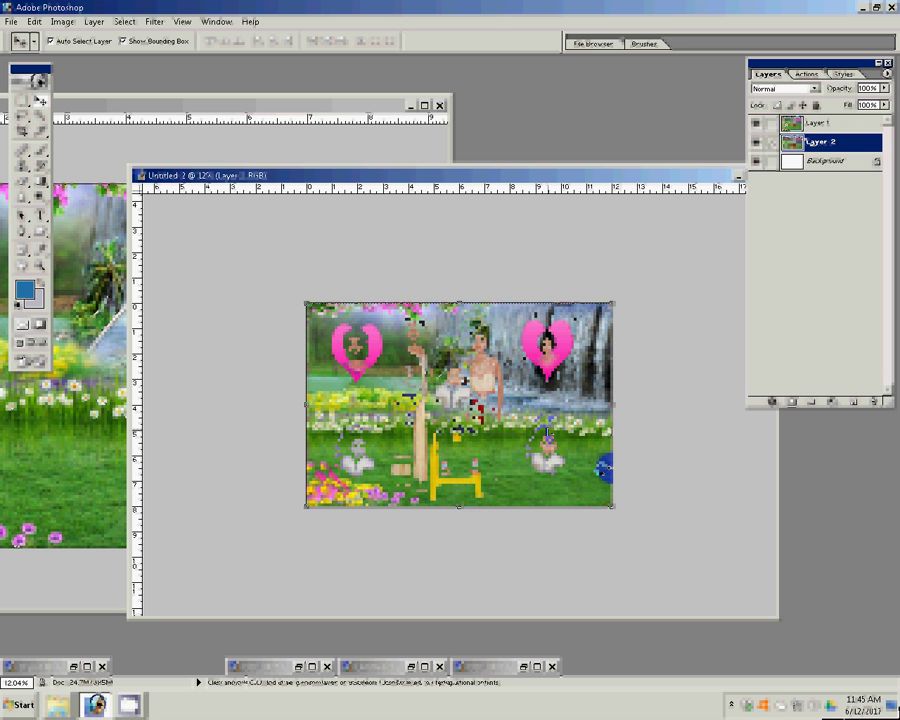
key("ctrl+shift+e")
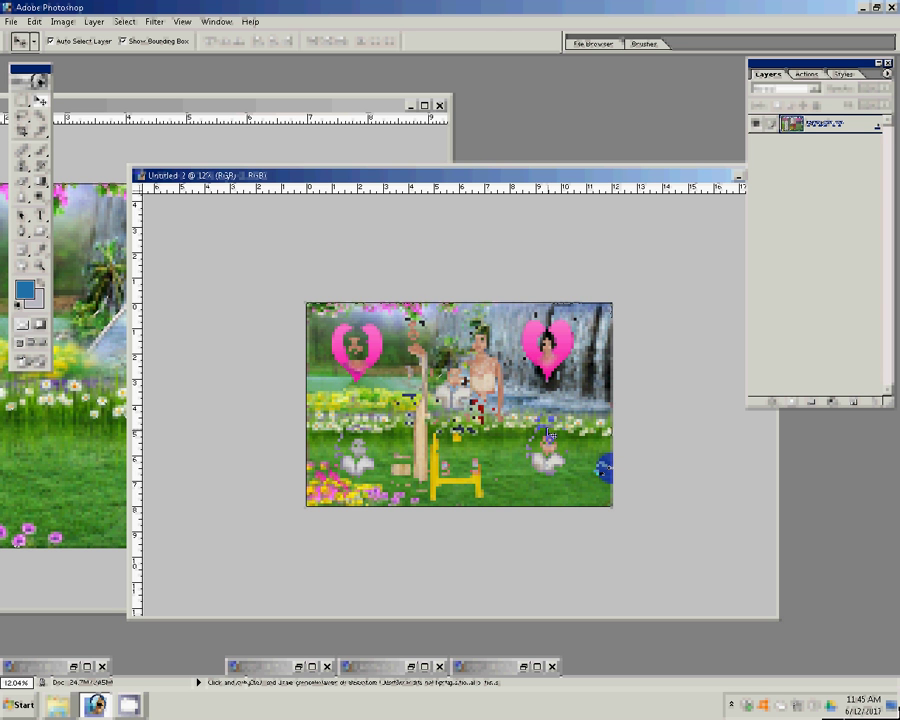
Step: Save the flattened image as JPEG '6-8x12=1LMN' with default quality options
key("ctrl+shift+s")
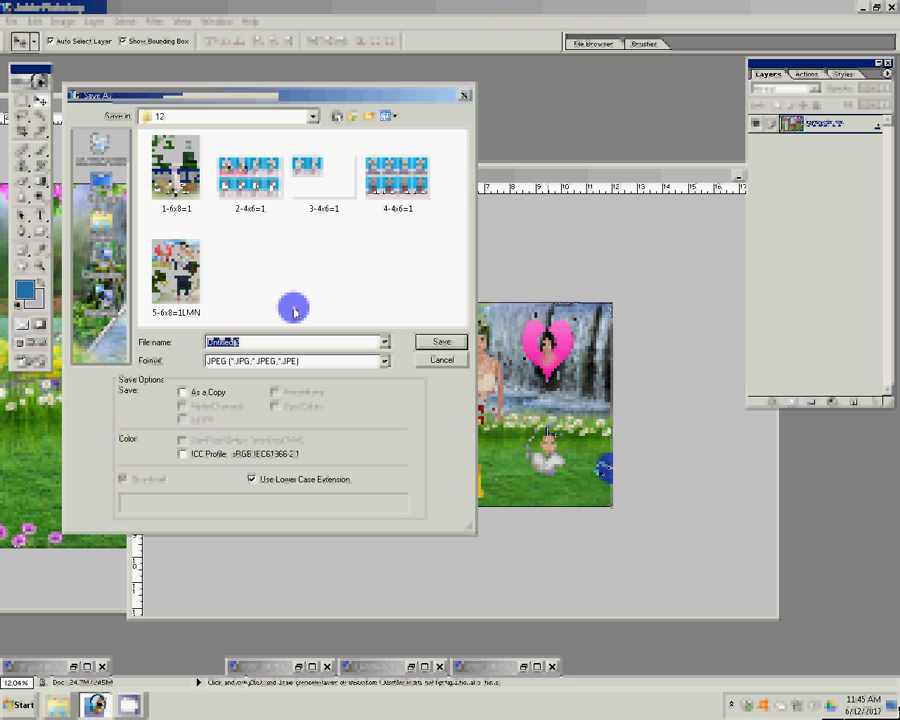
type("6-")
type("8x12")
type("=1L")
type("MN")
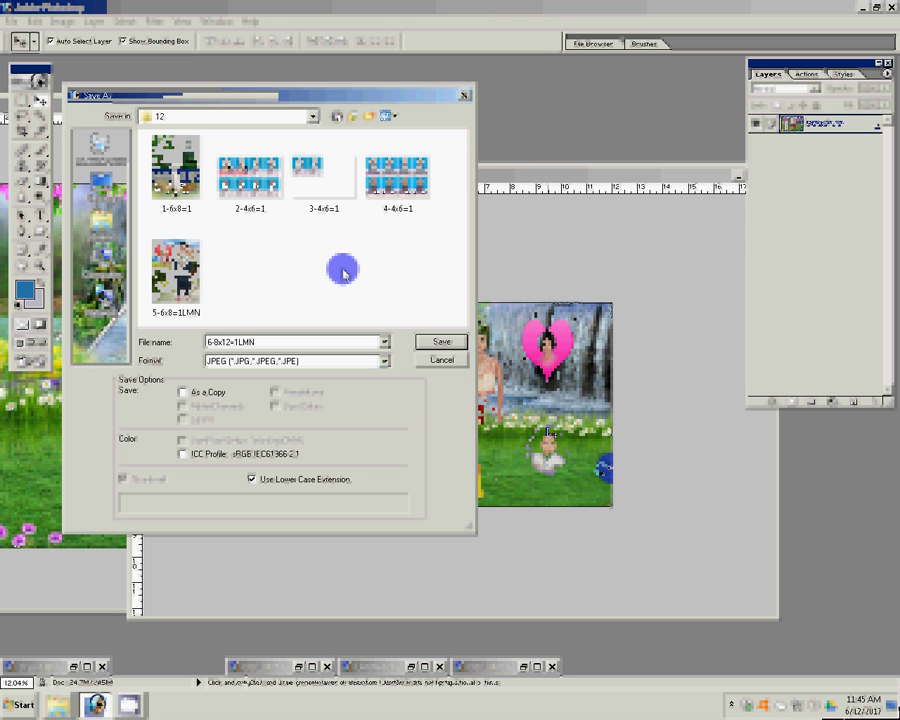
key("Return")
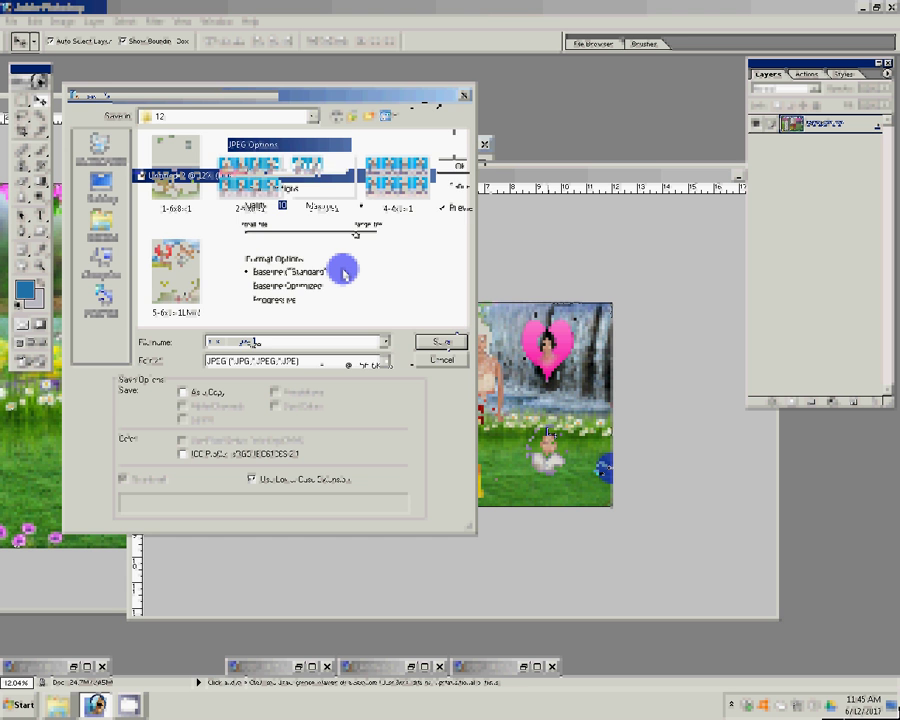
key("Return")
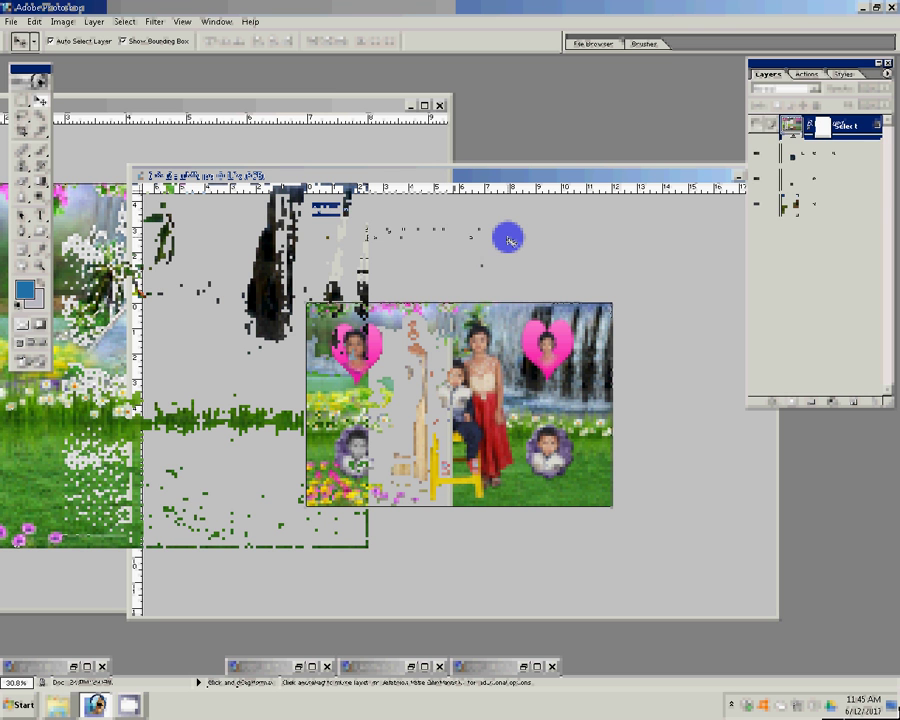
Step: Close 17.psd and DSC_0081.JPG without saving changes
key("ctrl+w")
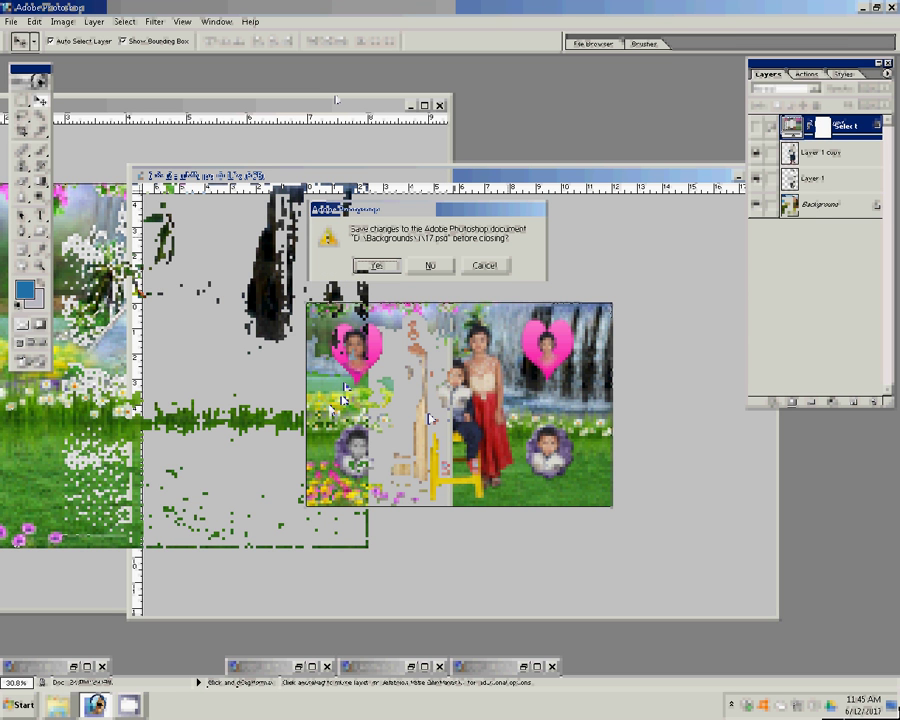
left_click(430, 265)
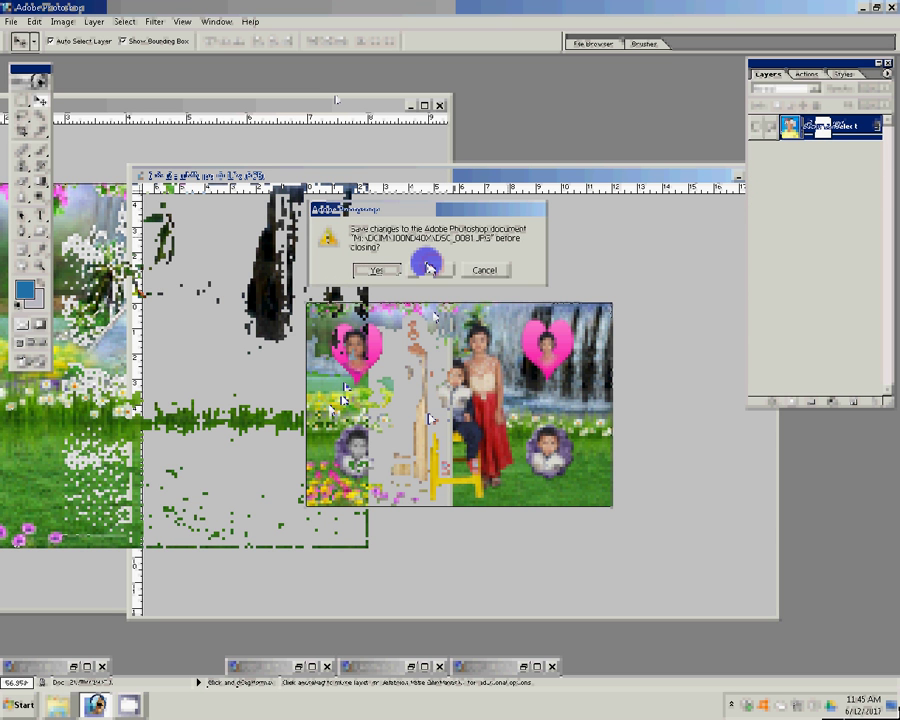
left_click(430, 268)
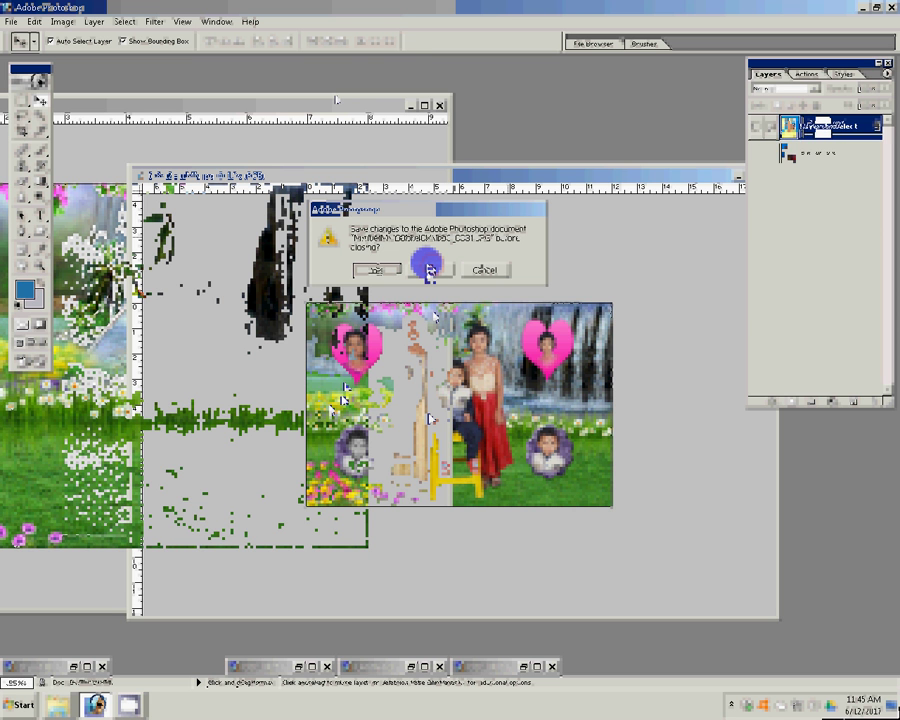